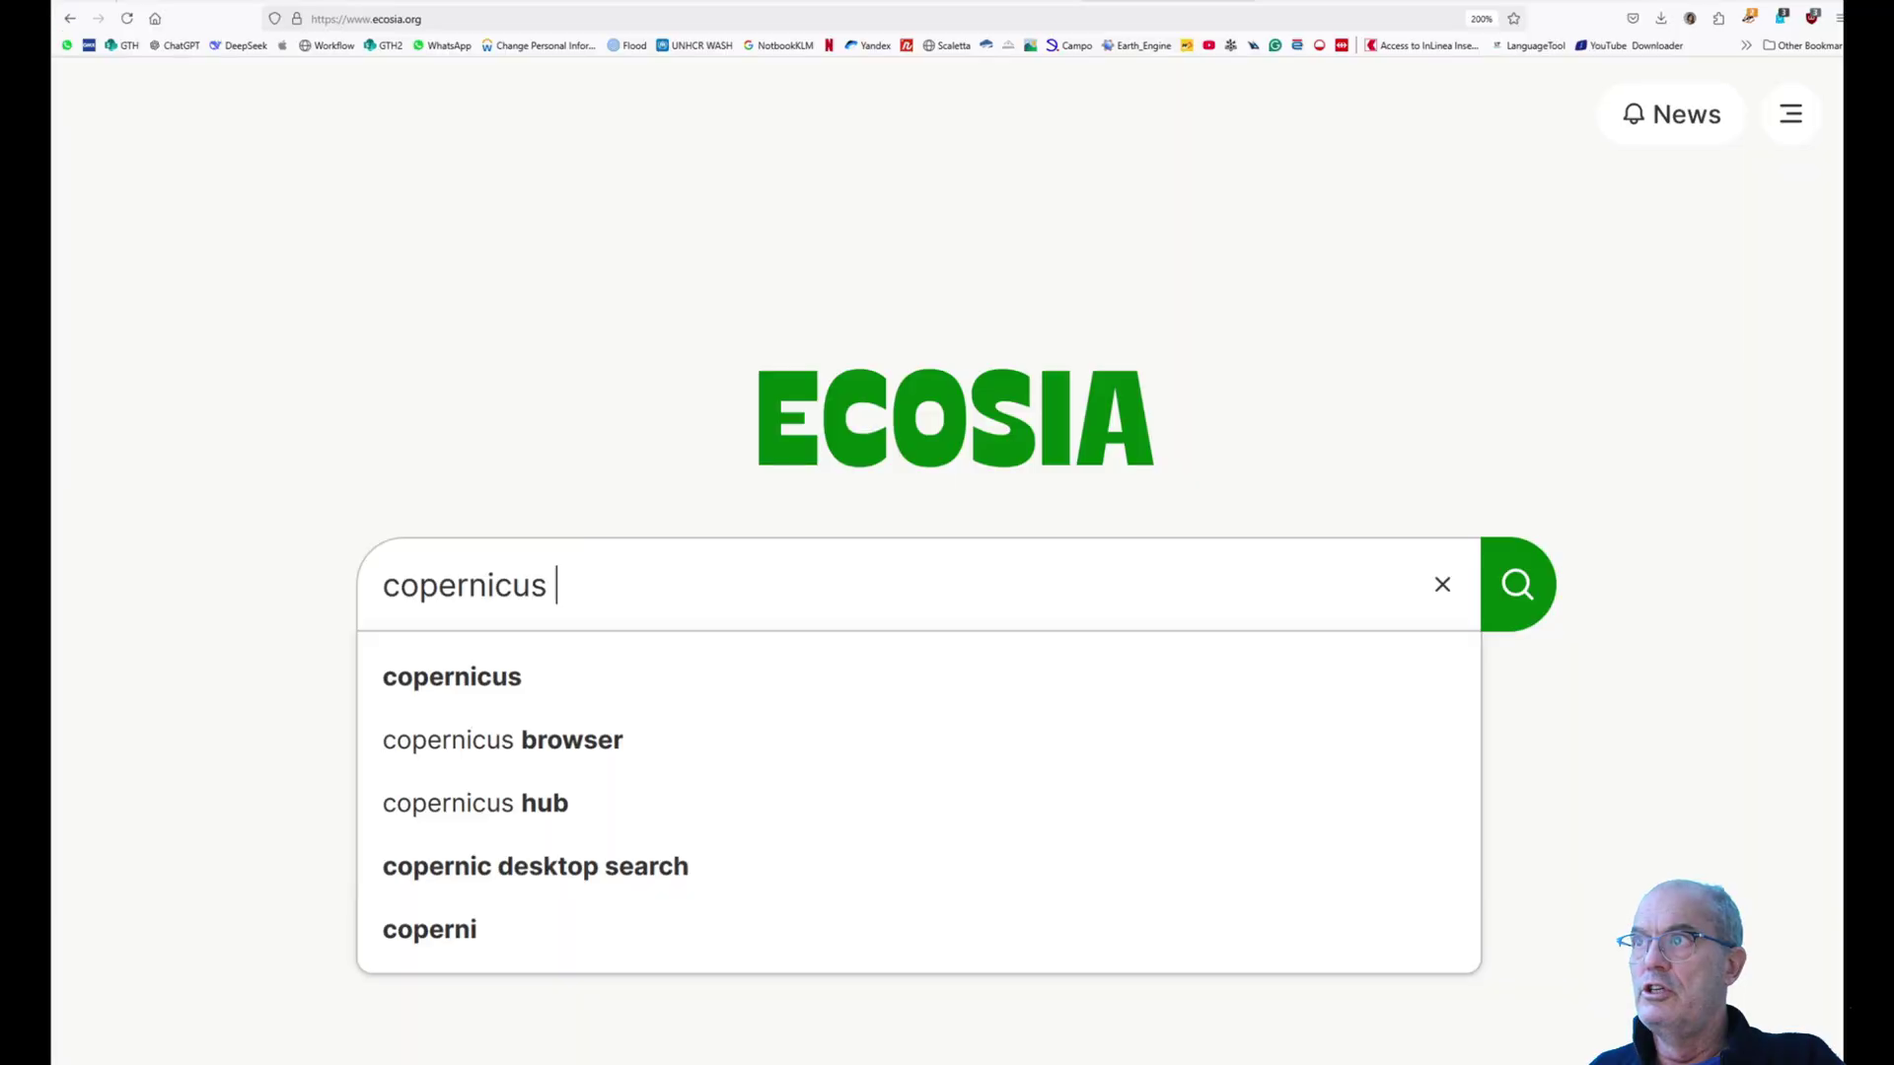
- Search Ecosia for 'copernicus browser' and open the Copernicus Browser map site
left_click(616, 750)
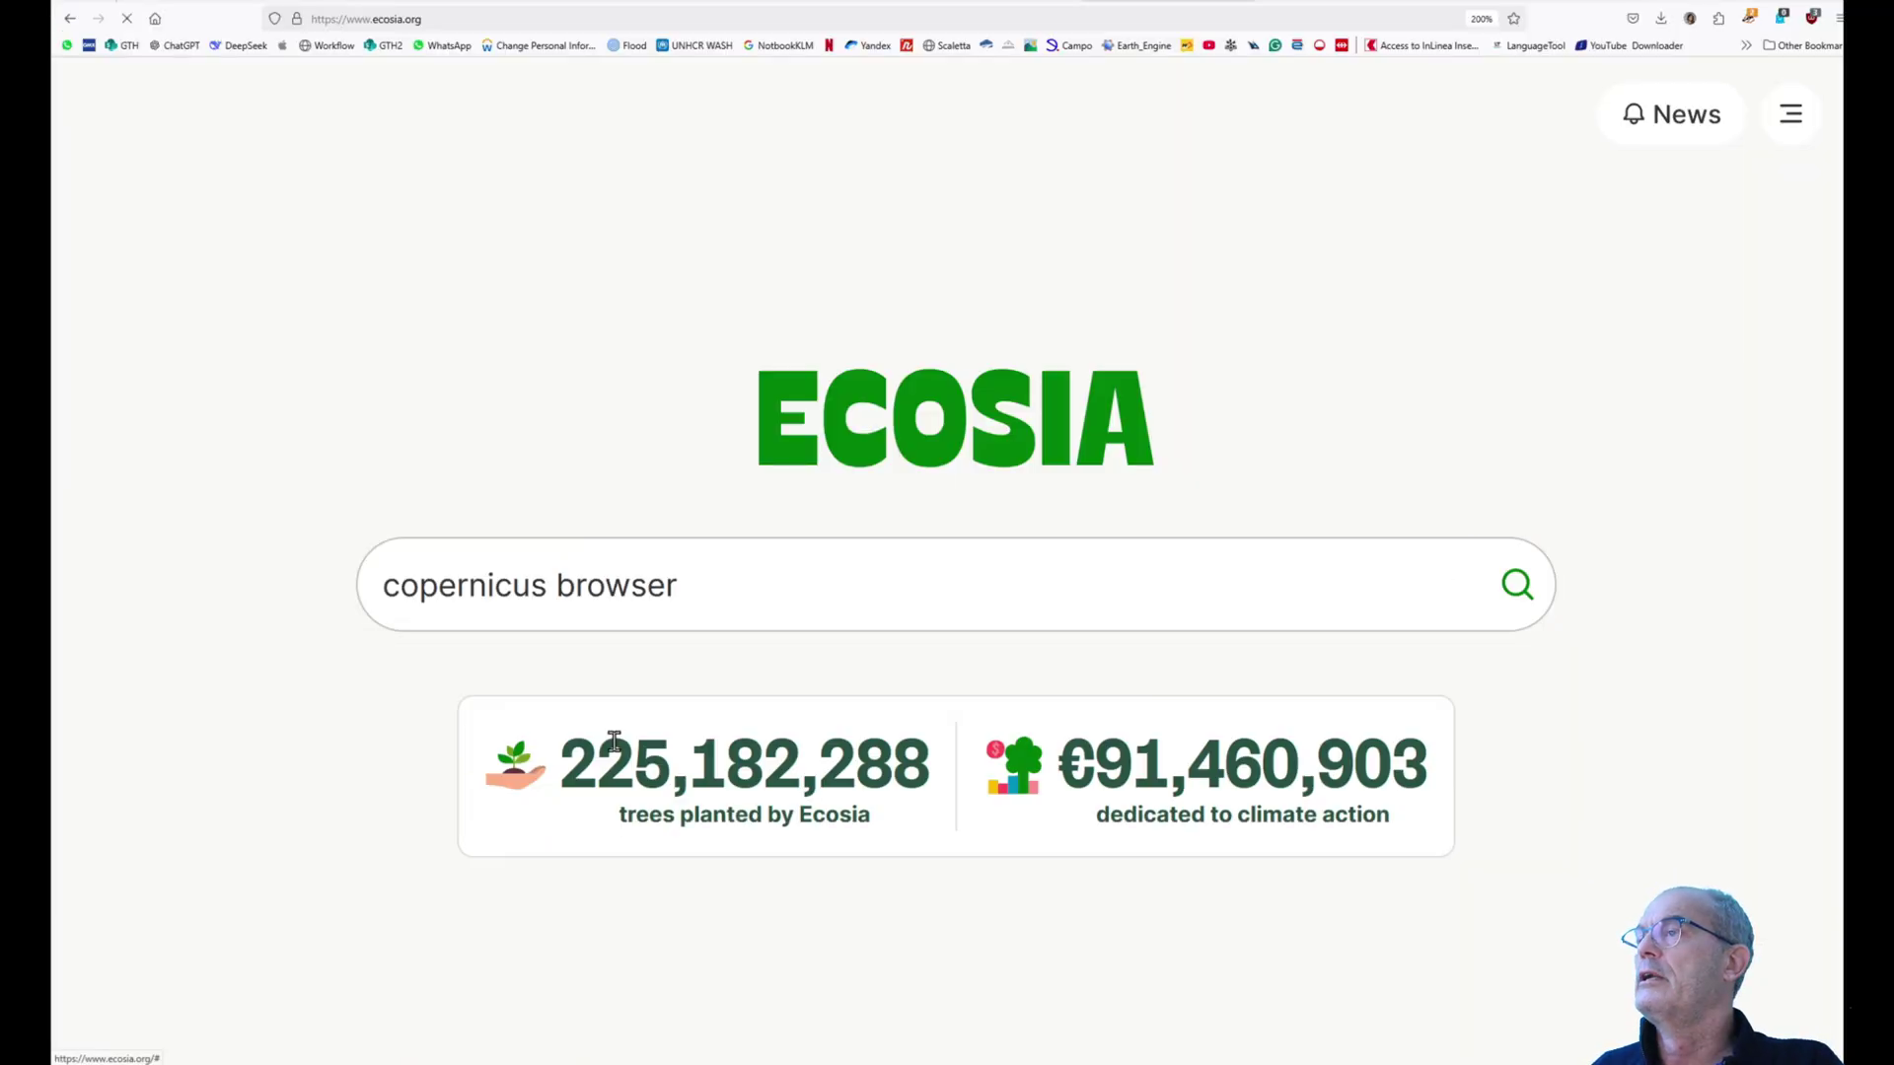
left_click(351, 417)
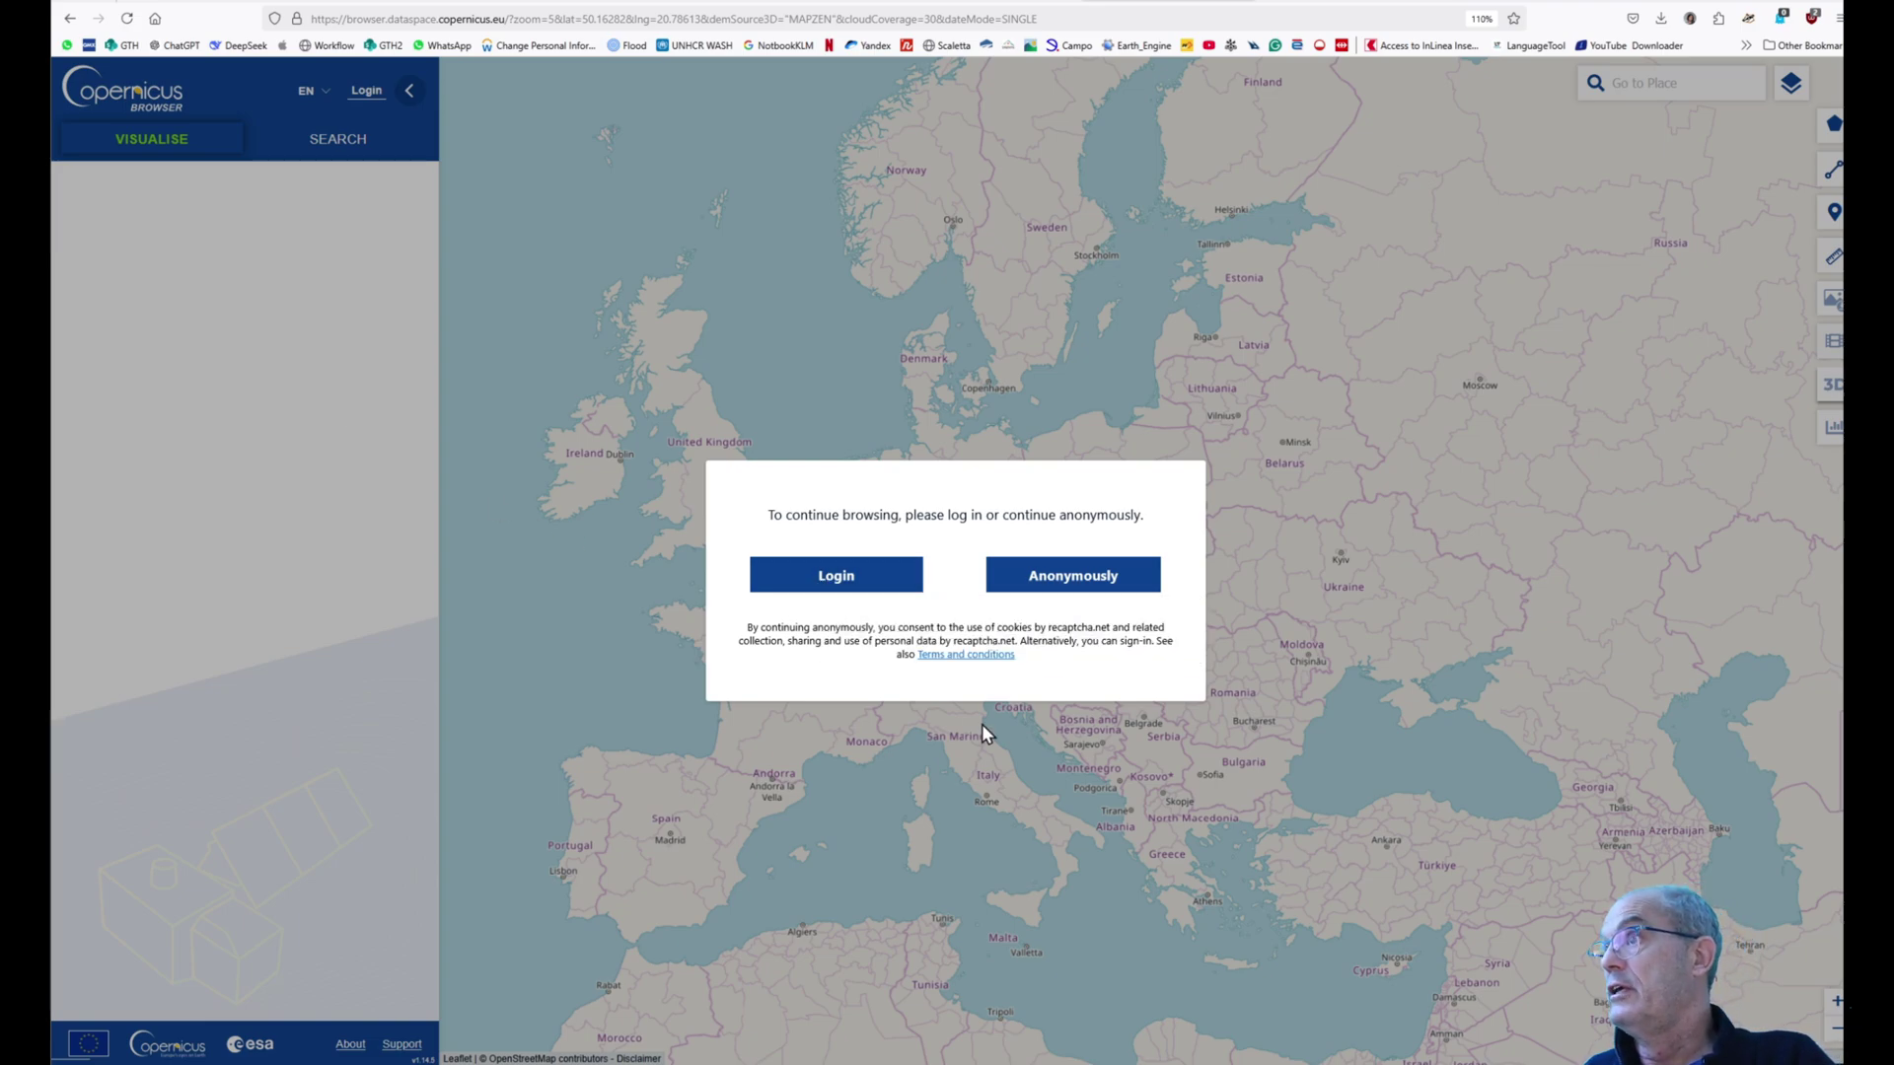
- Log in to Copernicus Browser using the saved autofill credentials
left_click(861, 585)
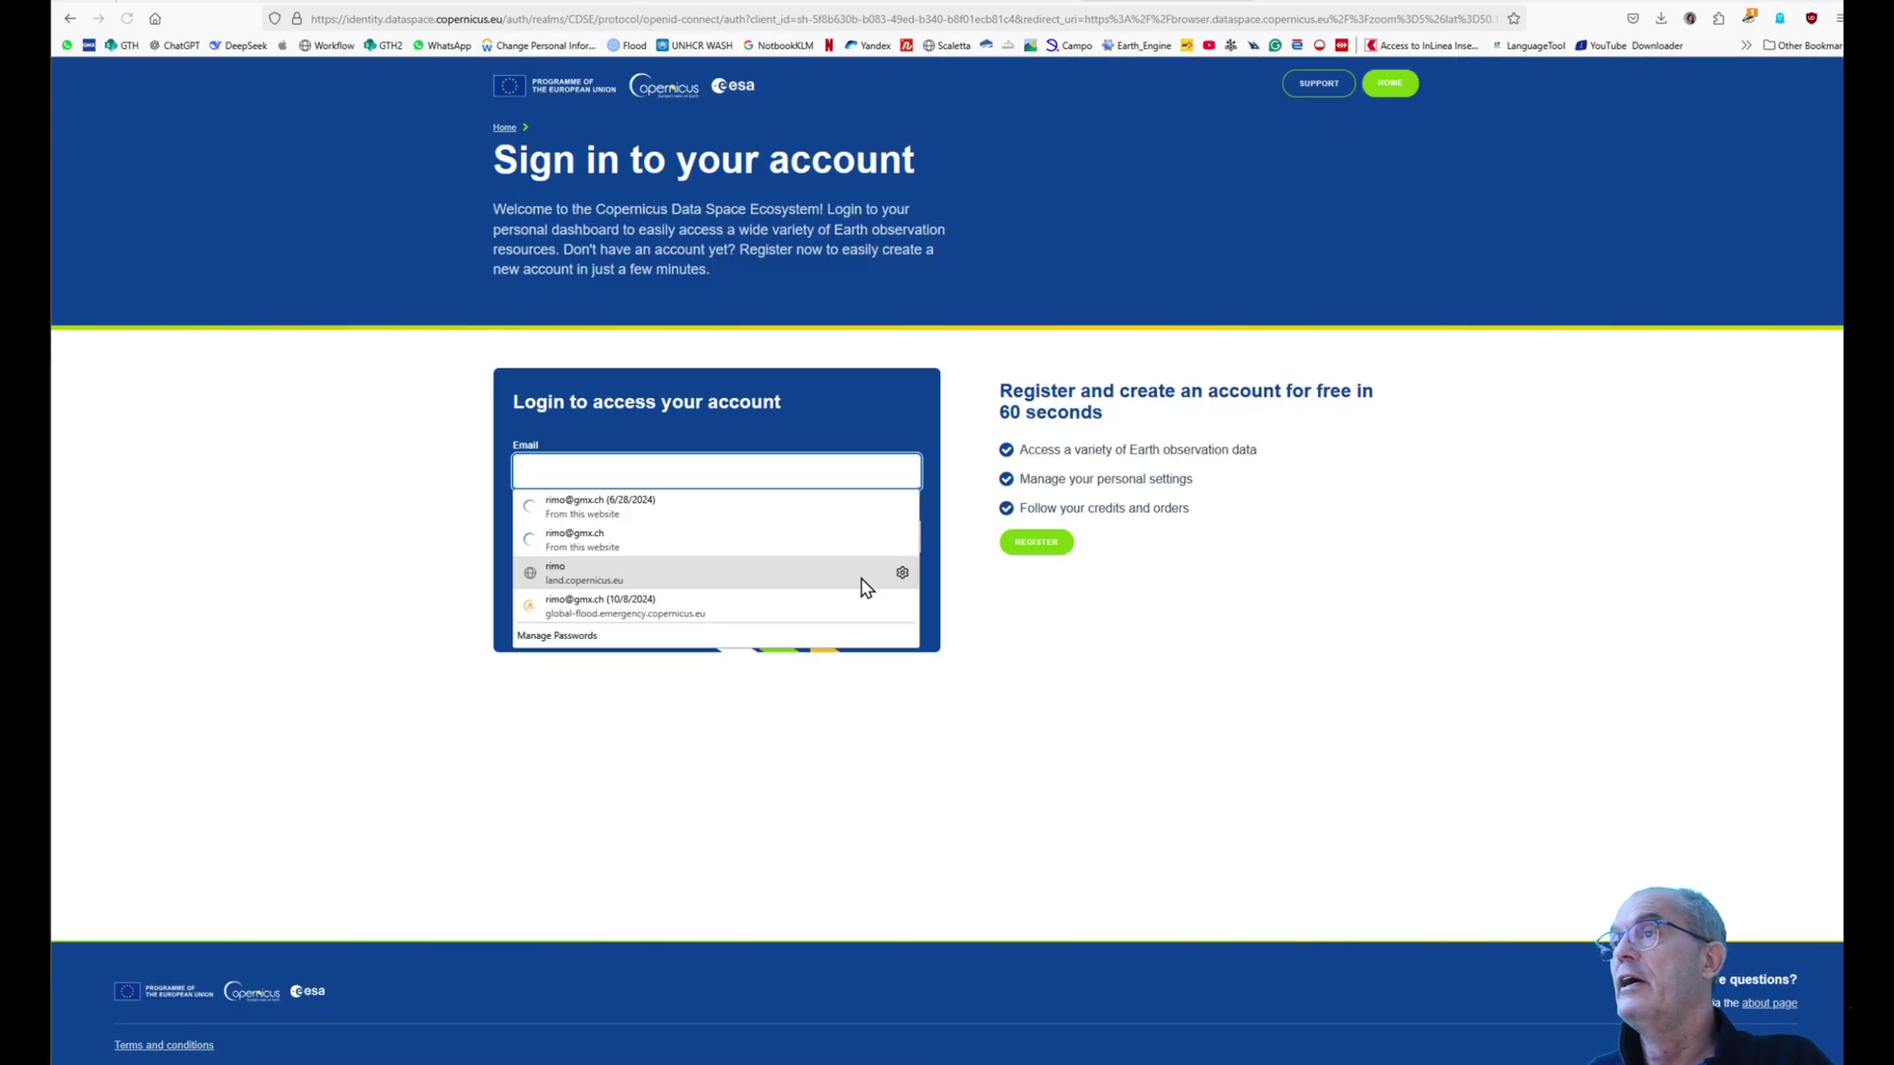
left_click(795, 520)
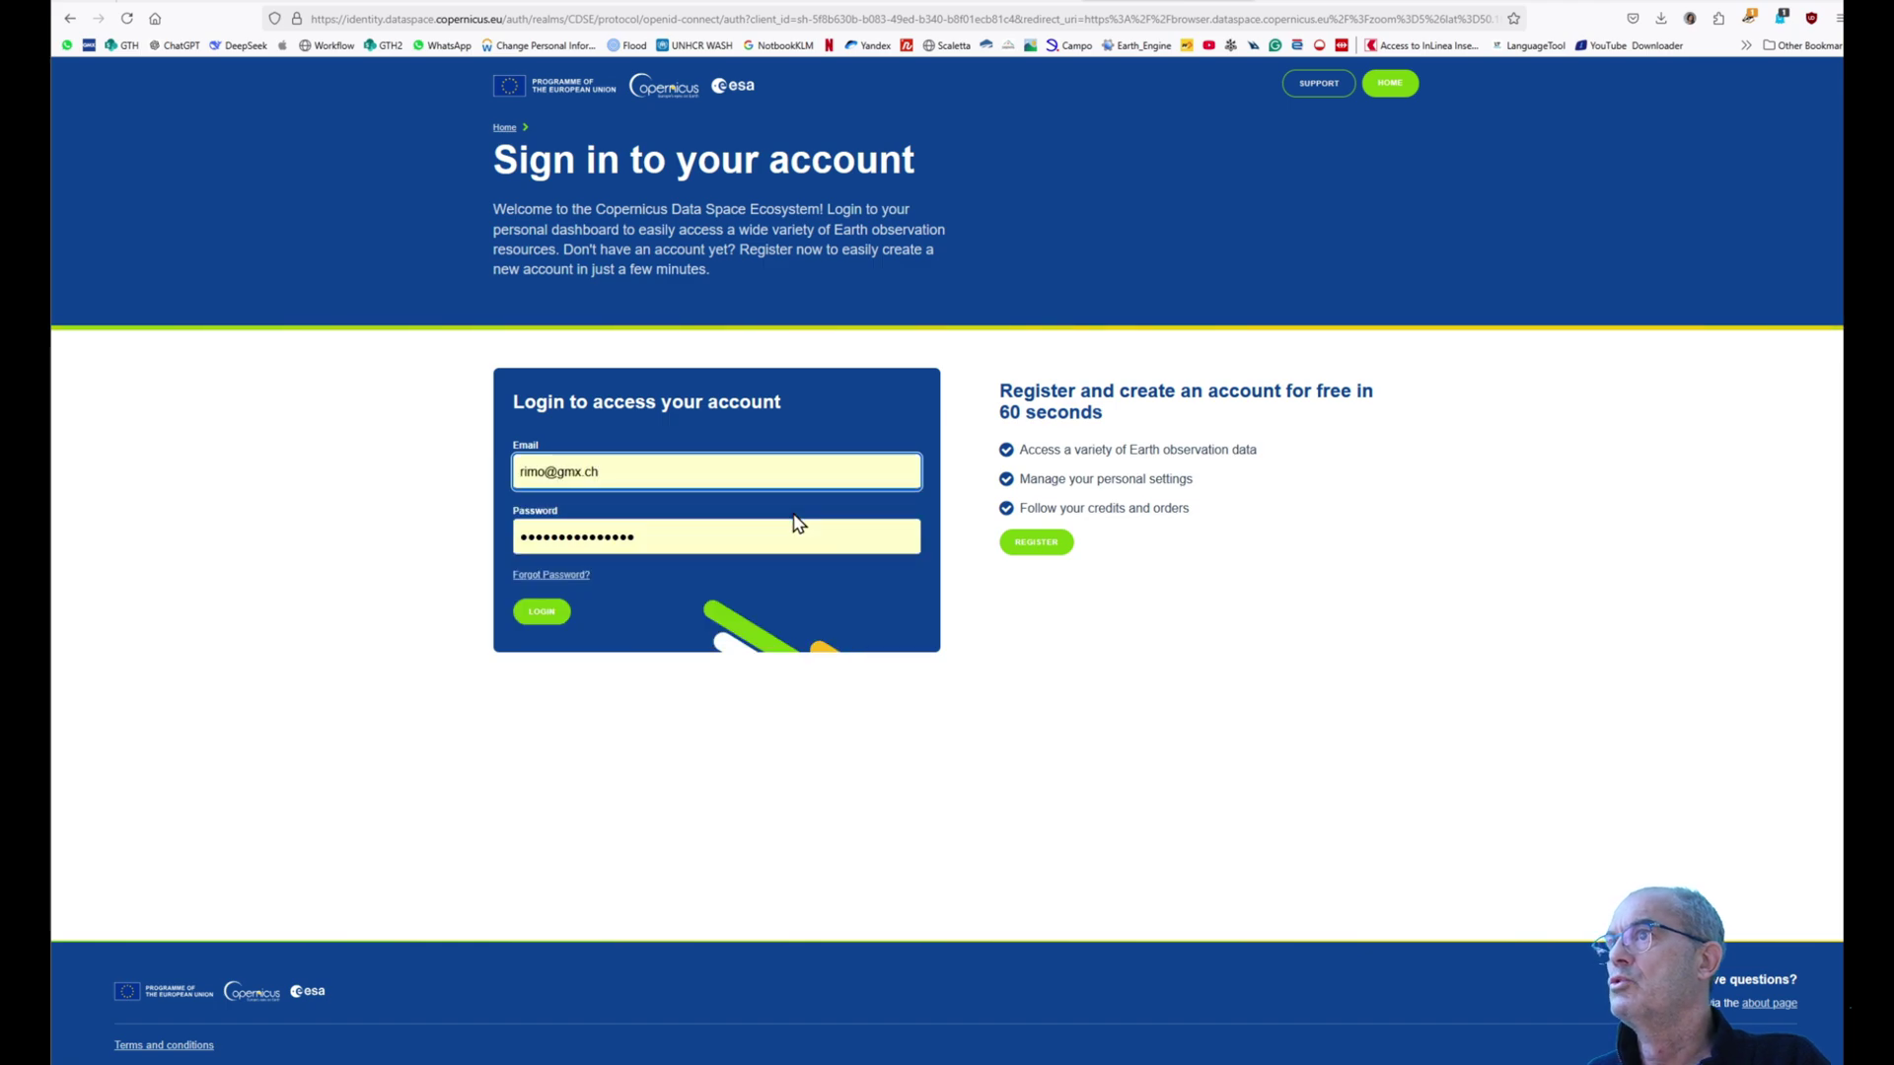
left_click(535, 613)
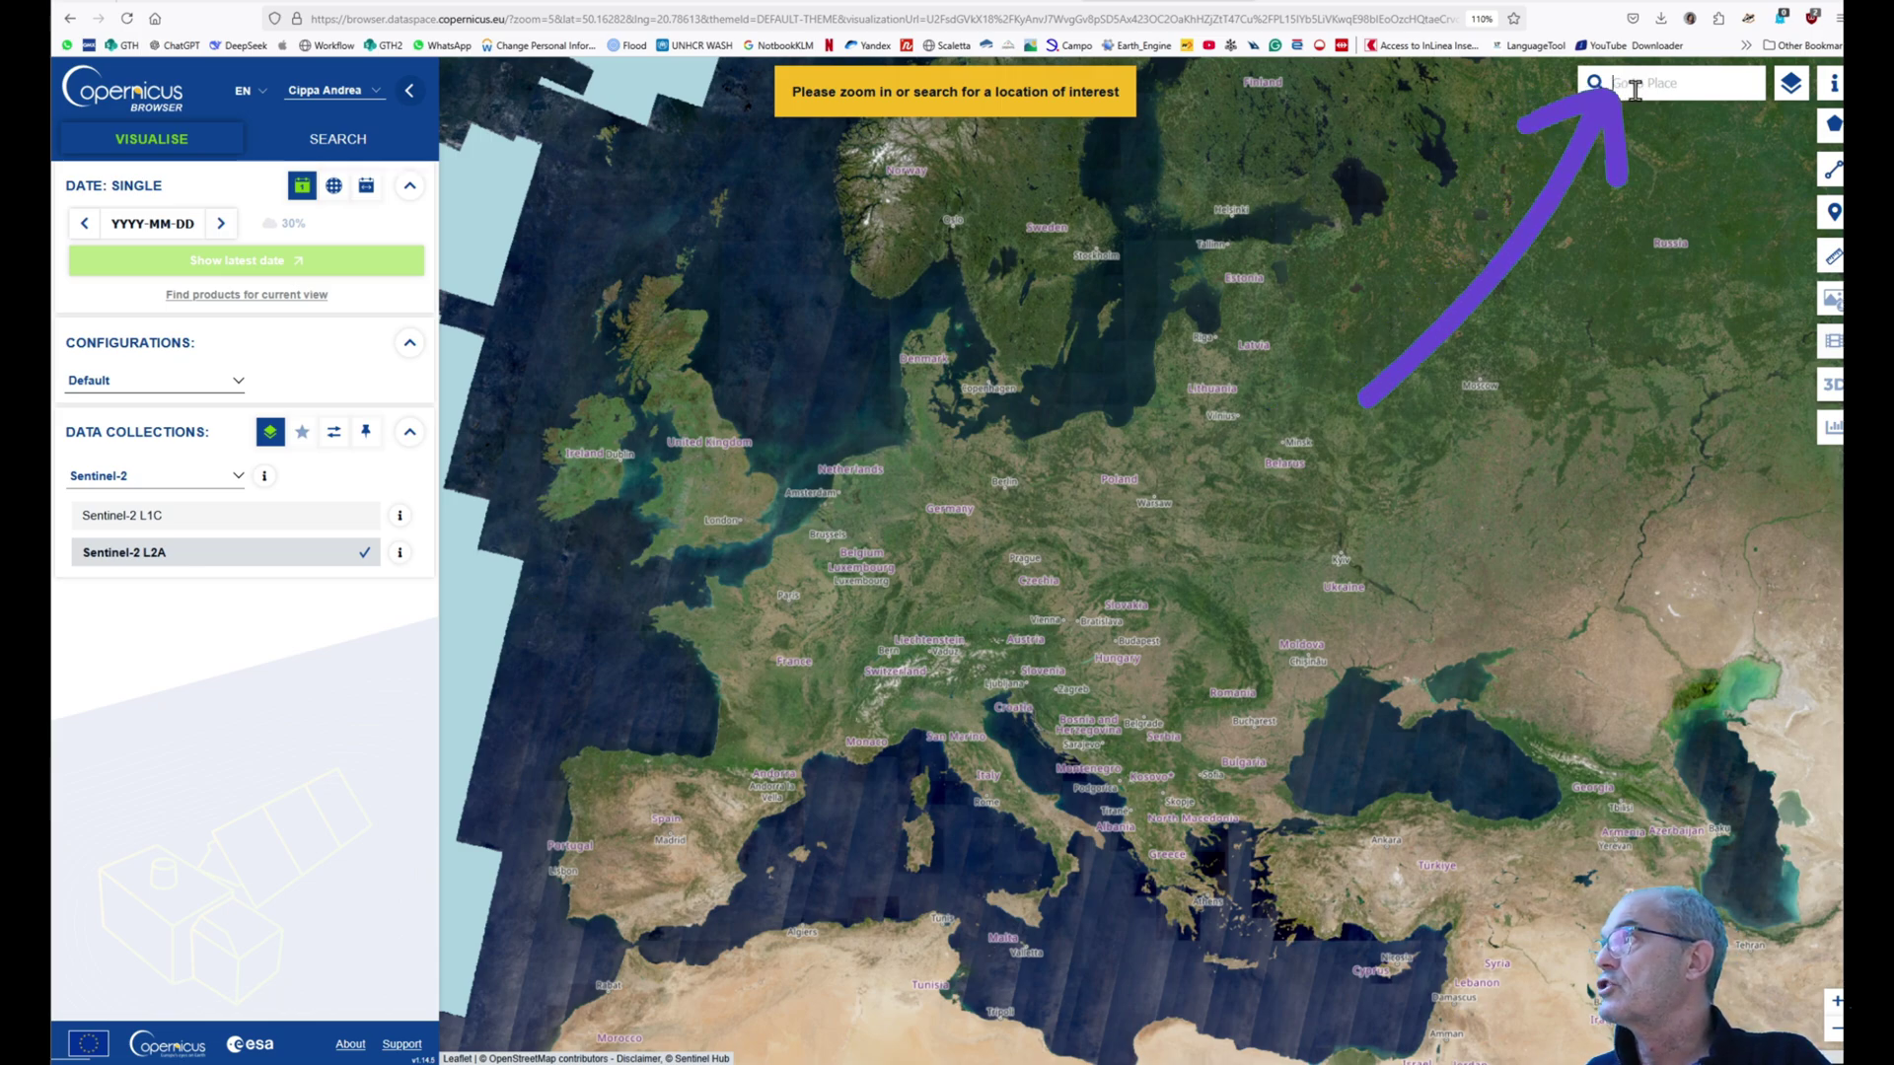
- Jump to Bétou, Republic of the Congo, and switch the basemap to OSM Background
type("betou,")
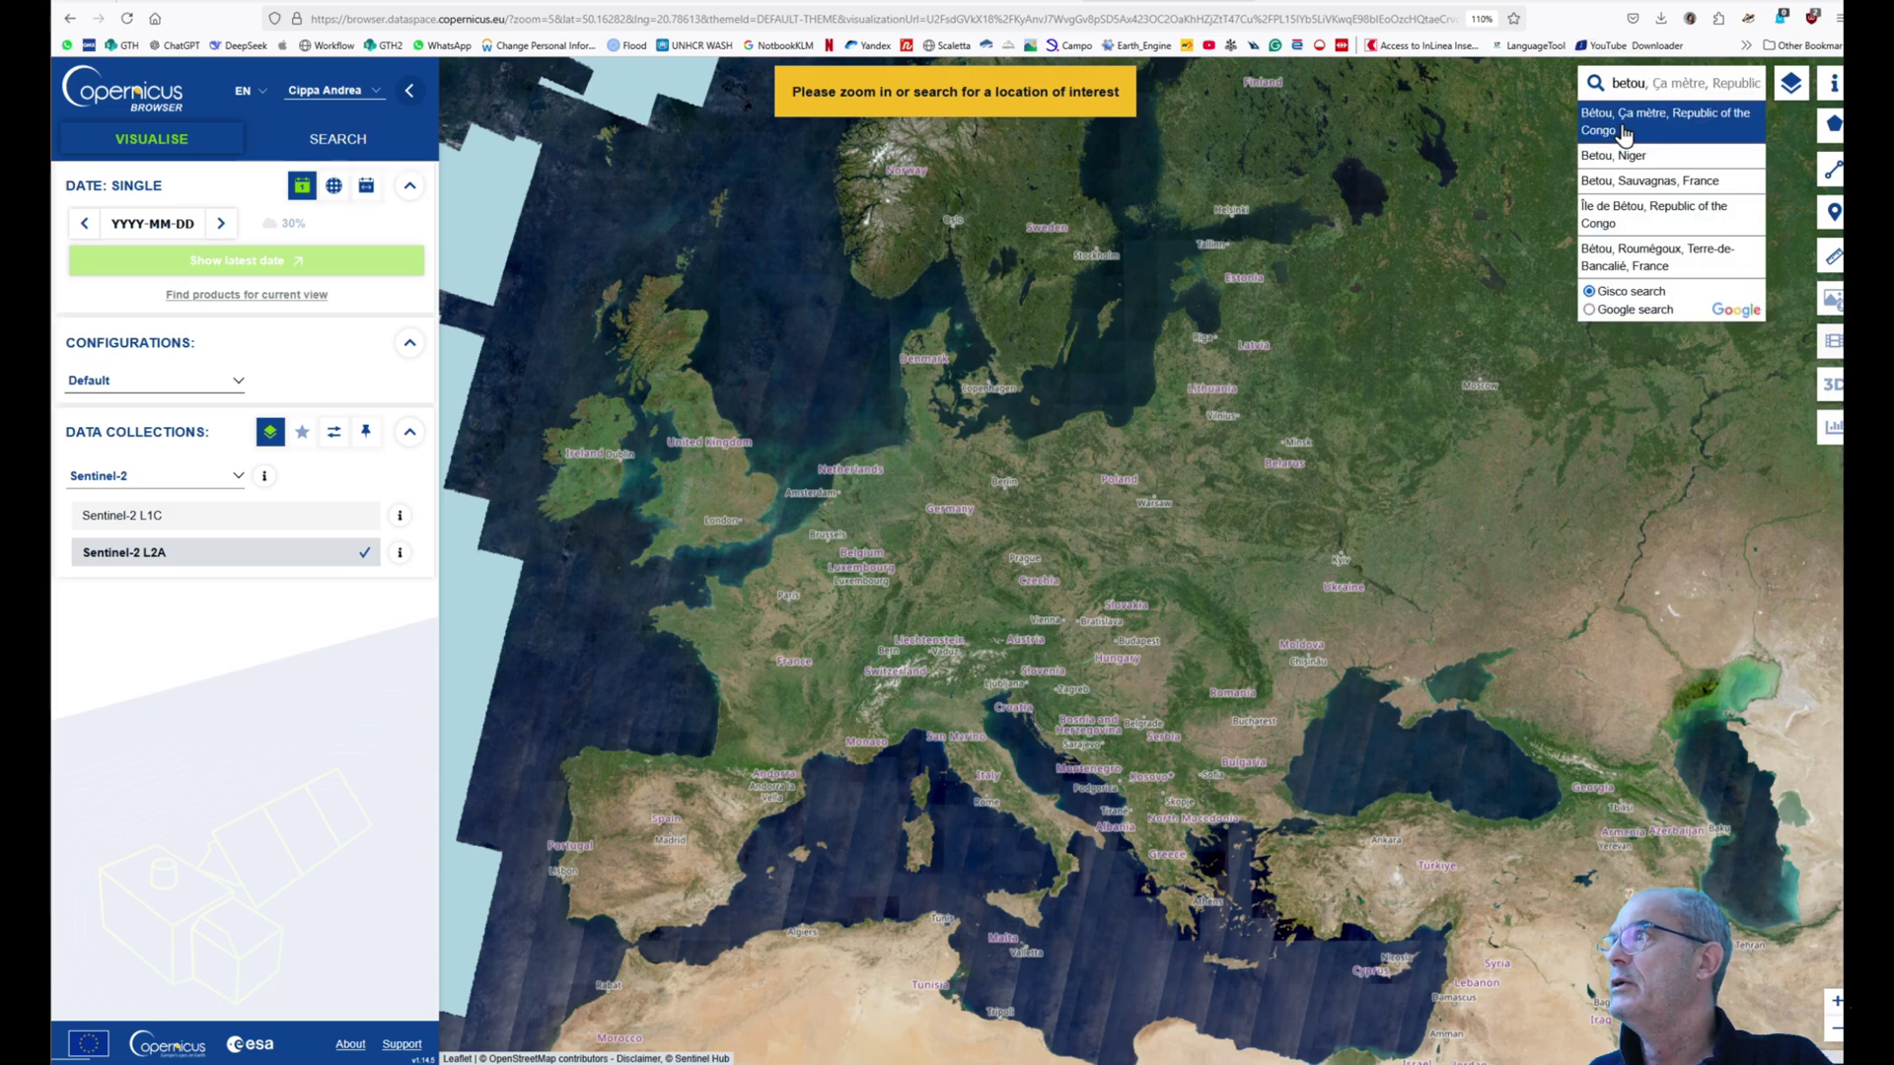
left_click(1620, 122)
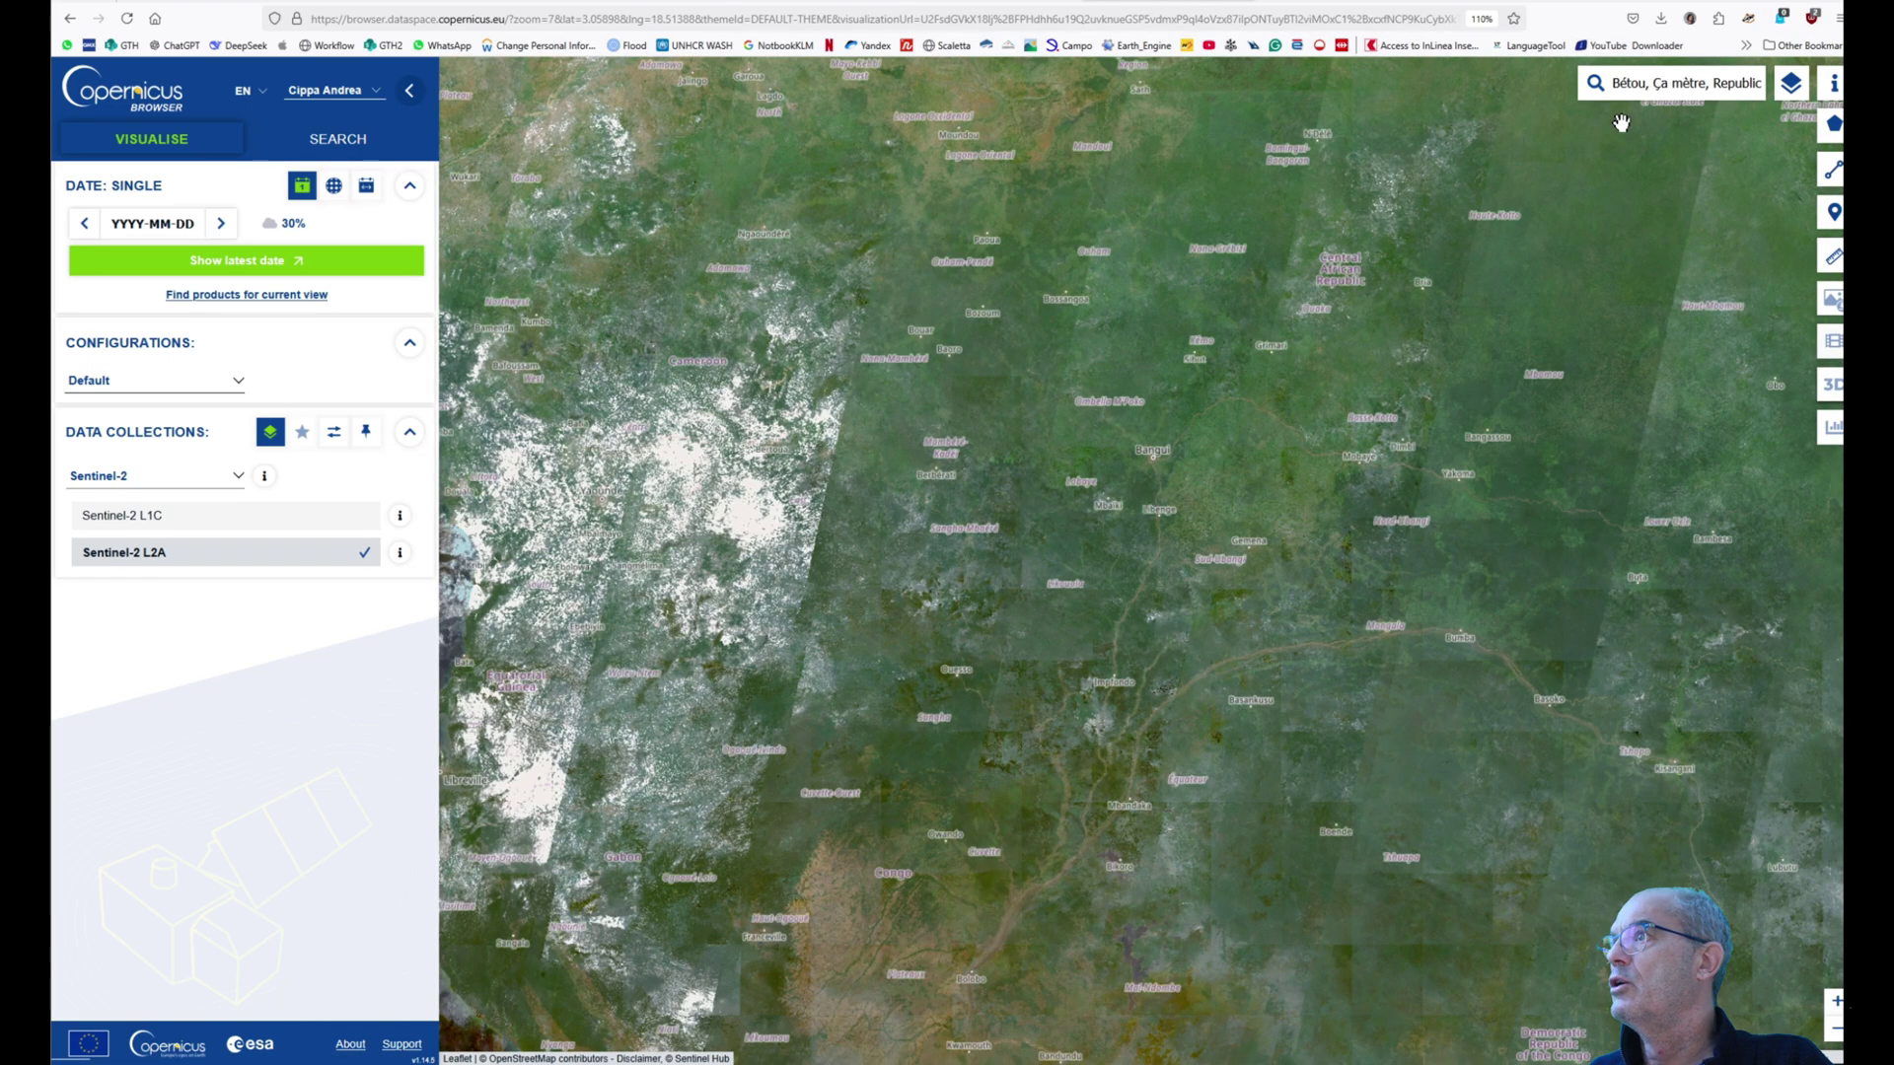
mouse_move(1790, 83)
left_click(1576, 148)
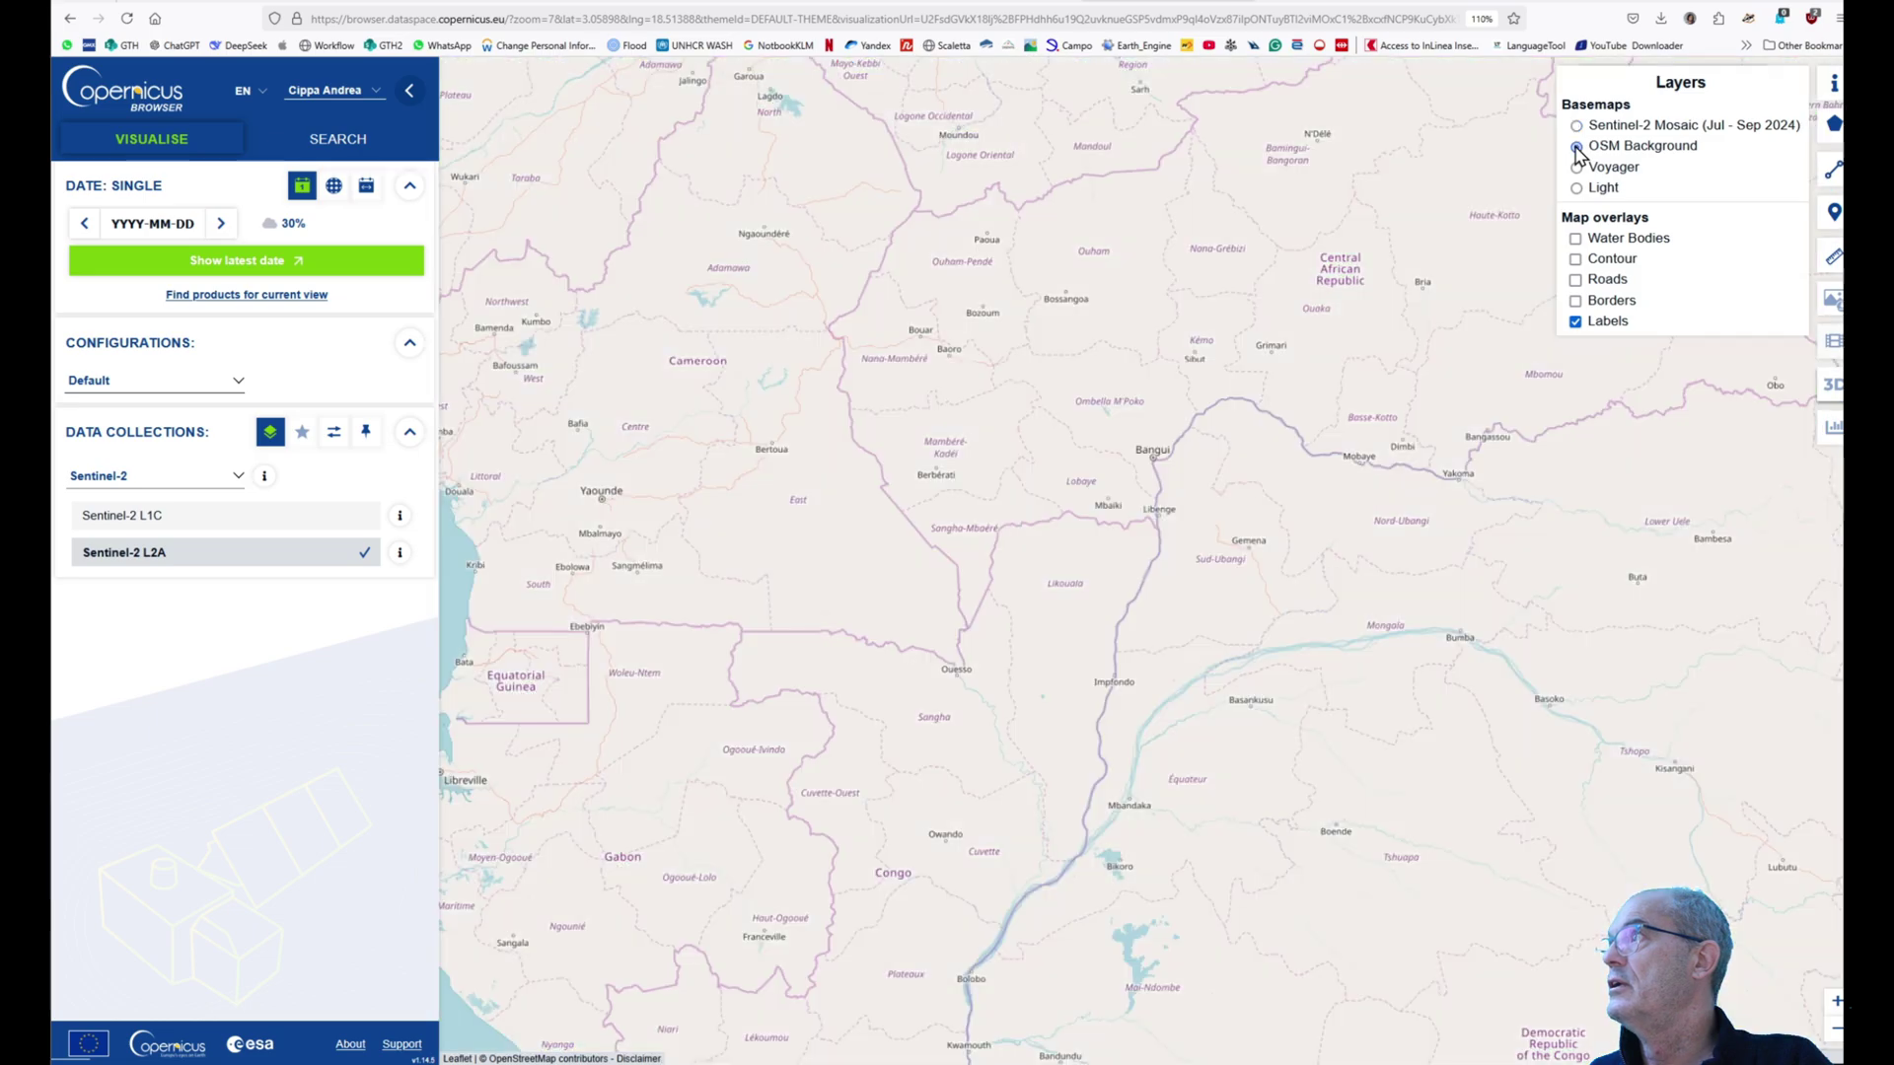
- Zoom and pan the map until Bétou sits centred in close view
scroll(1135, 611, "up", 4)
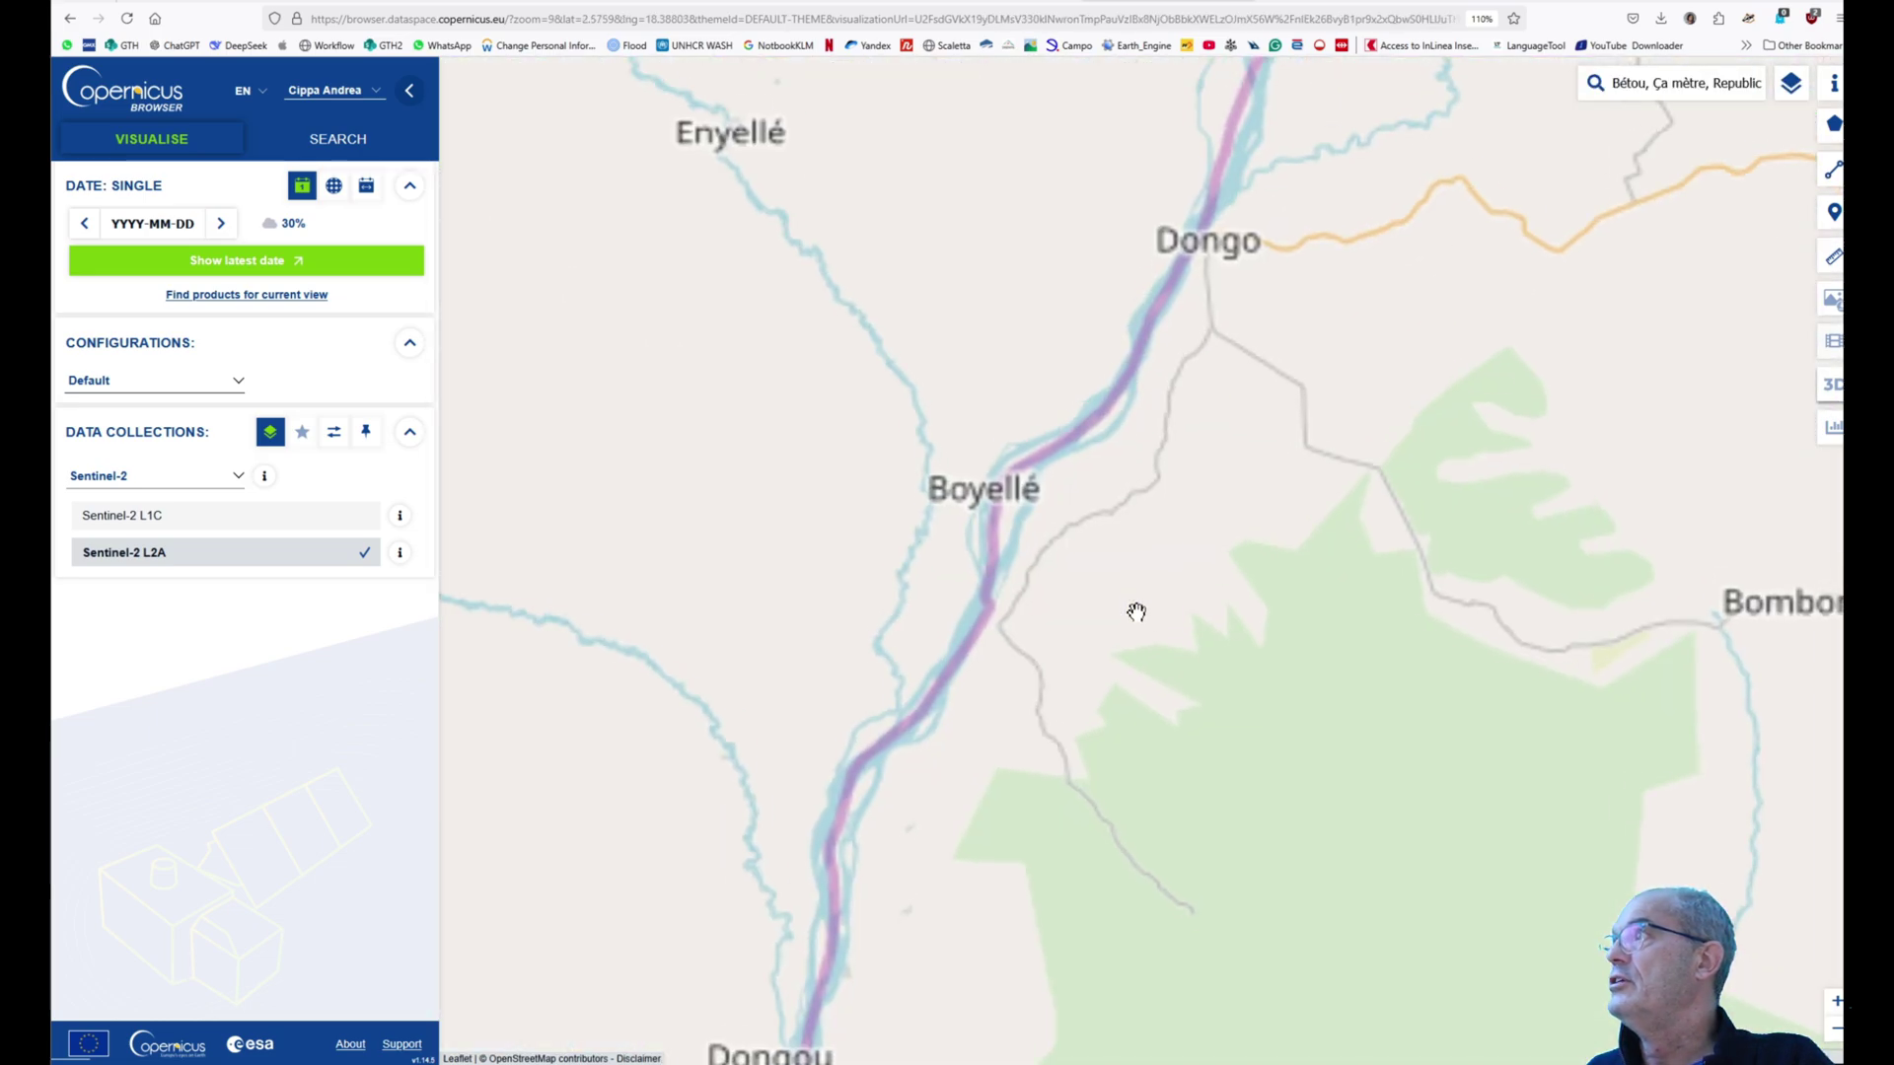
left_click_drag(1162, 329, 1205, 338)
left_click_drag(1072, 452, 886, 916)
left_click_drag(988, 554, 863, 786)
left_click_drag(997, 515, 829, 569)
scroll(980, 555, "down", 2)
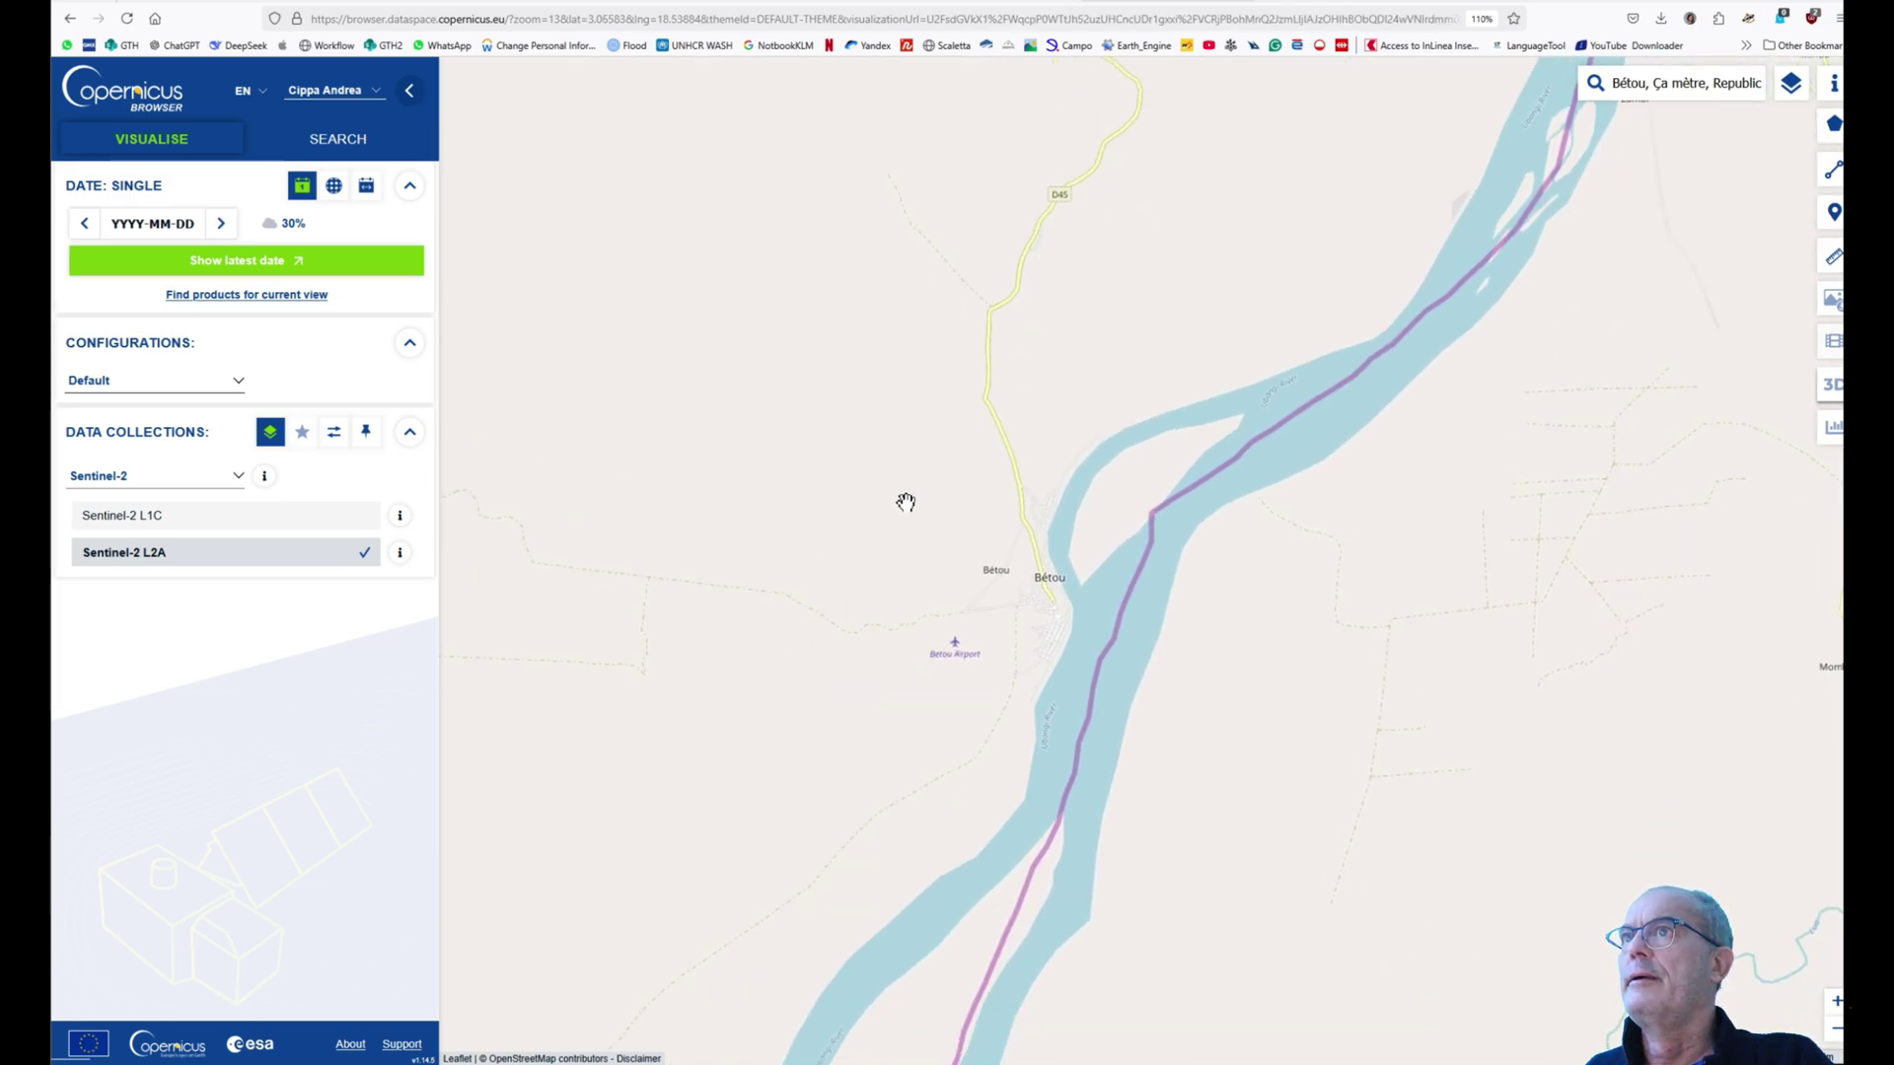
scroll(905, 501, "up", 2)
scroll(905, 499, "down", 2)
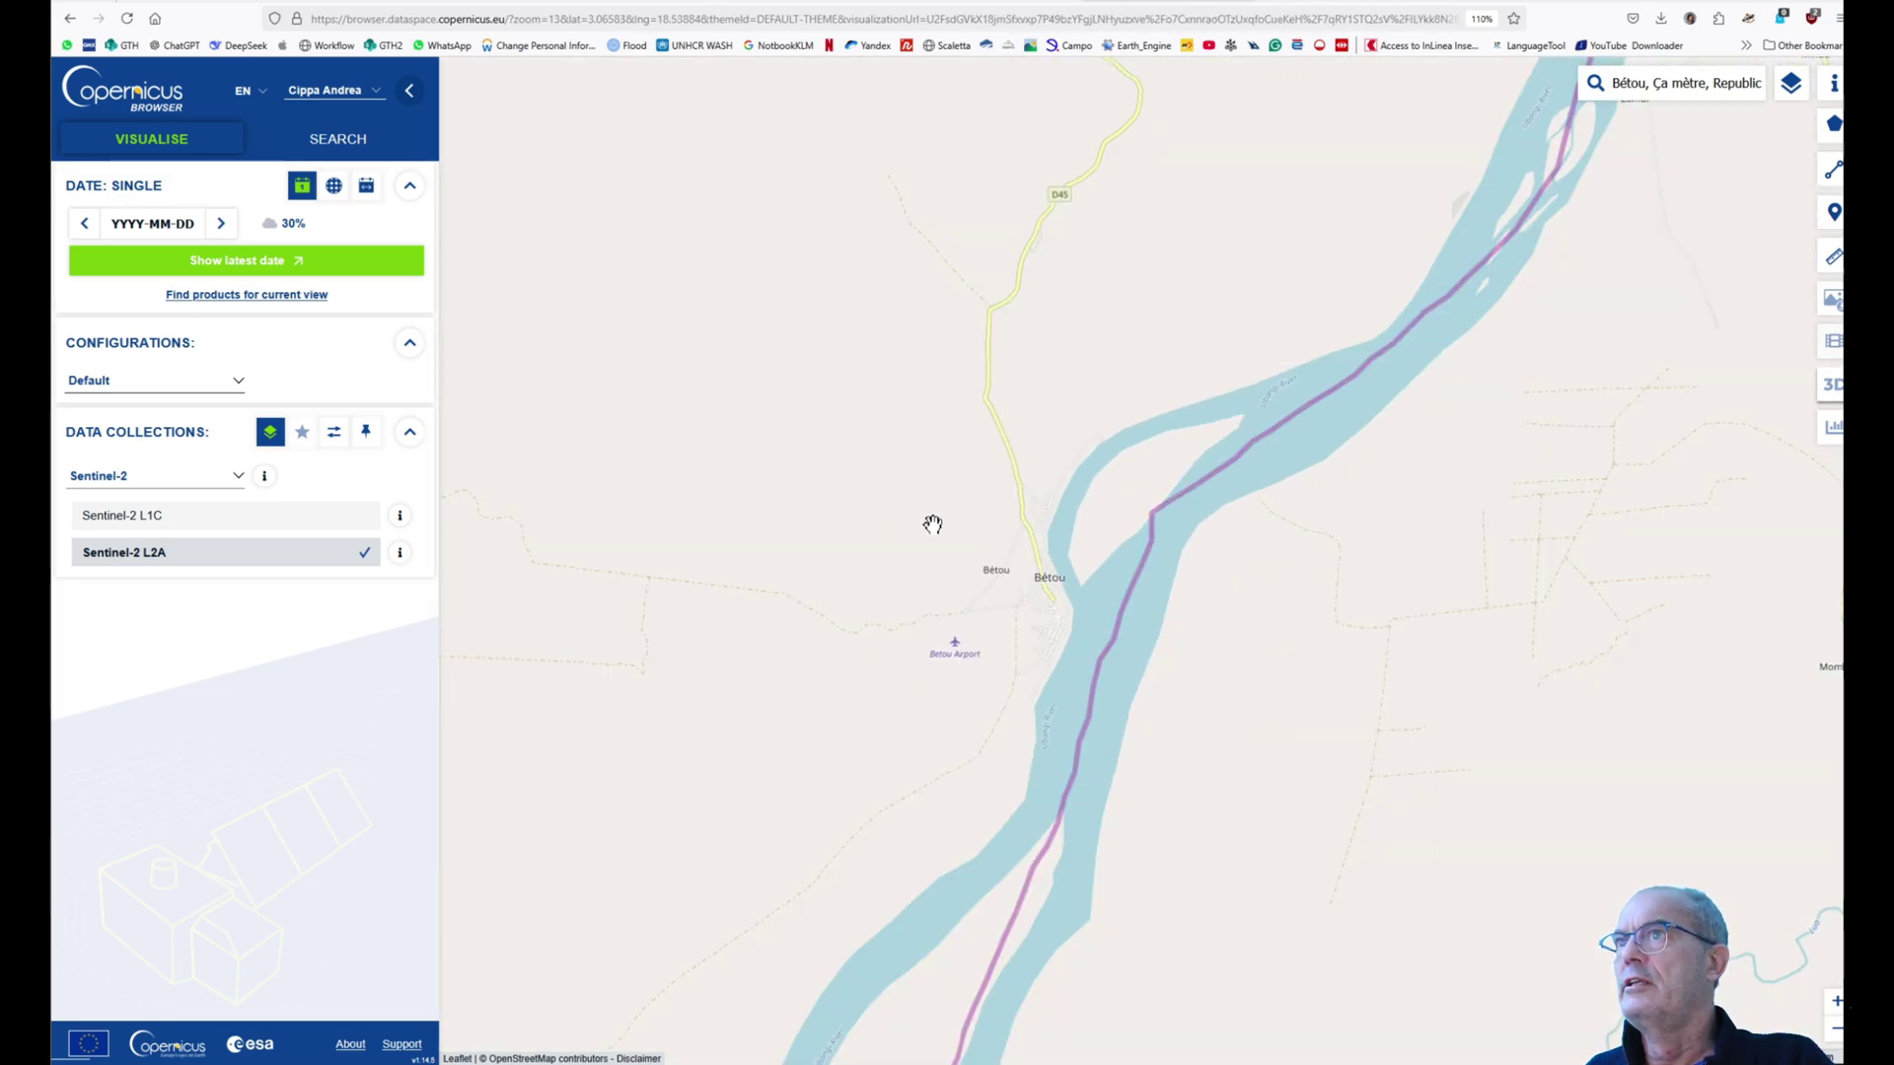
left_click_drag(932, 524, 952, 512)
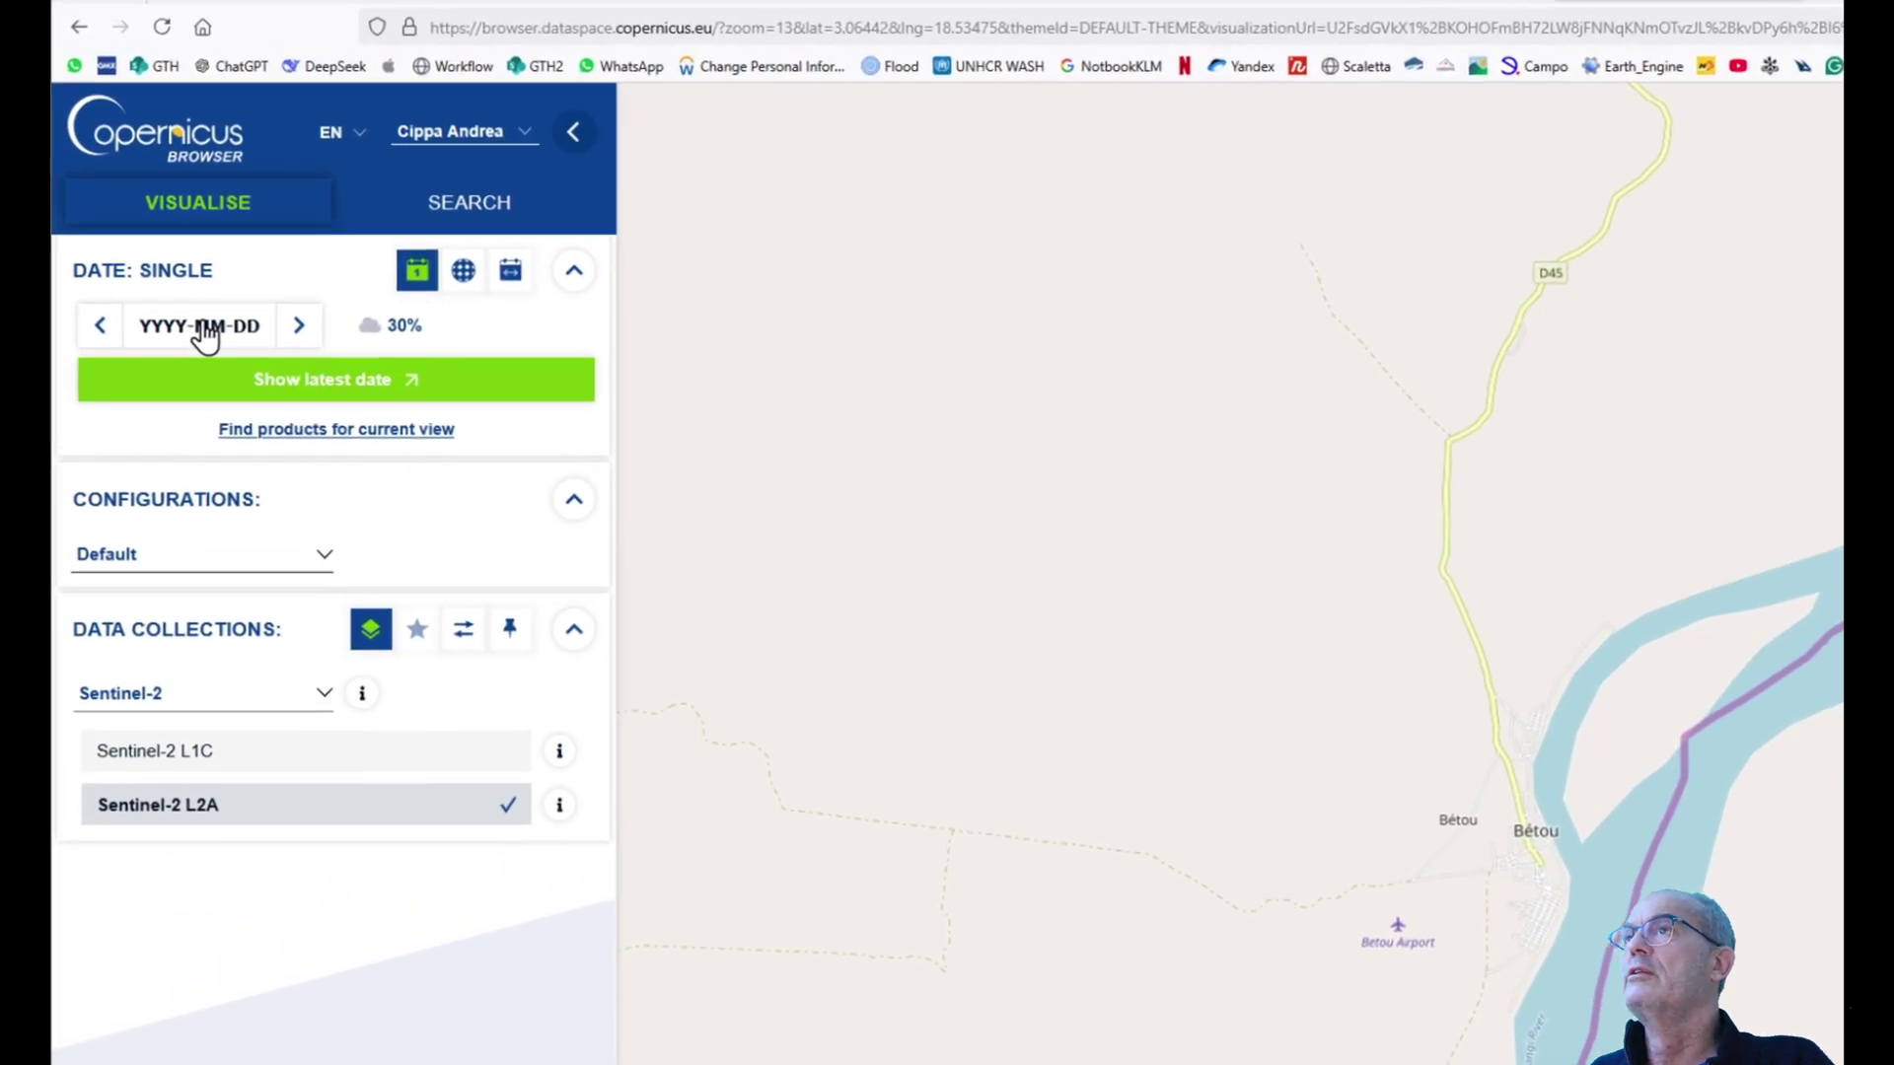
- Set the calendar to December 2023 and raise maximum cloud coverage to 99%
left_click(204, 335)
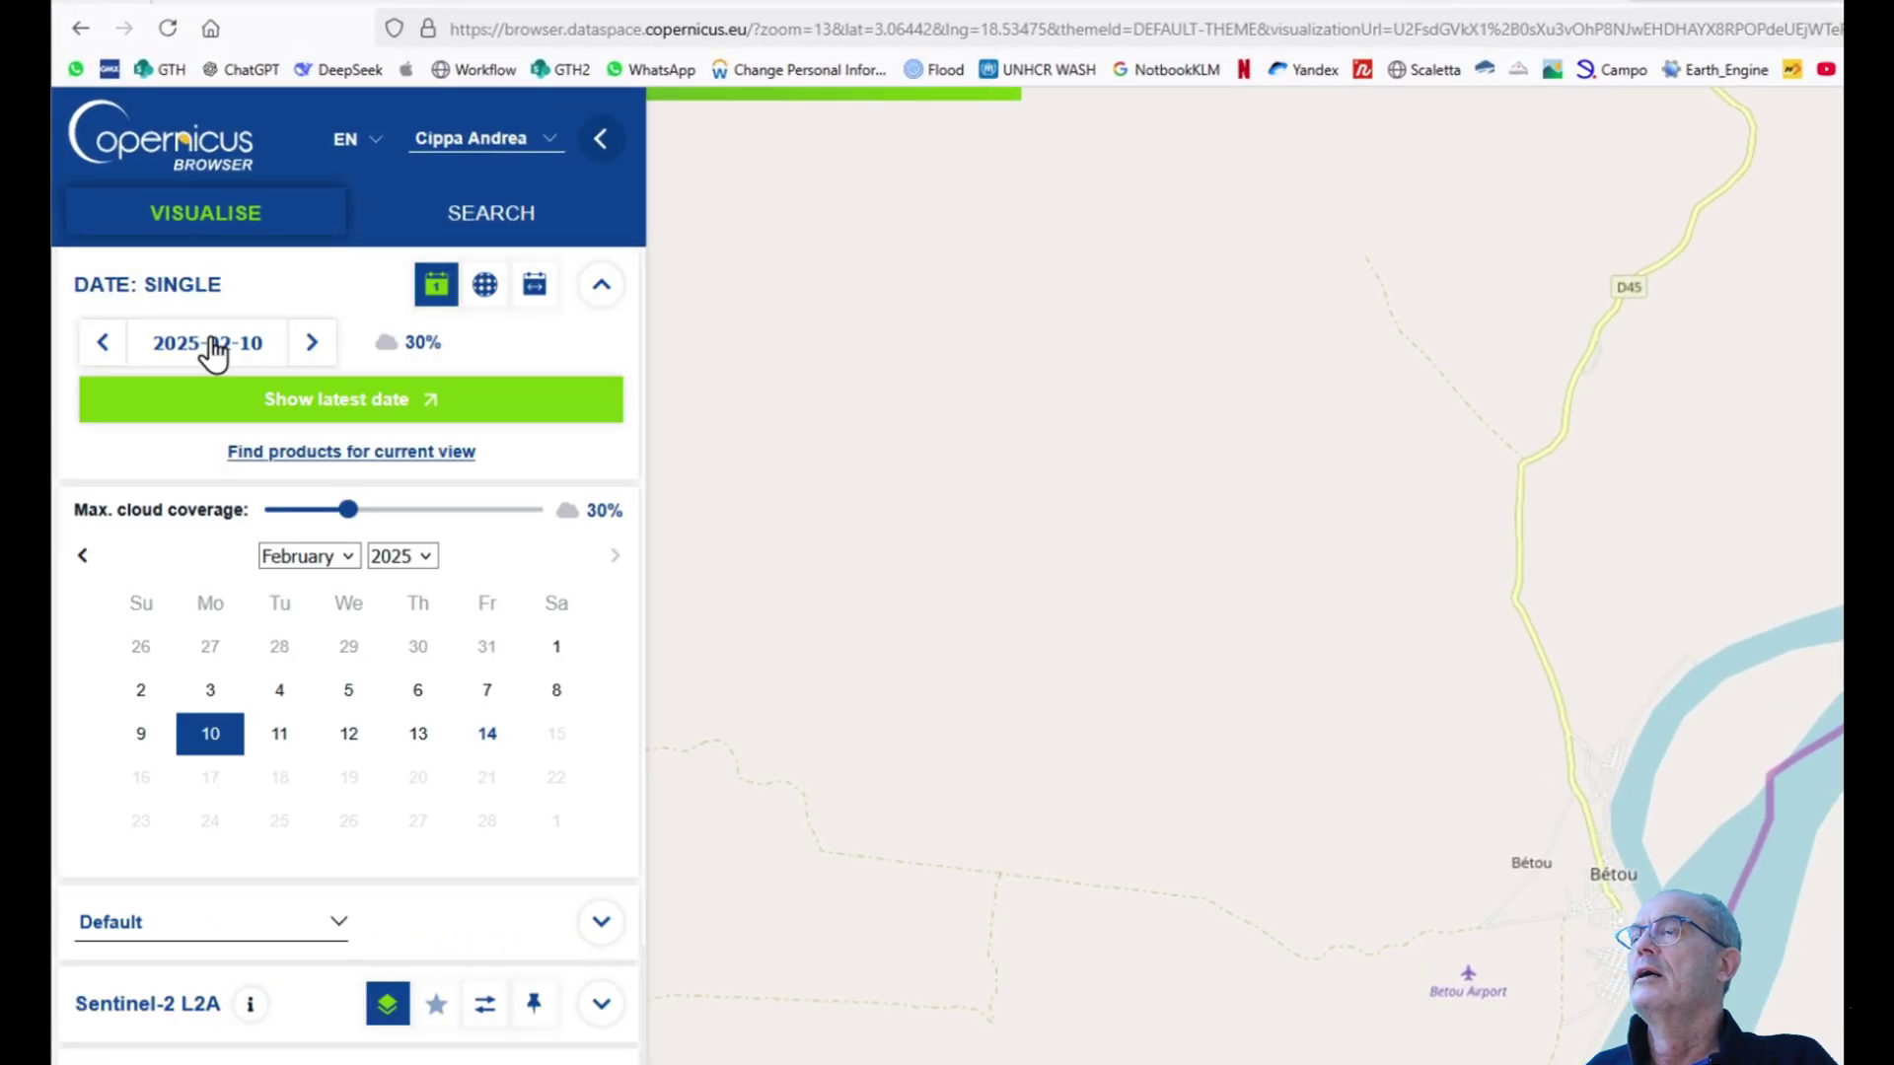
left_click(392, 555)
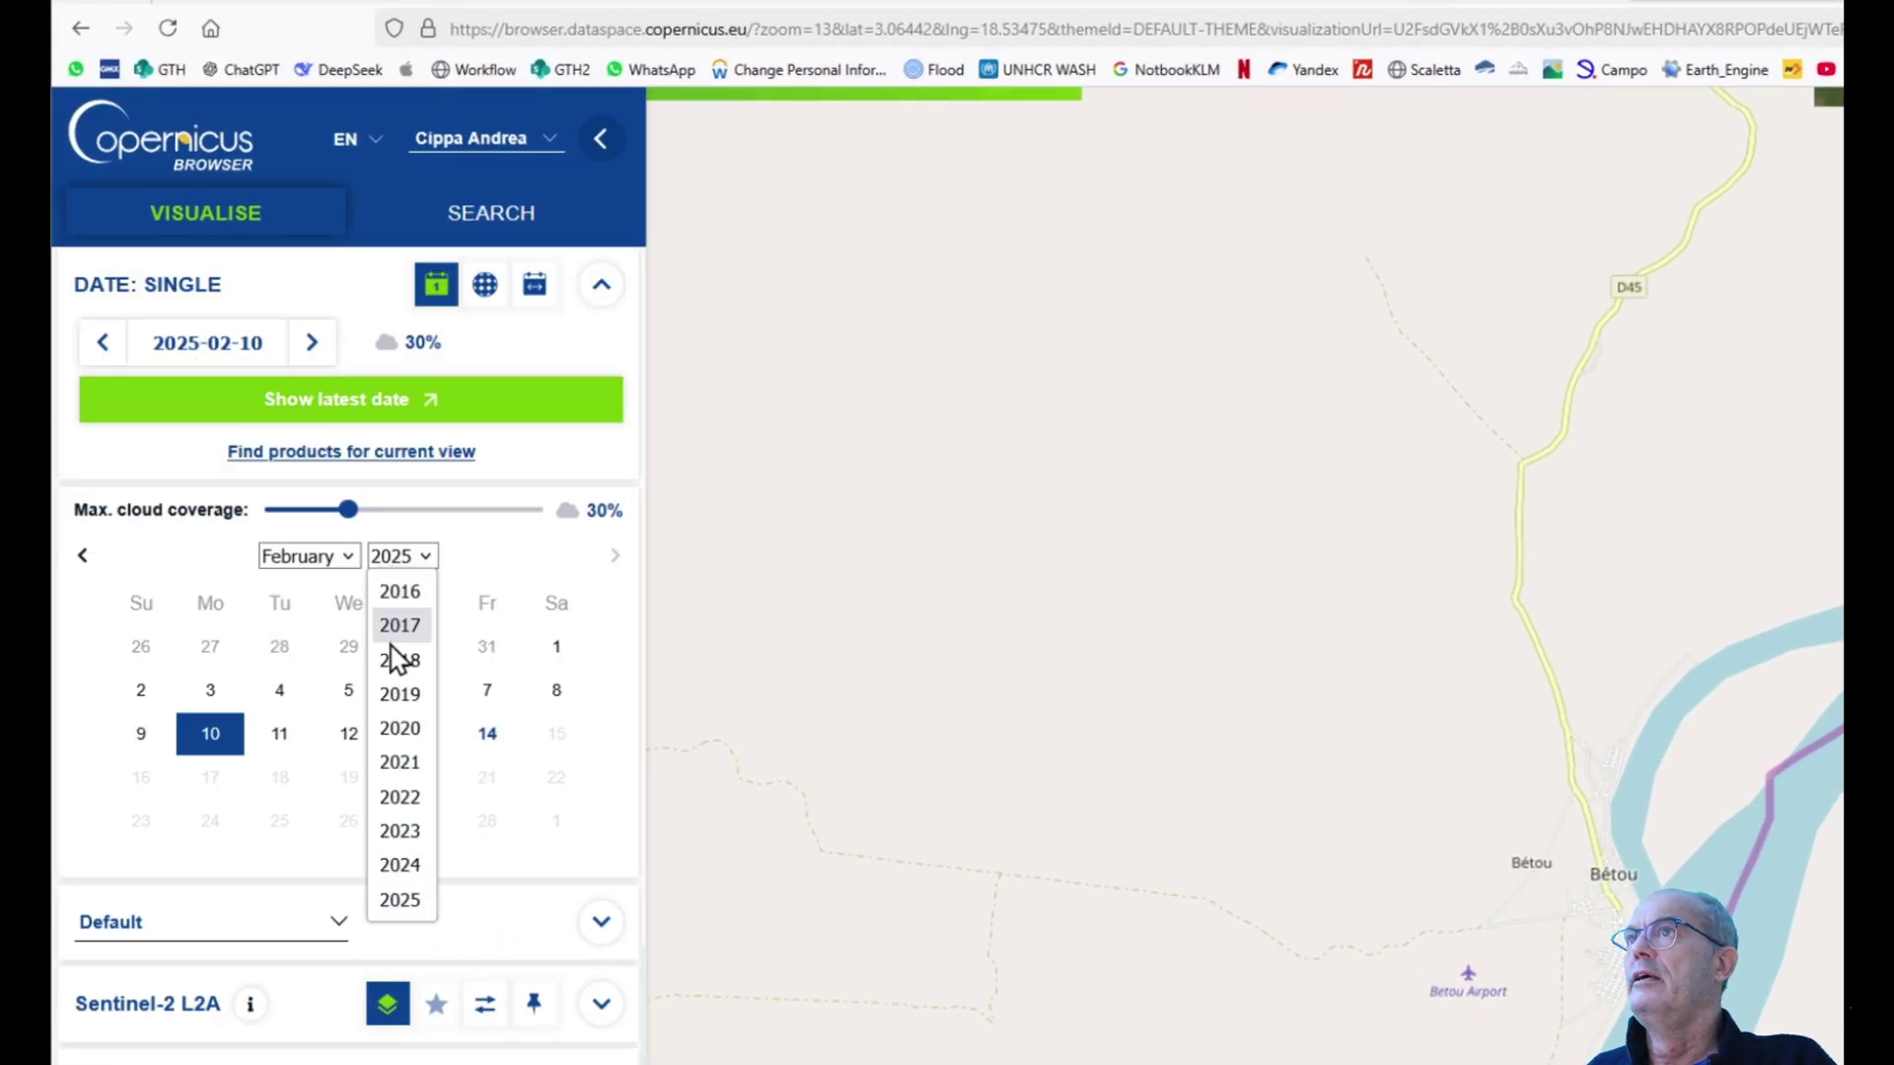
left_click(402, 830)
left_click(305, 555)
left_click(306, 968)
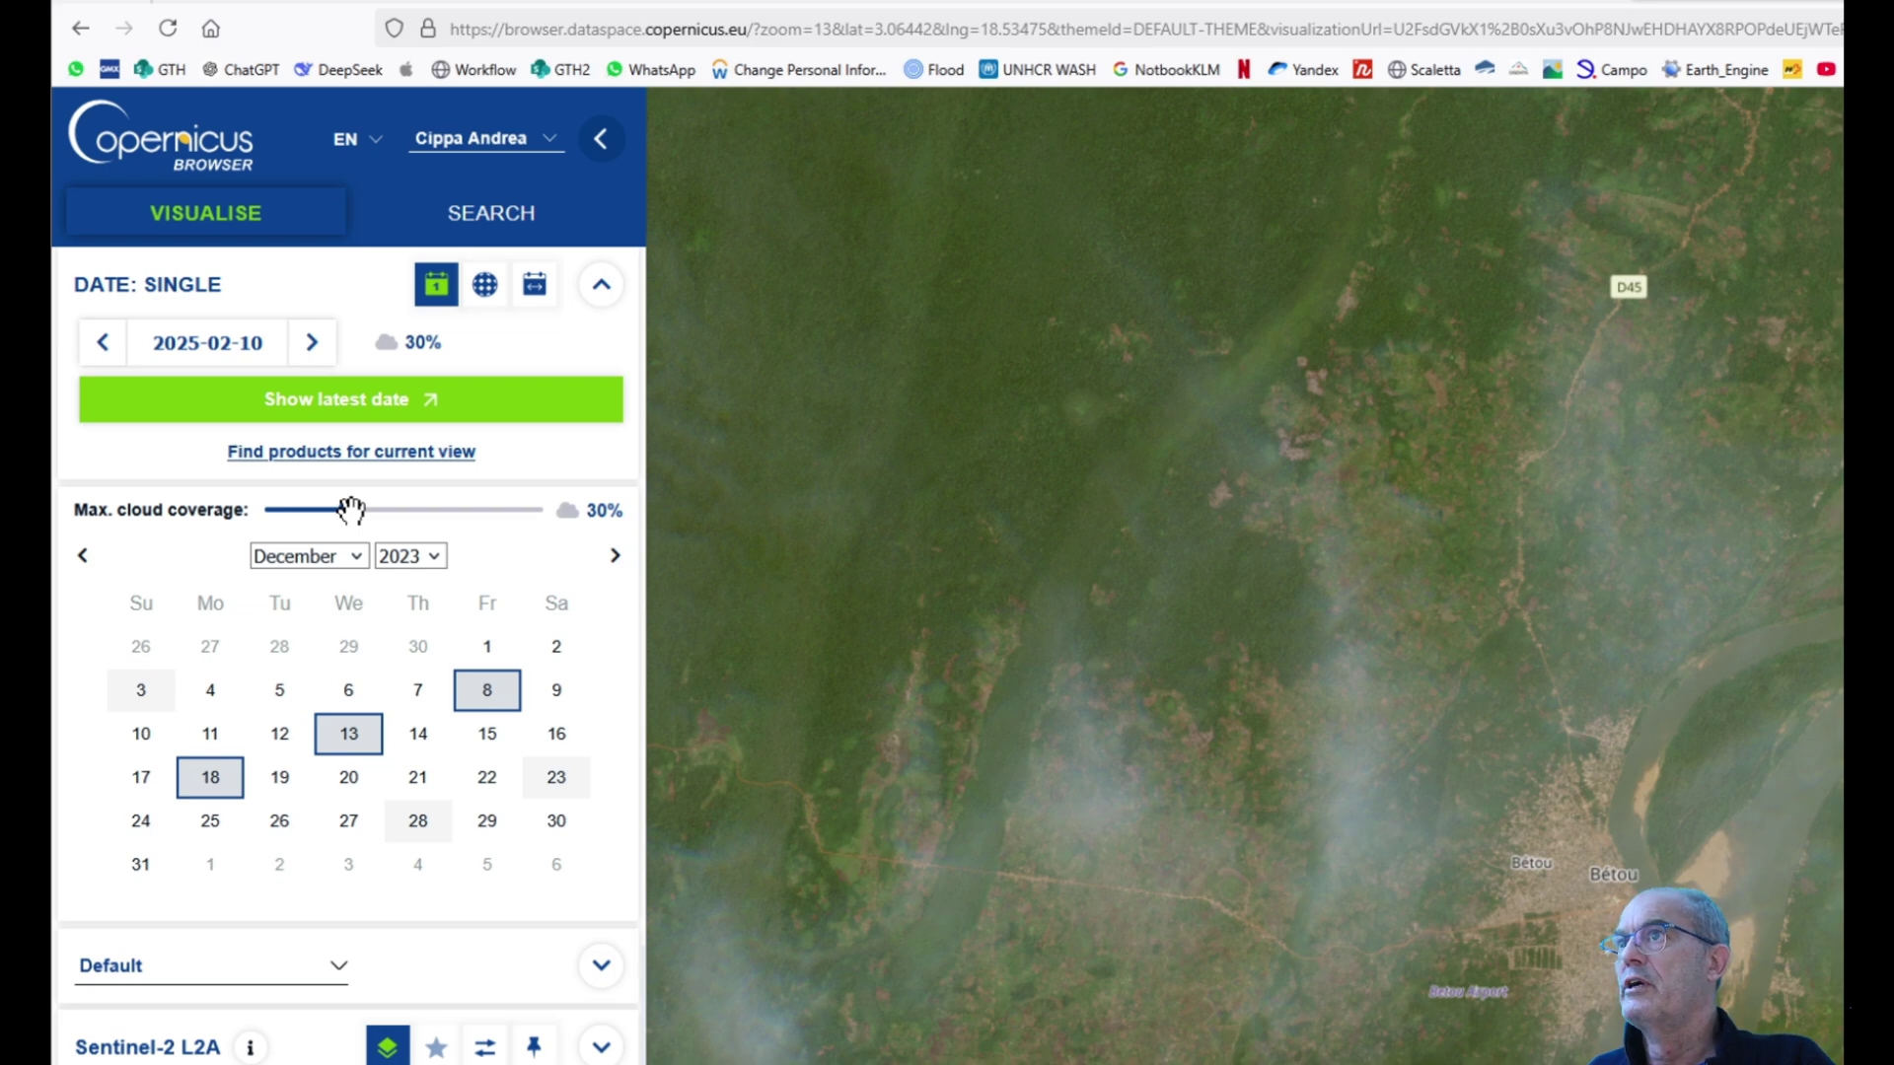
left_click_drag(350, 512, 558, 533)
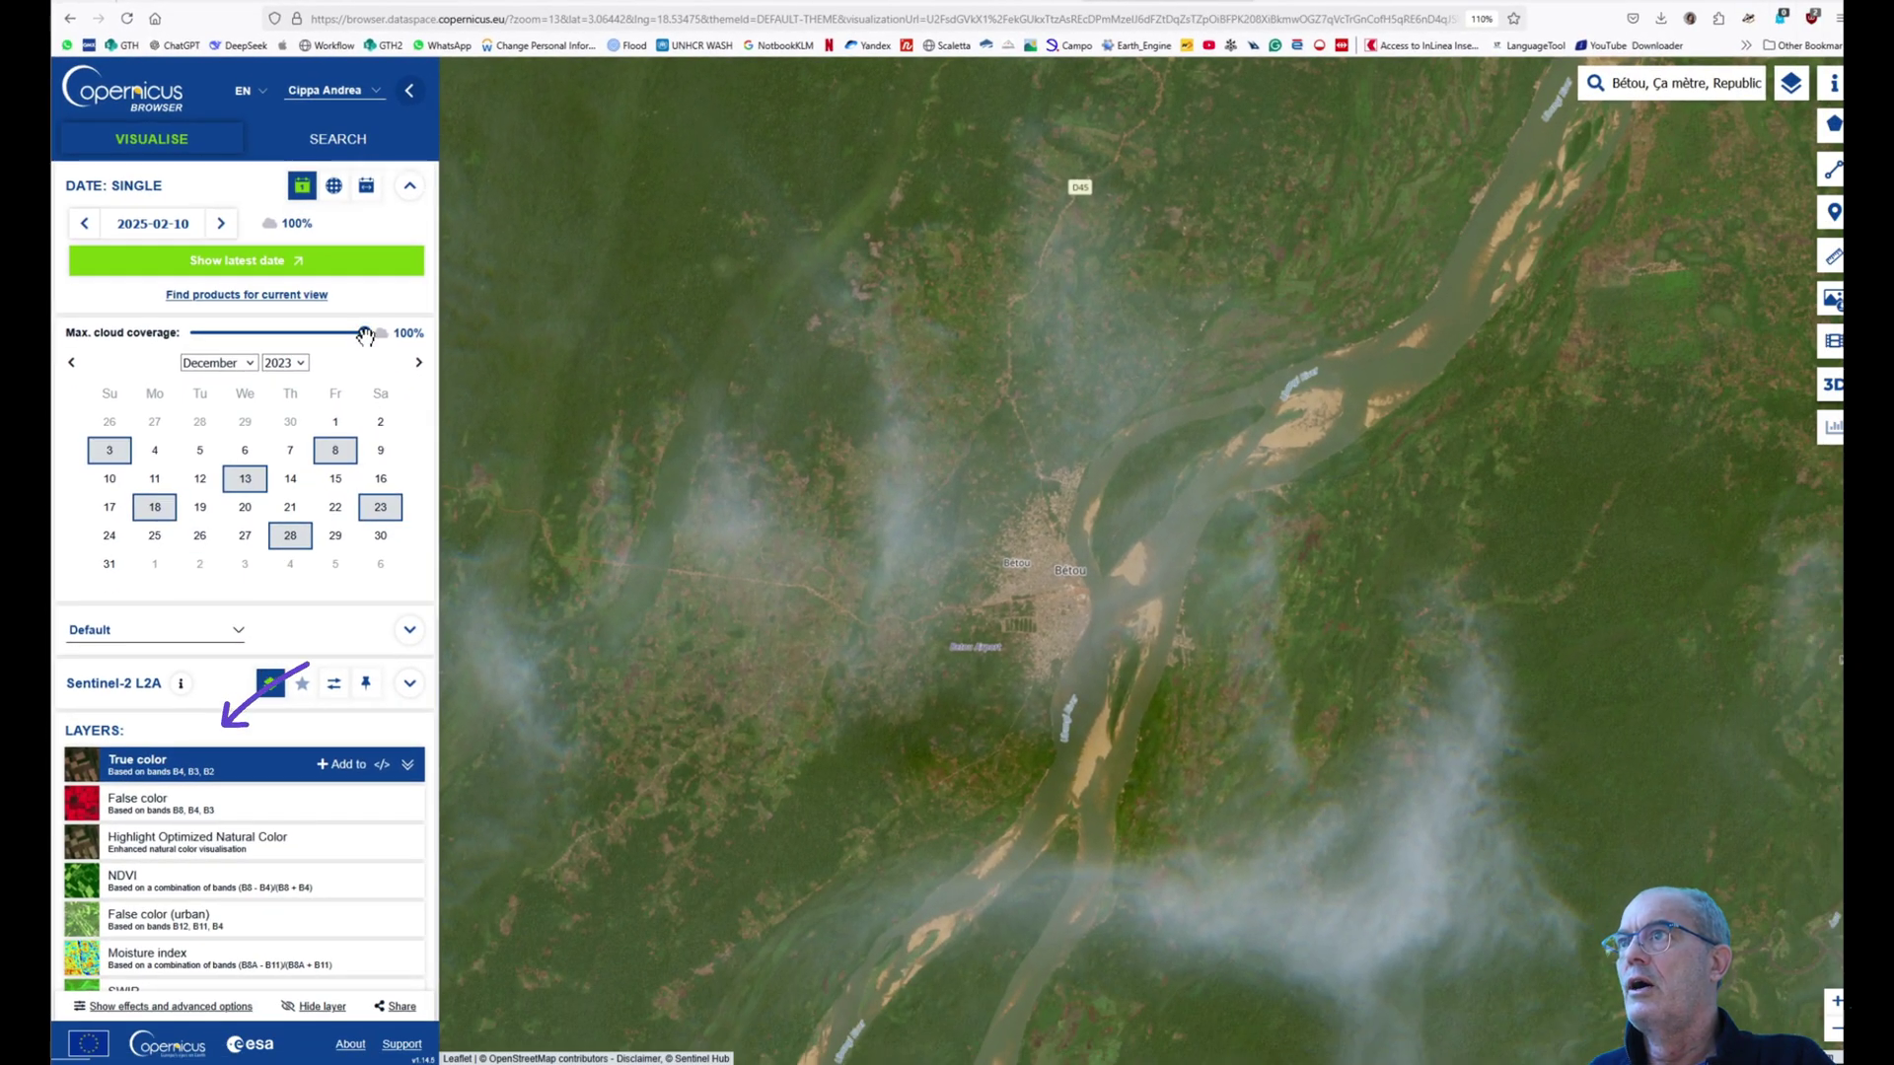
- Lower maximum cloud coverage to 41% and view the 8, 13 and 18 December 2023 images
left_click_drag(364, 332, 264, 331)
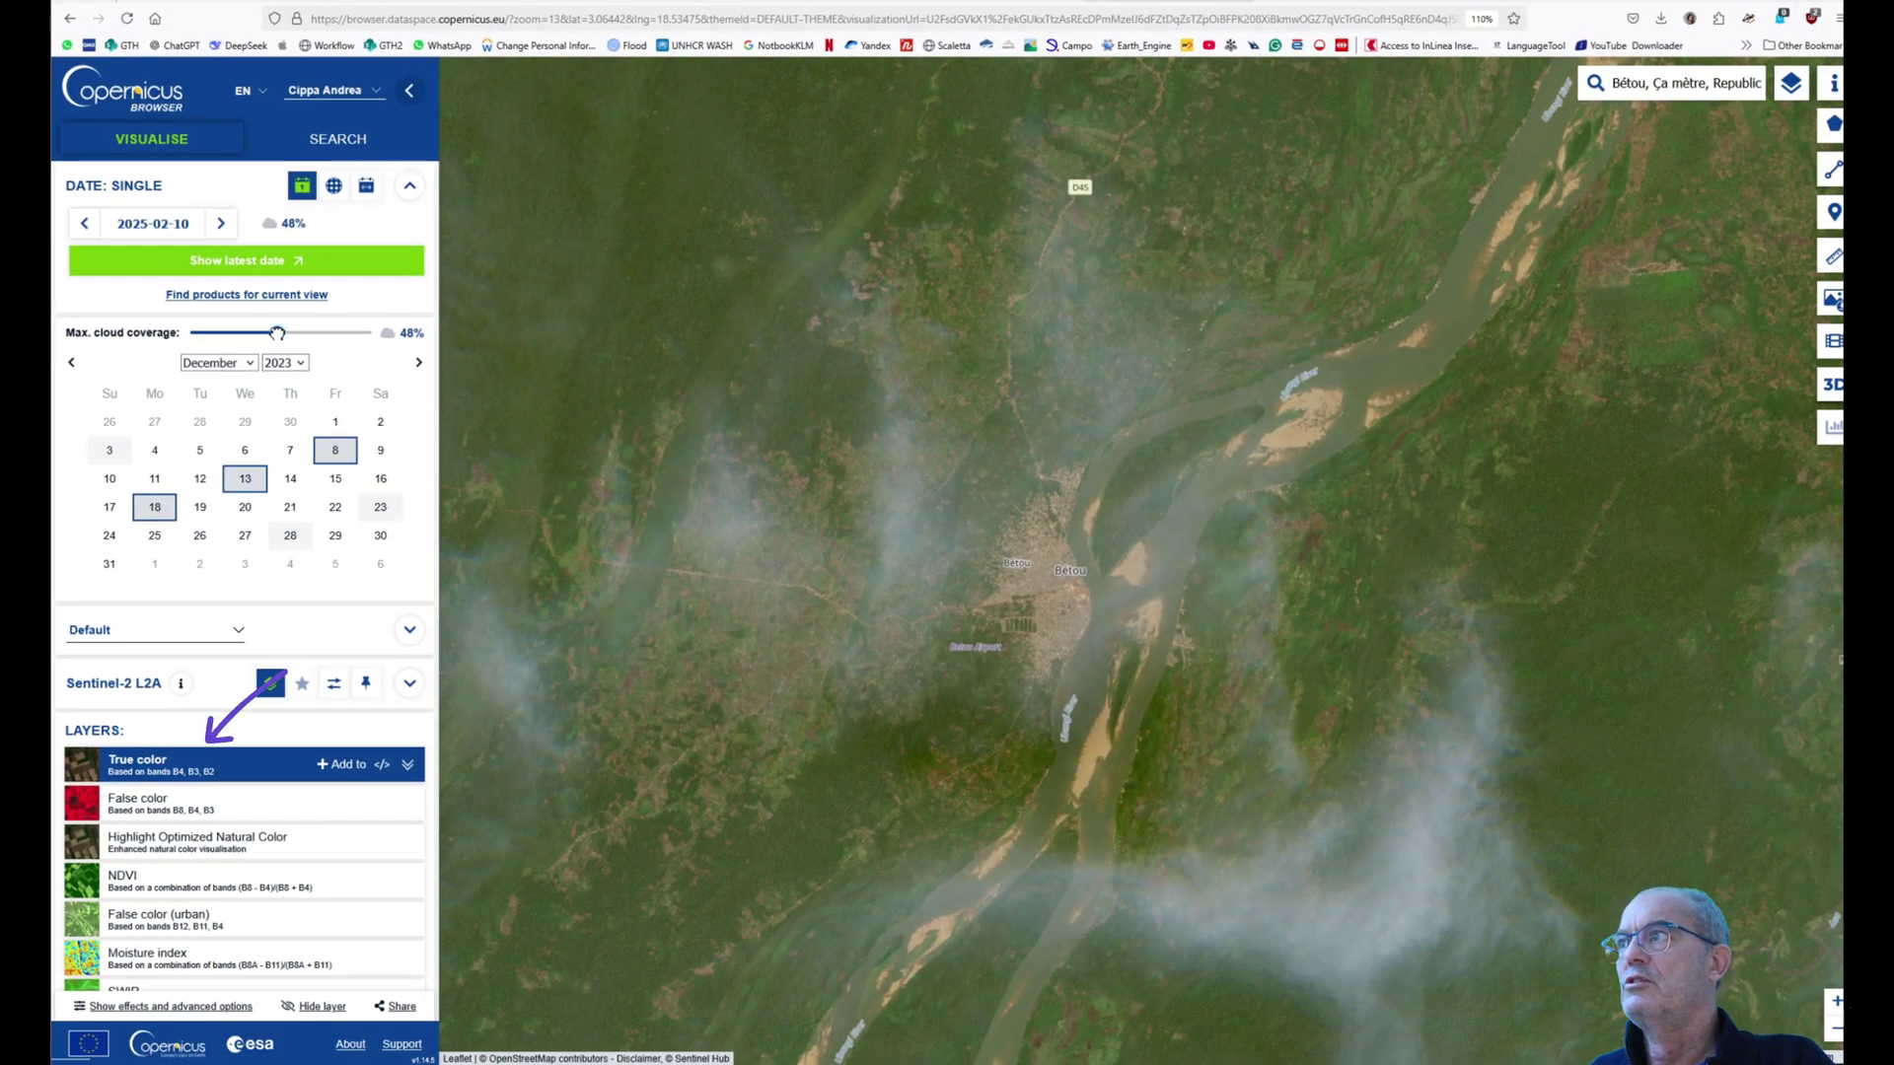
left_click(335, 452)
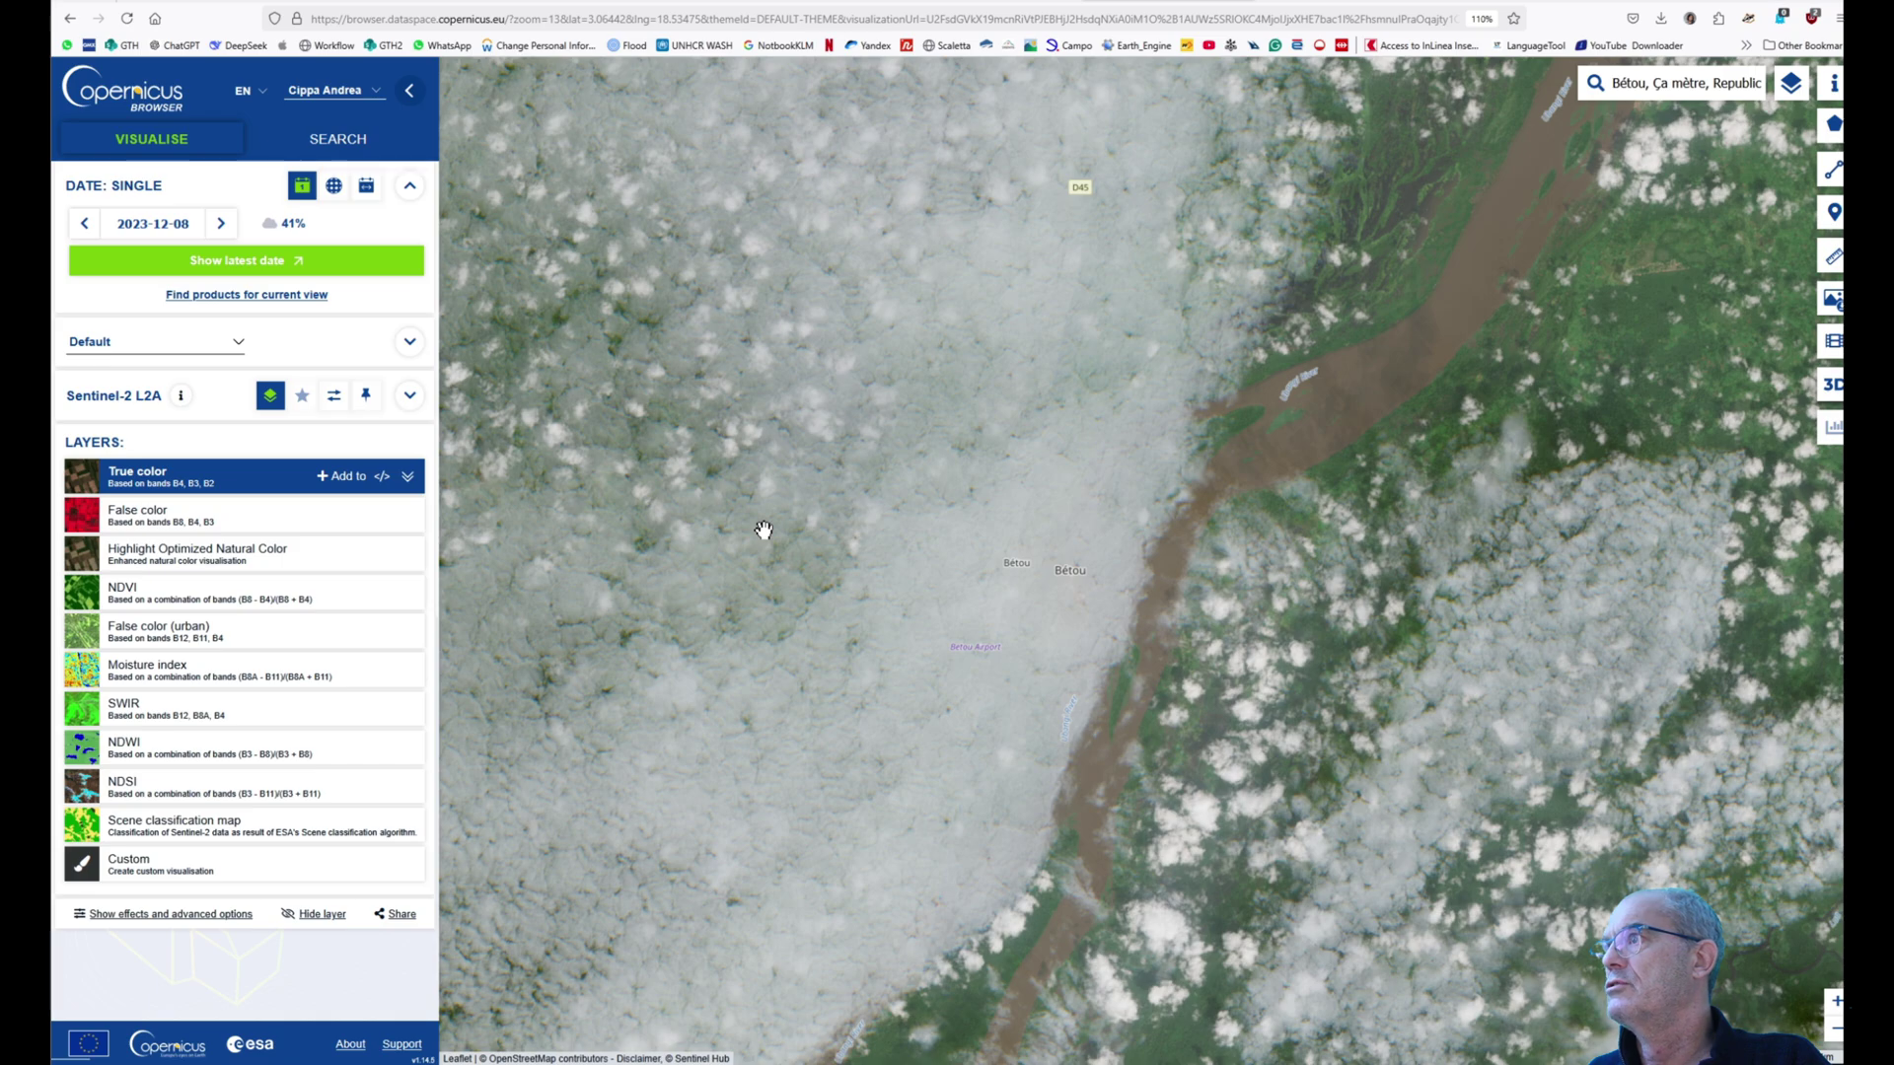
left_click(145, 224)
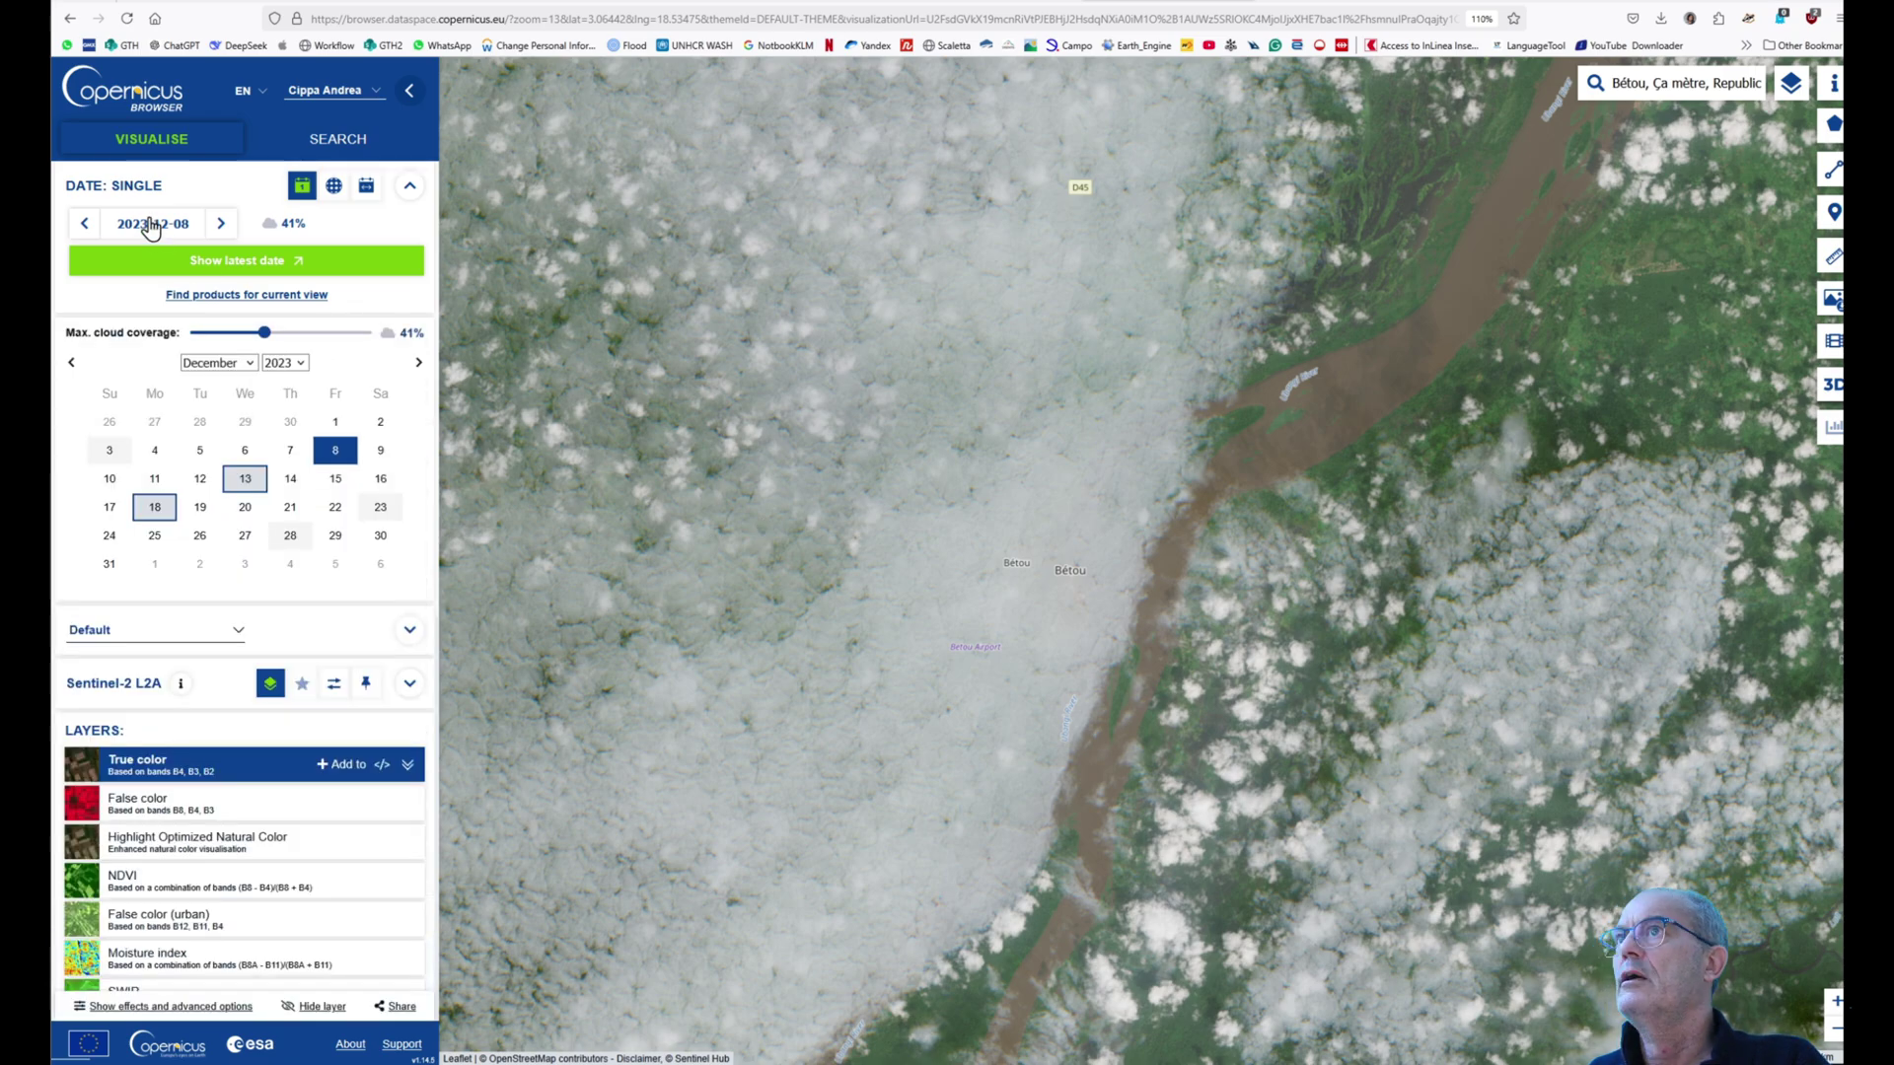
left_click(244, 482)
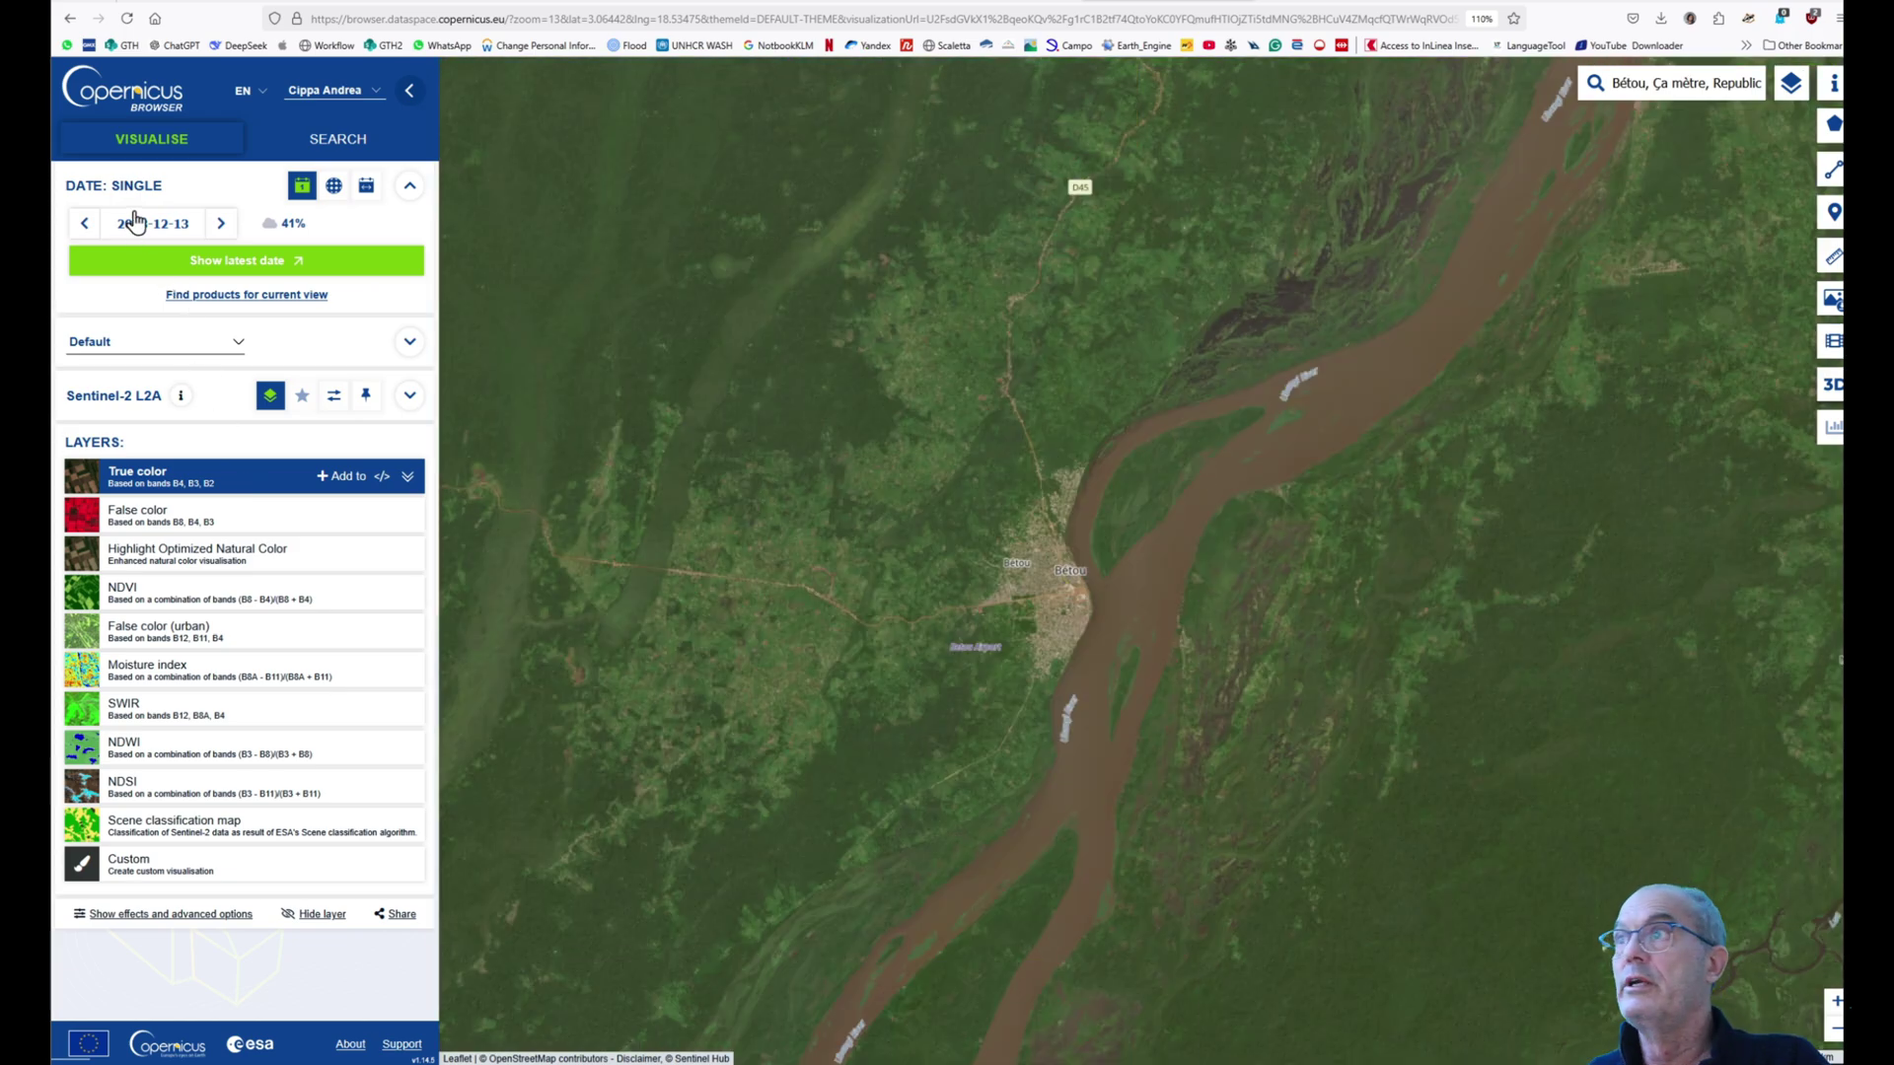
left_click(136, 221)
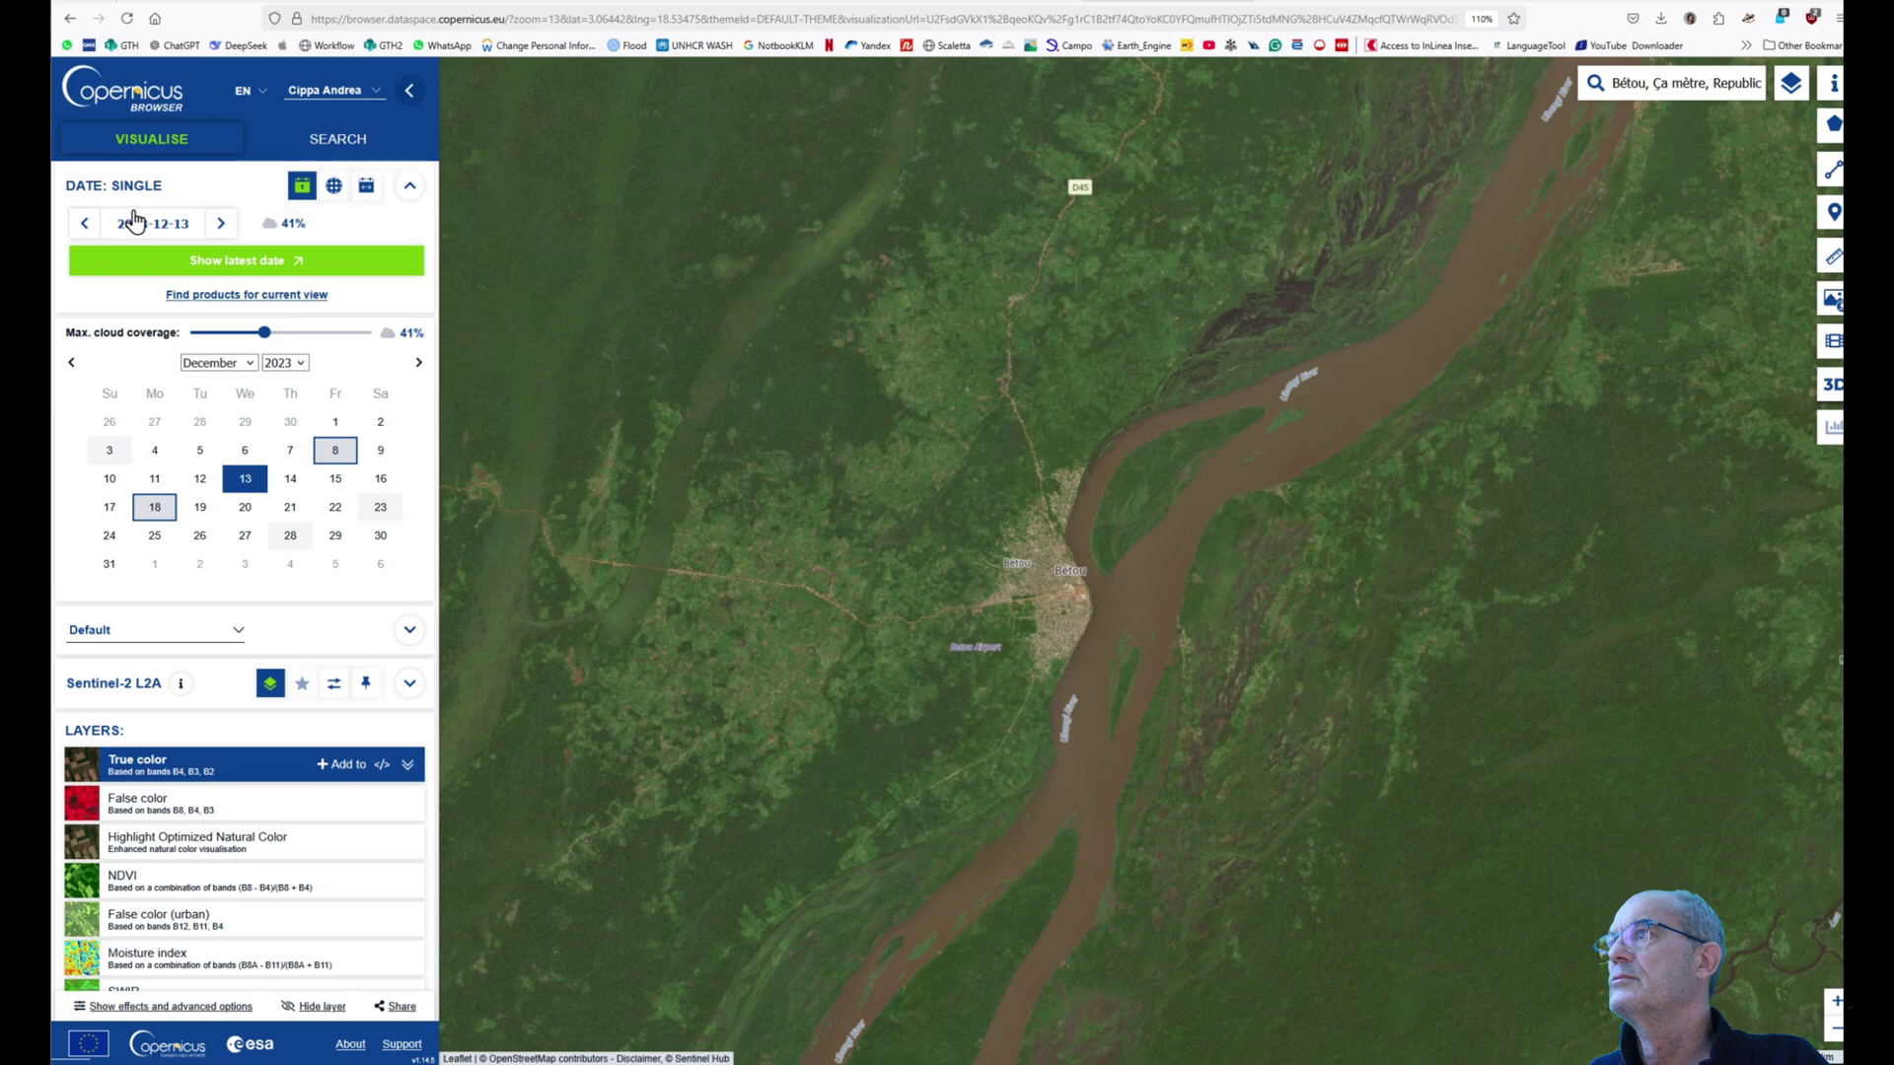
left_click(159, 509)
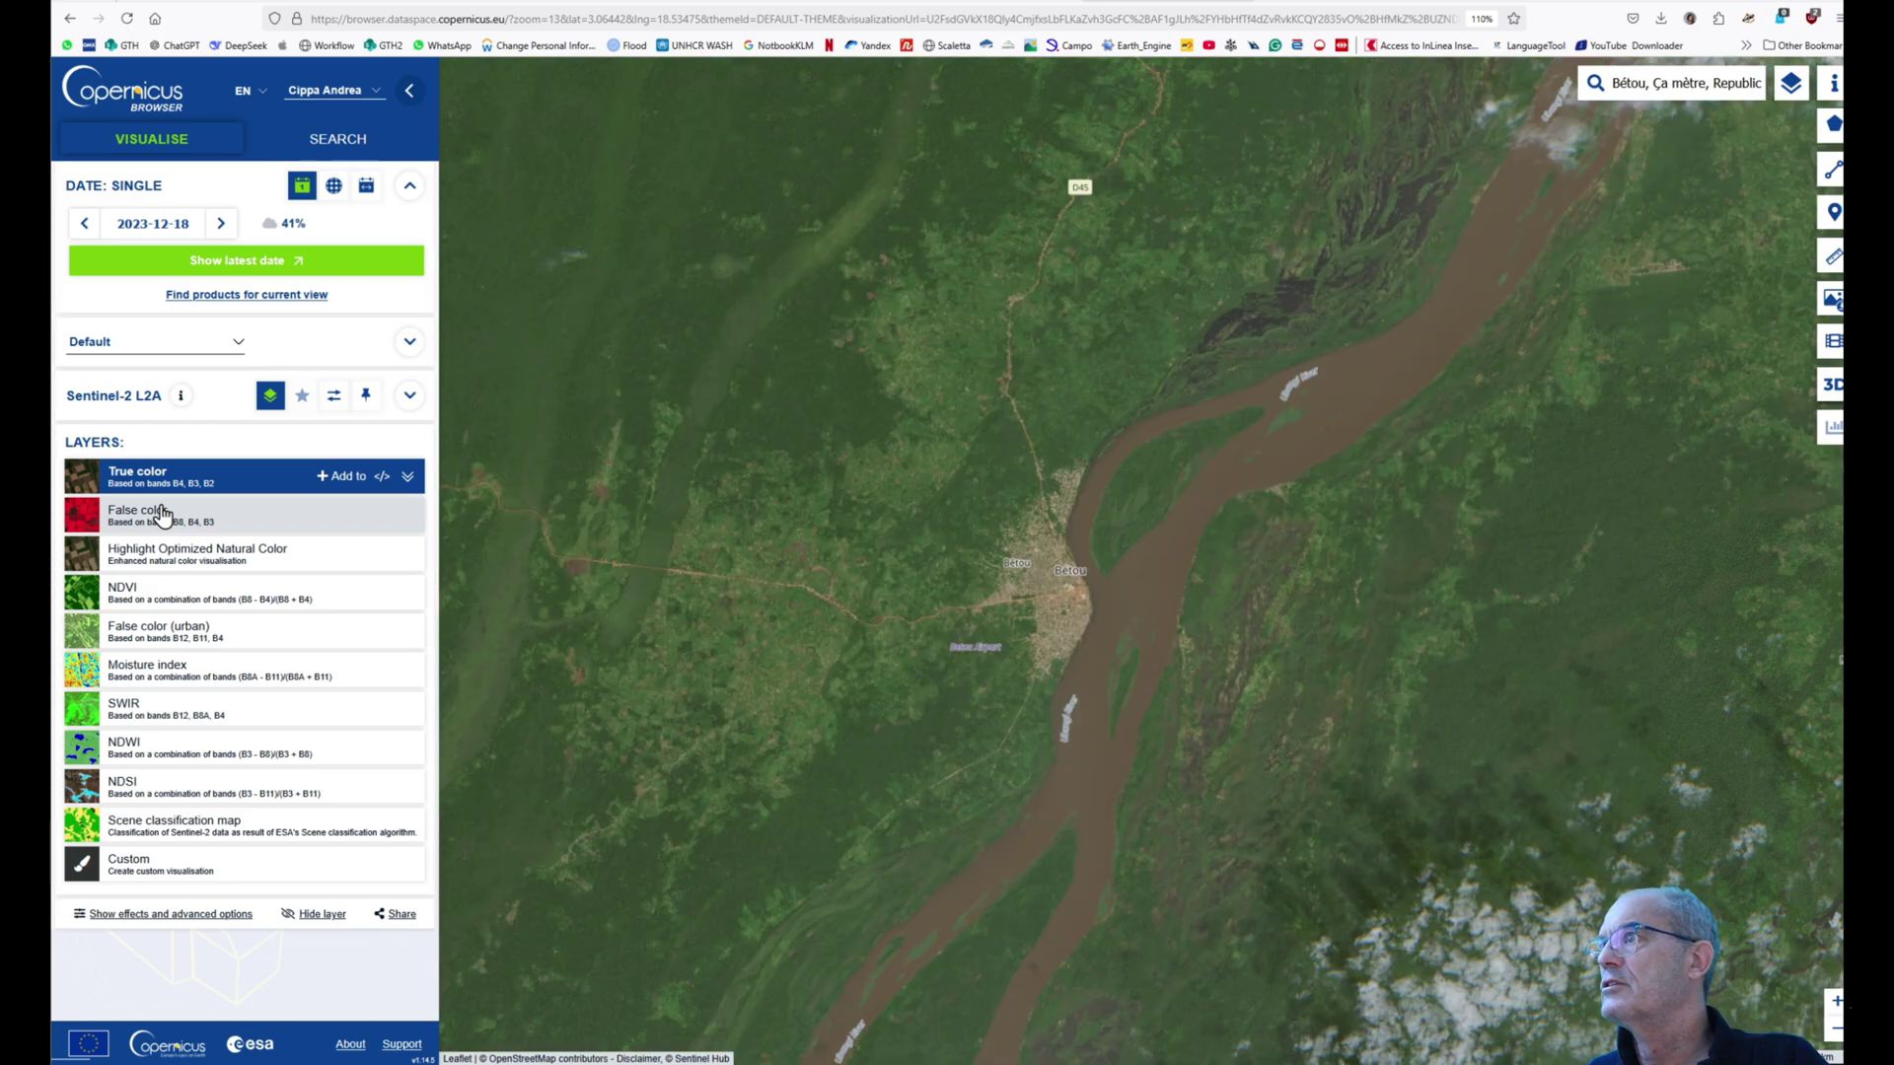
- View the 23 and 28 December 2023 images, then switch the calendar year to 2024
left_click(153, 223)
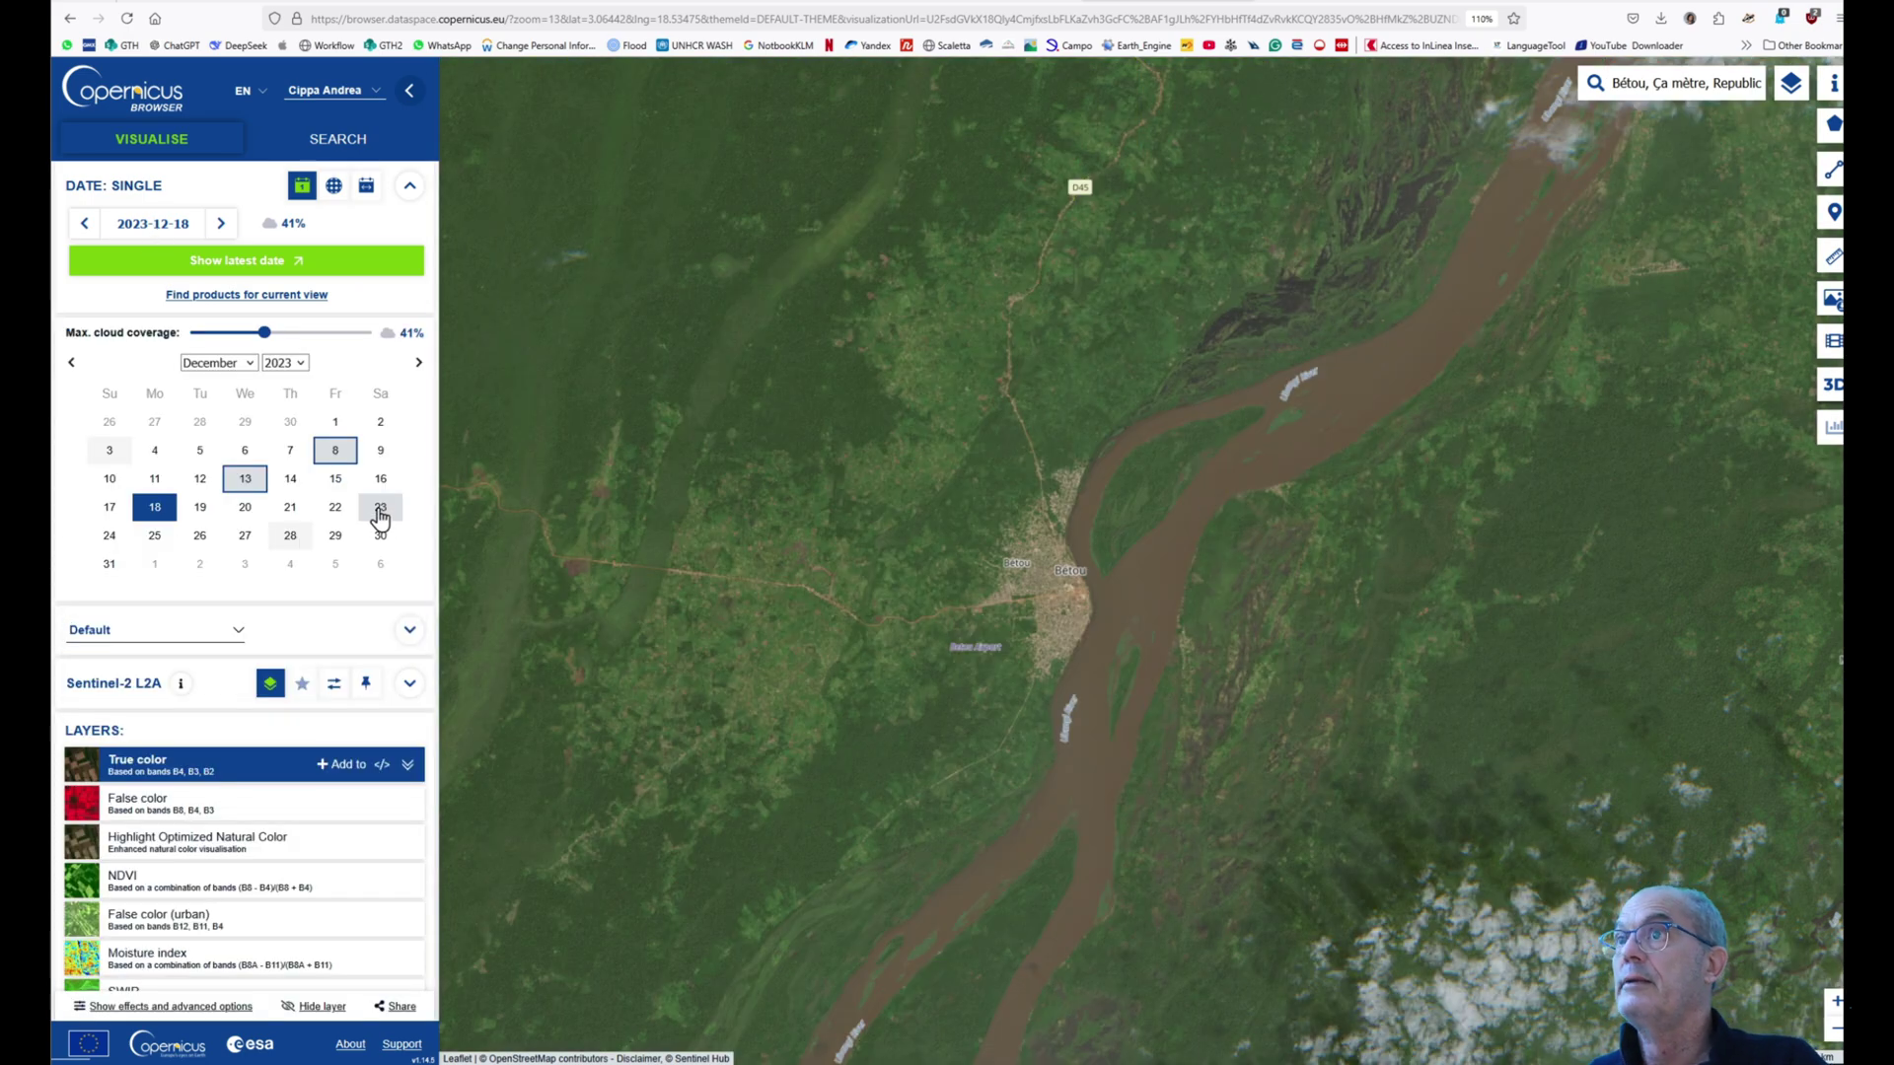
left_click(380, 509)
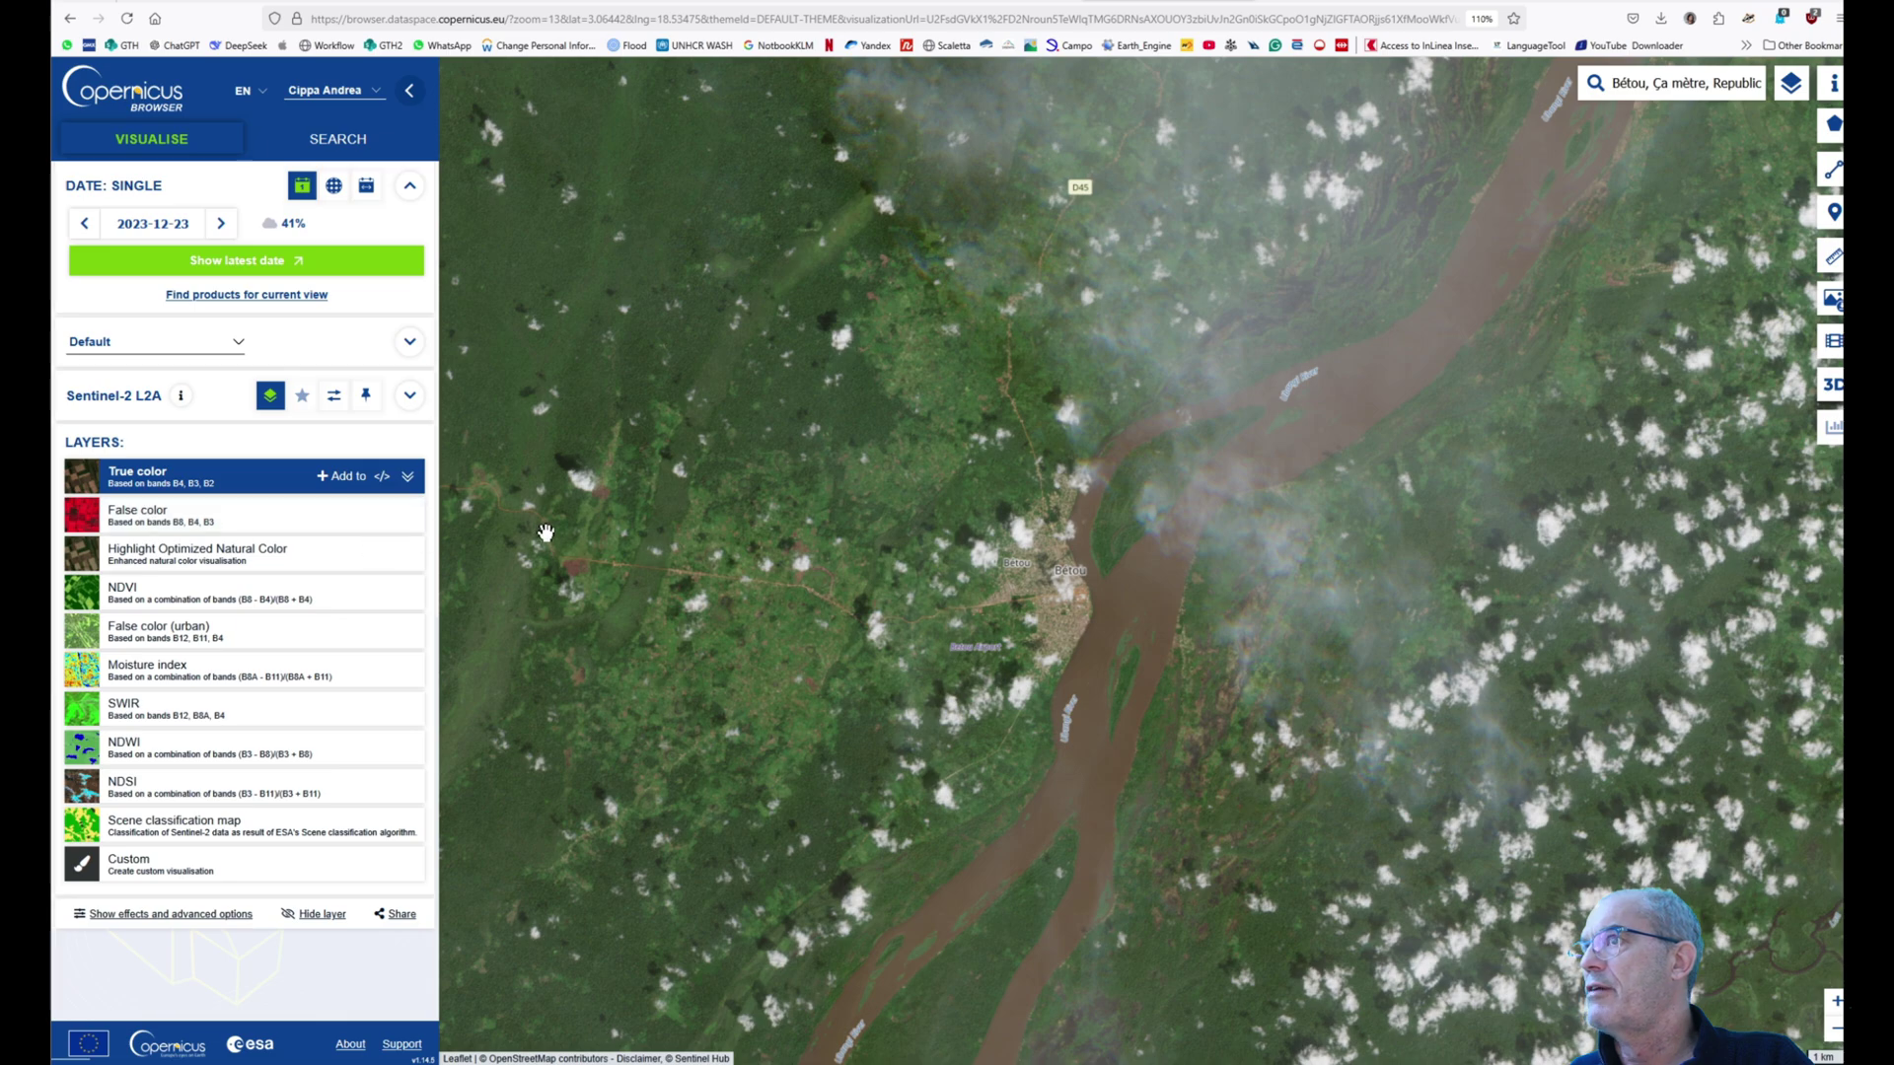
left_click(168, 223)
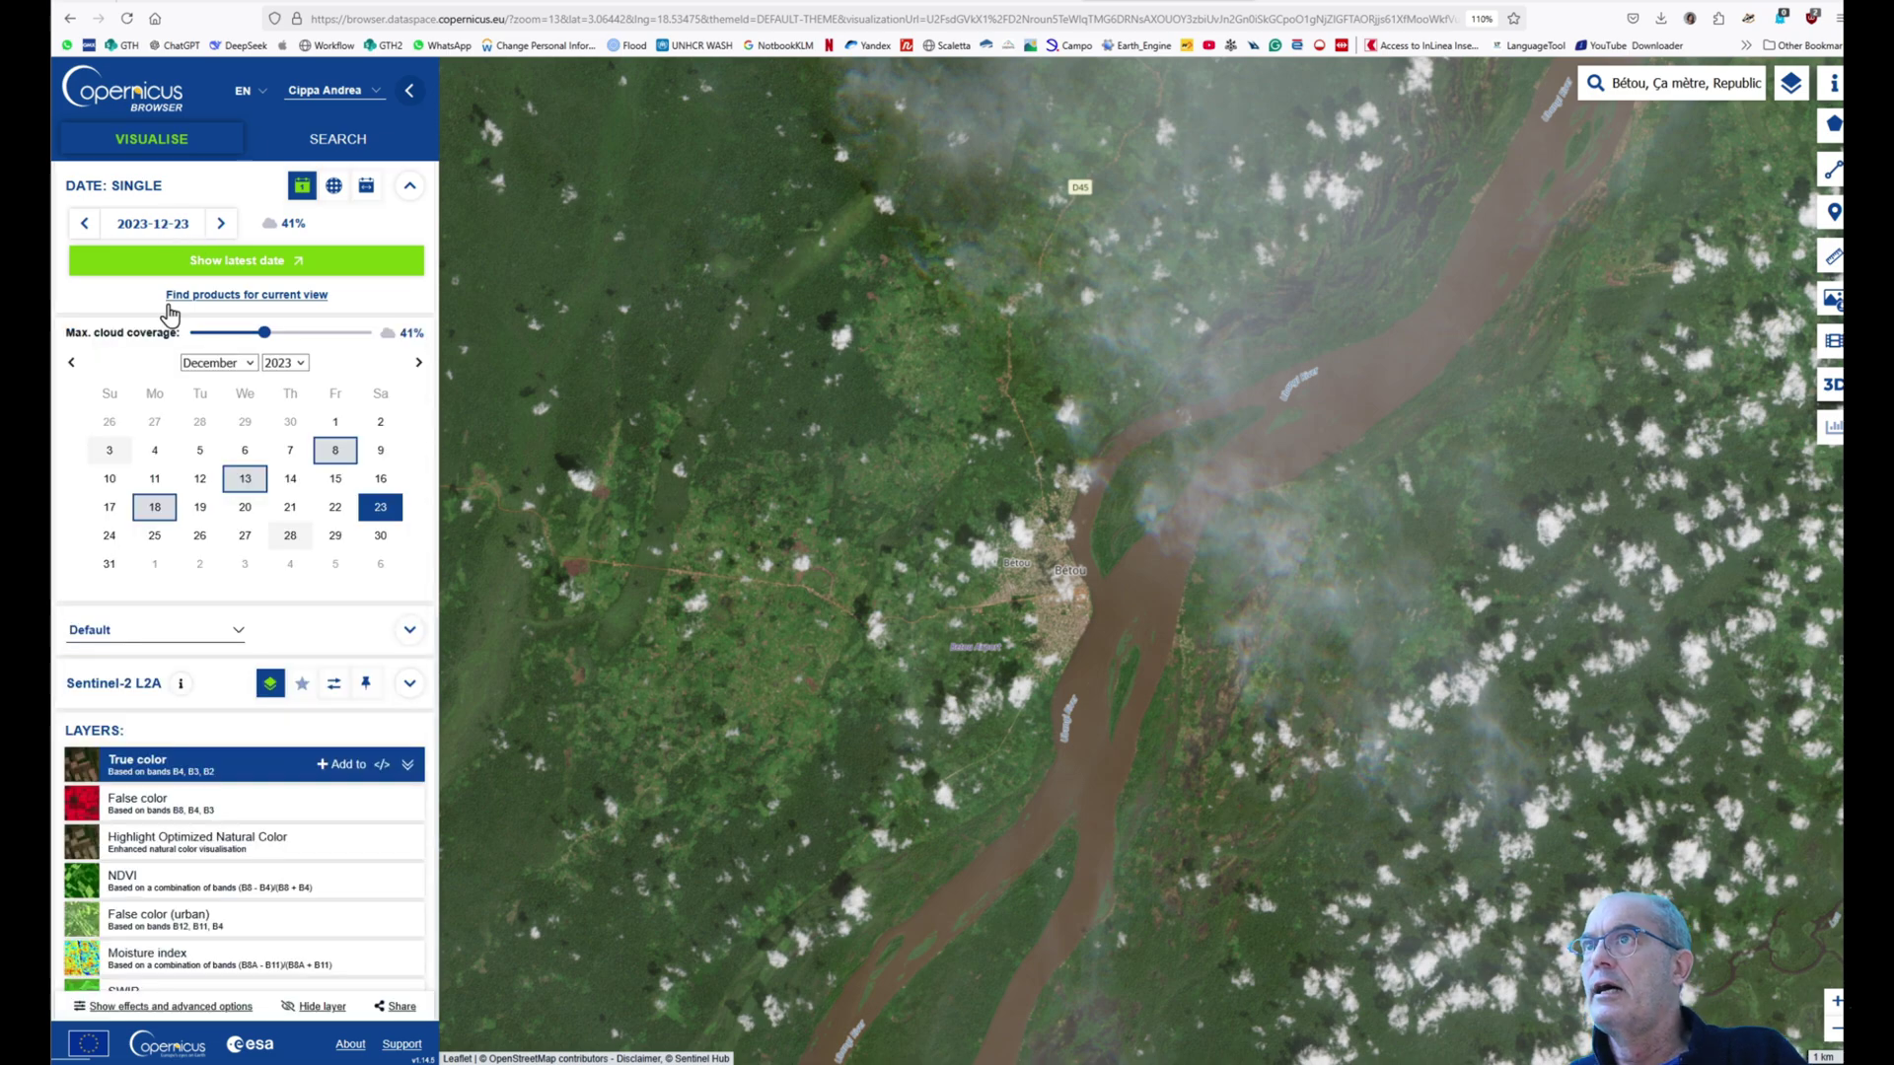
left_click(290, 536)
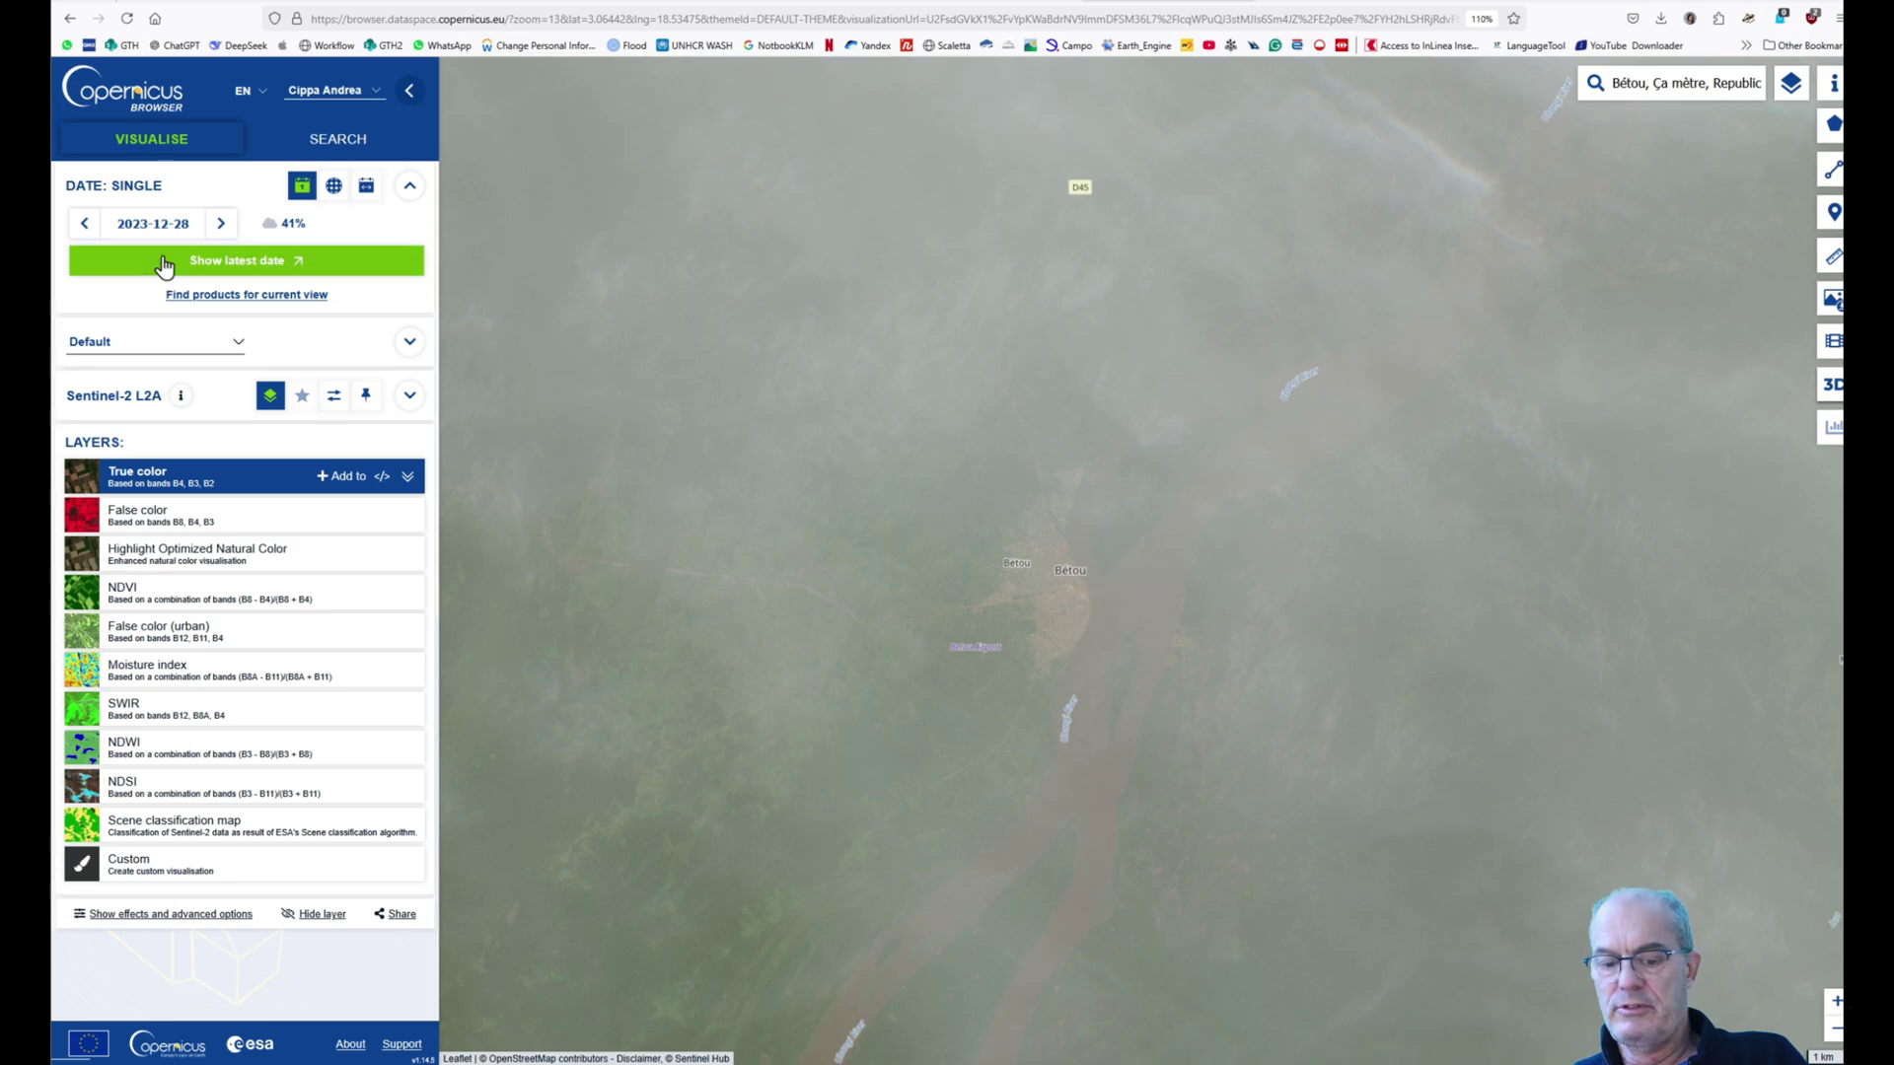
left_click(158, 224)
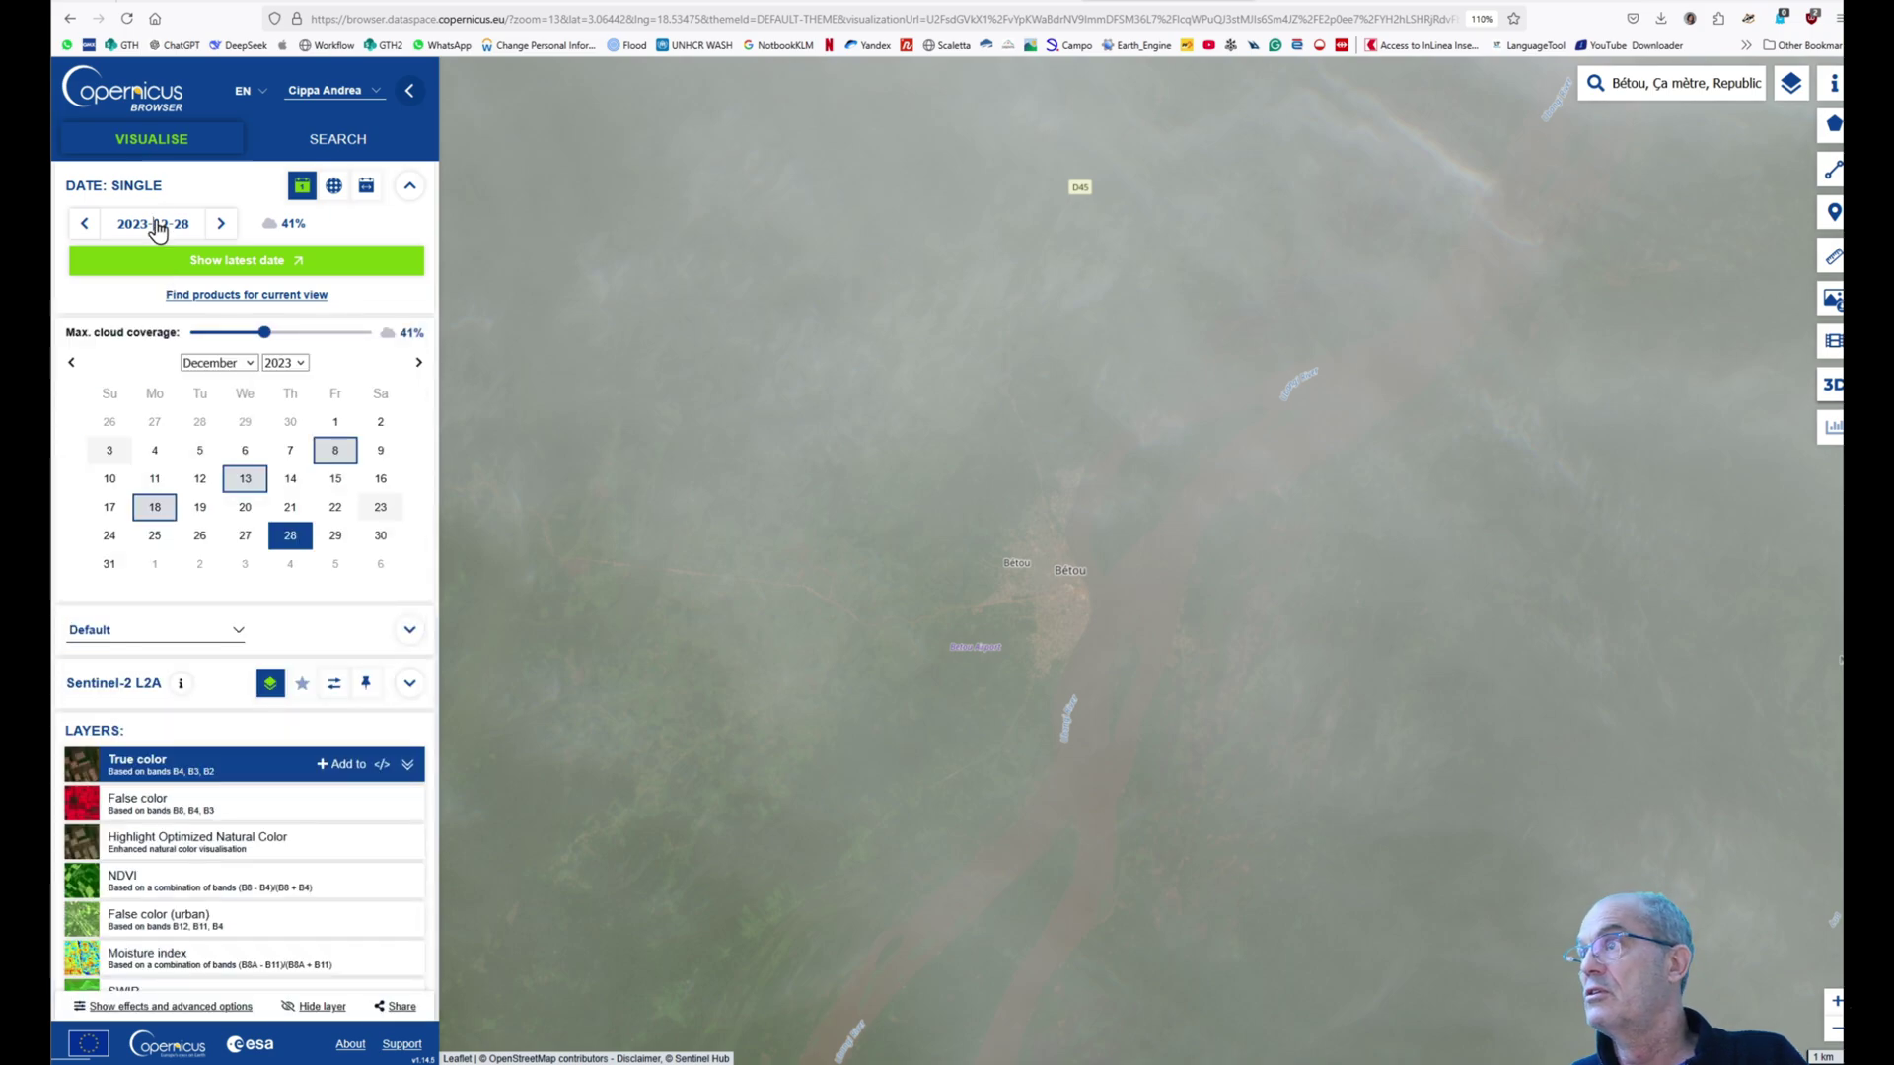
left_click(286, 363)
- Set the calendar to January 2024 and view Bétou on 2, then 7 January
left_click(209, 367)
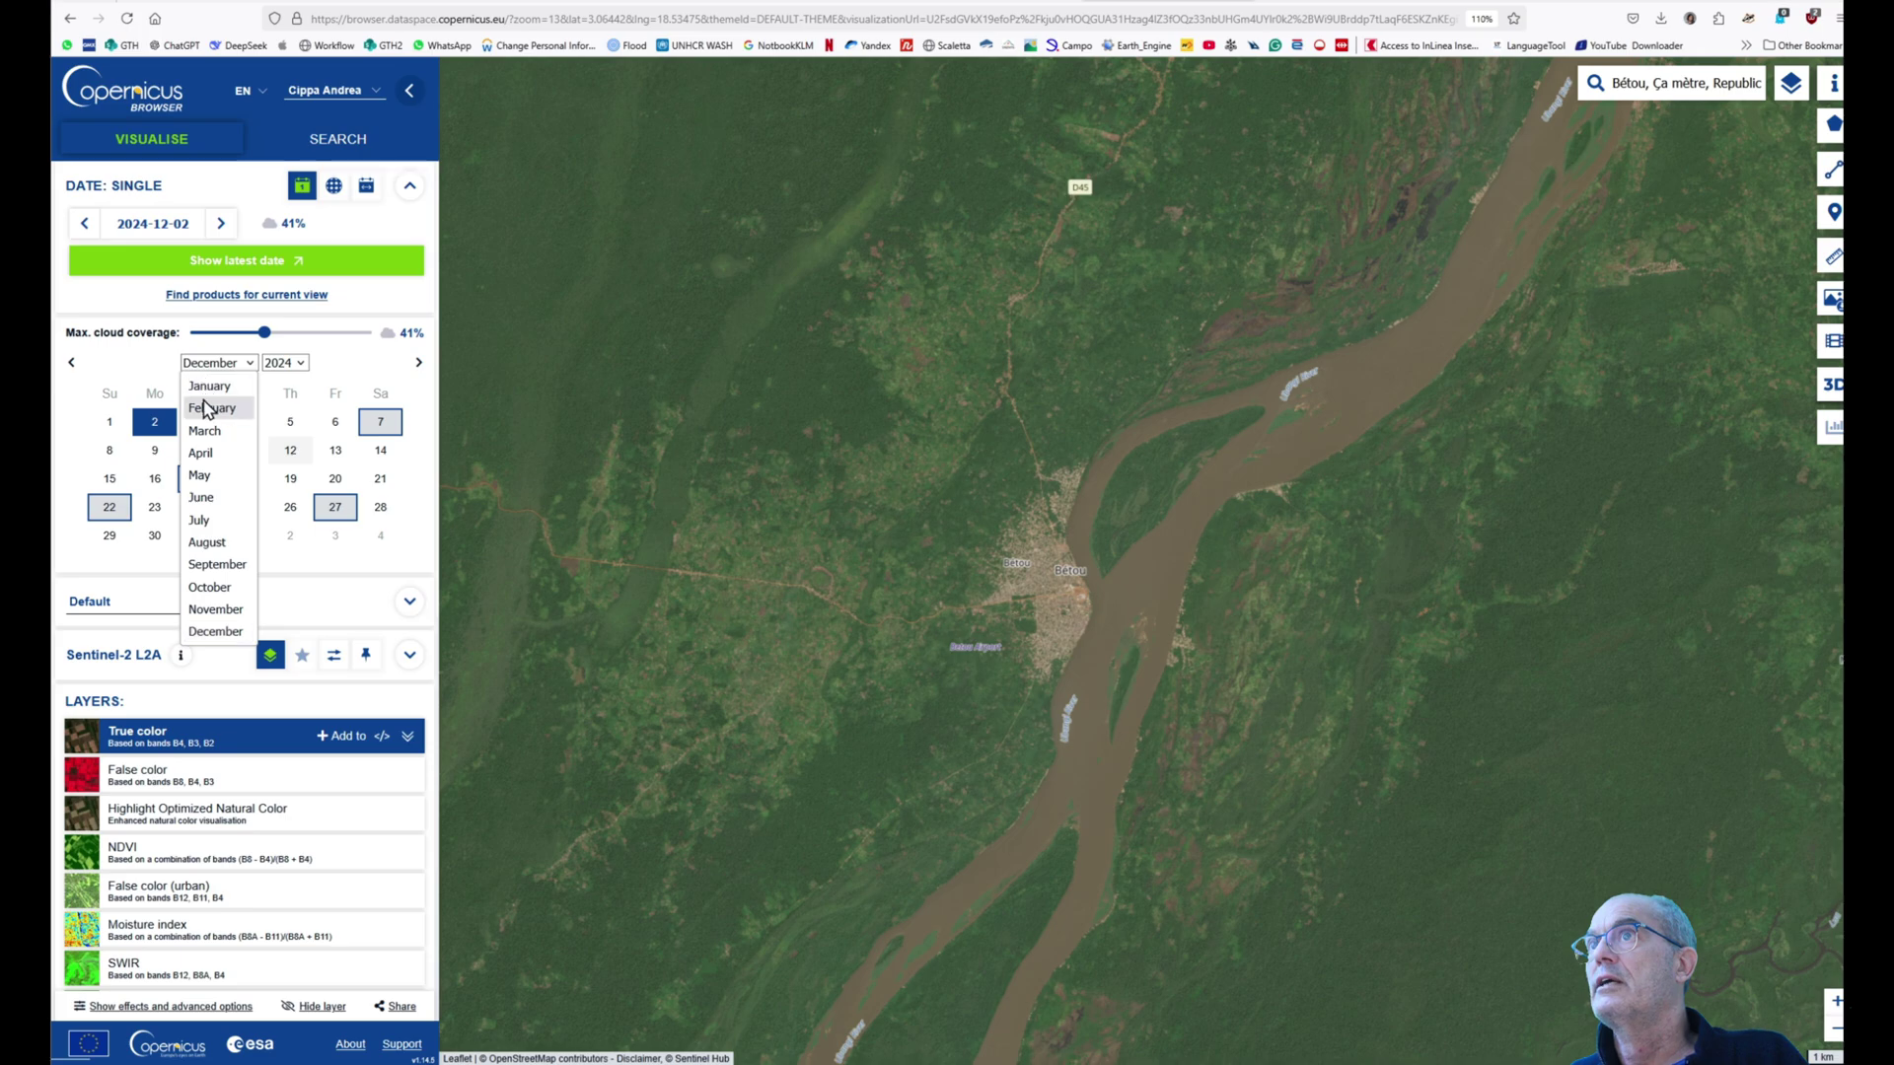
left_click(207, 386)
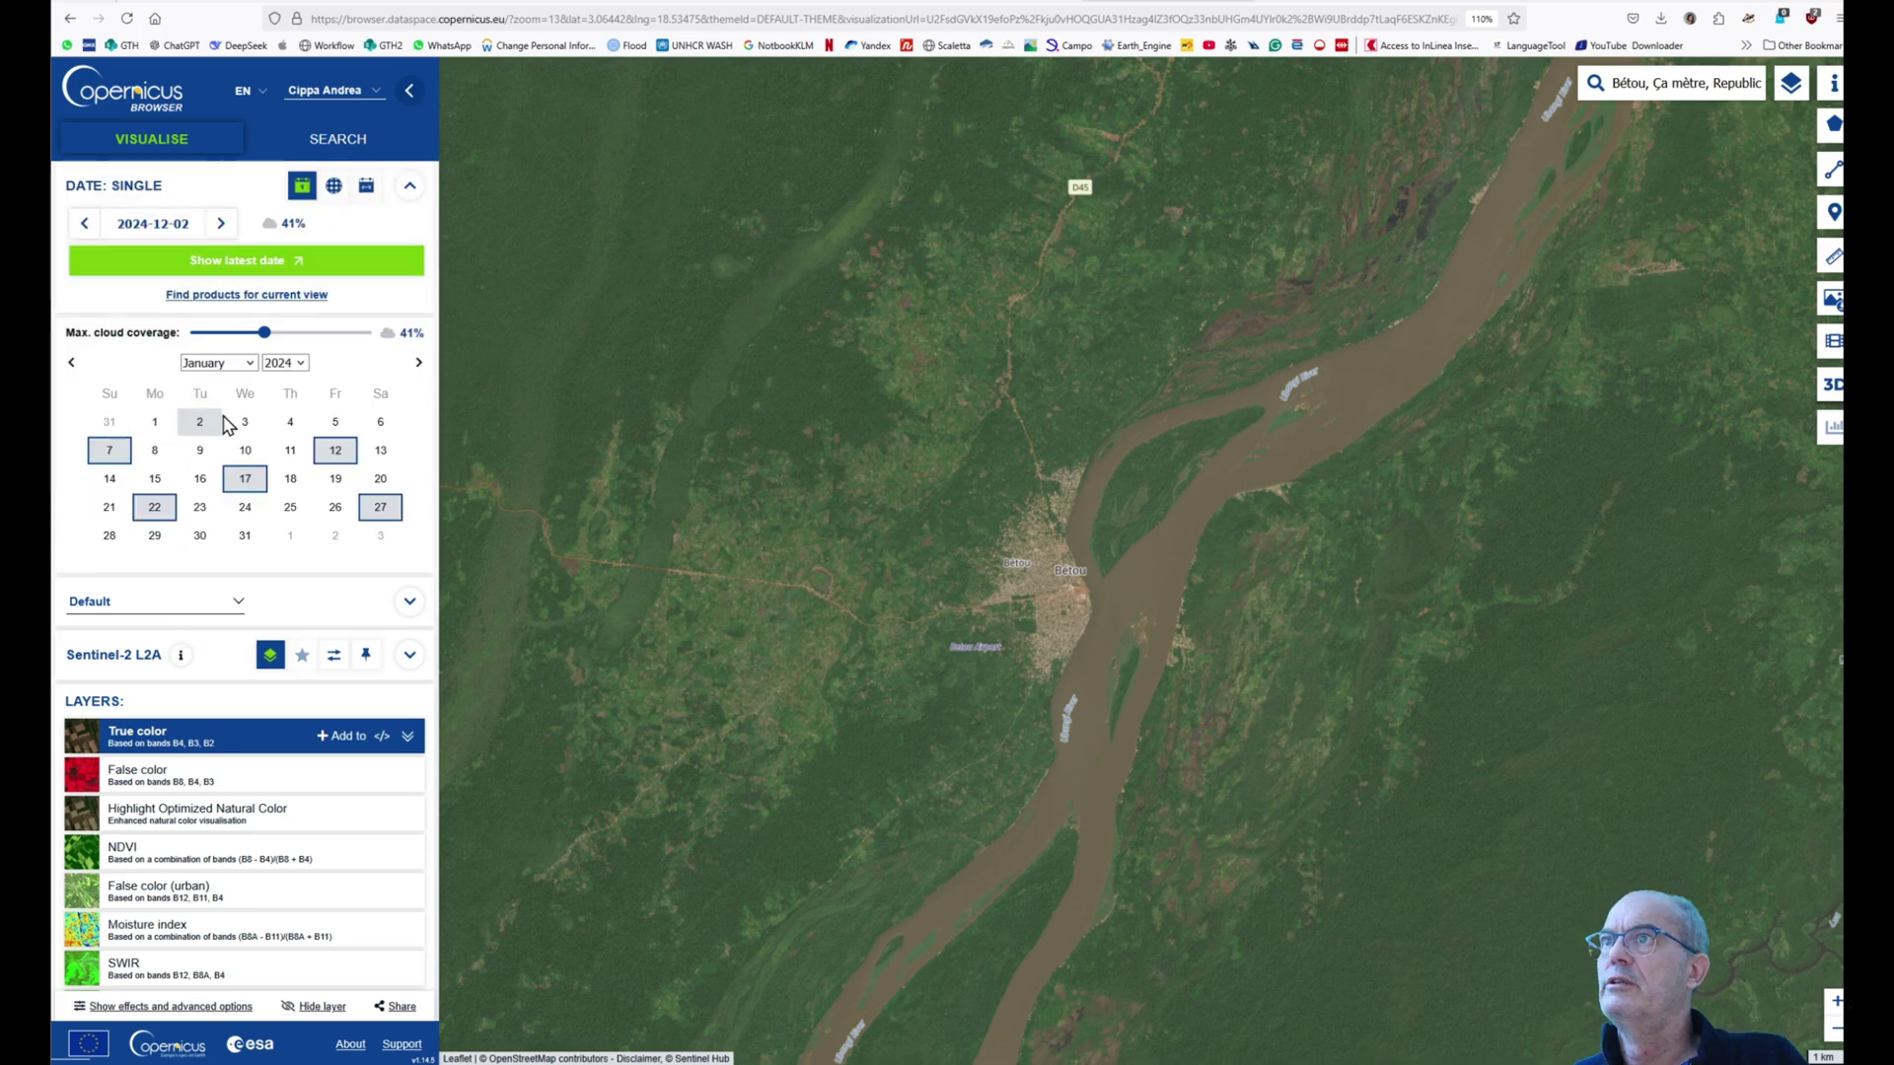
left_click(198, 423)
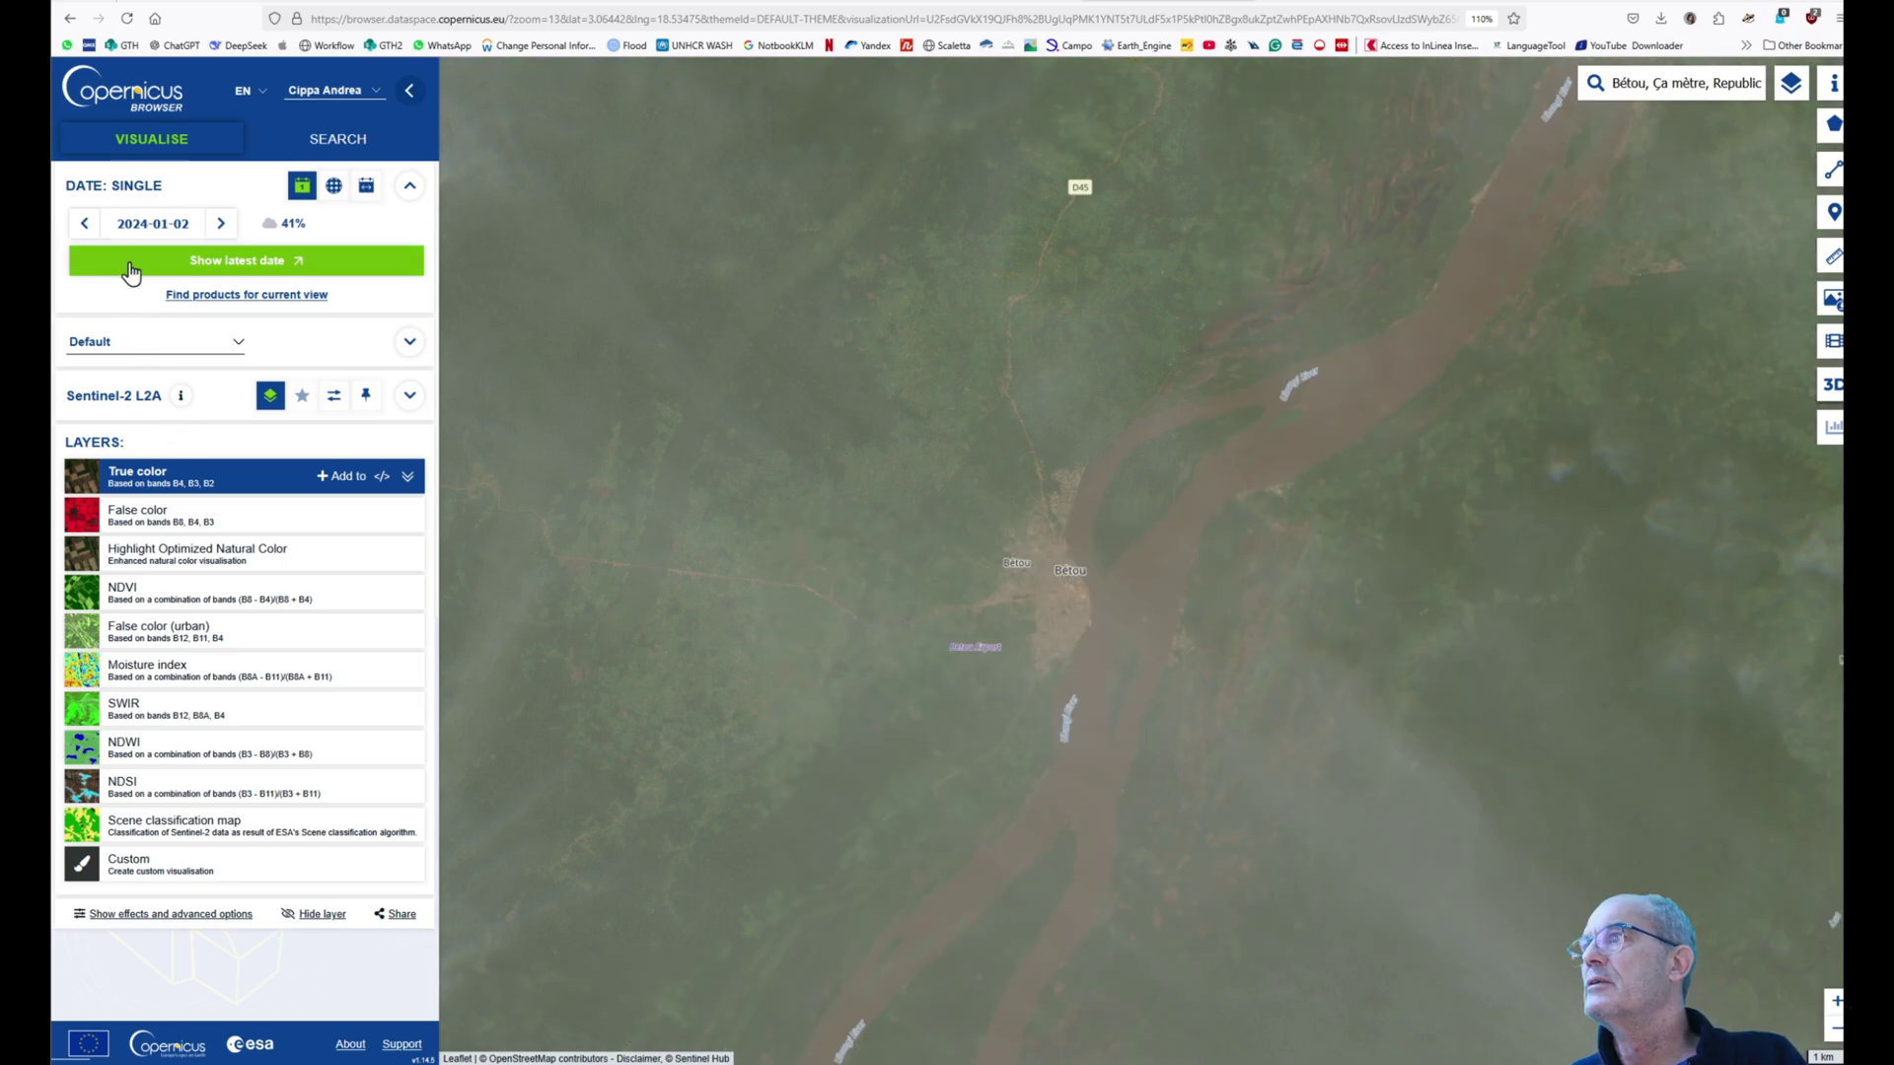
left_click(141, 227)
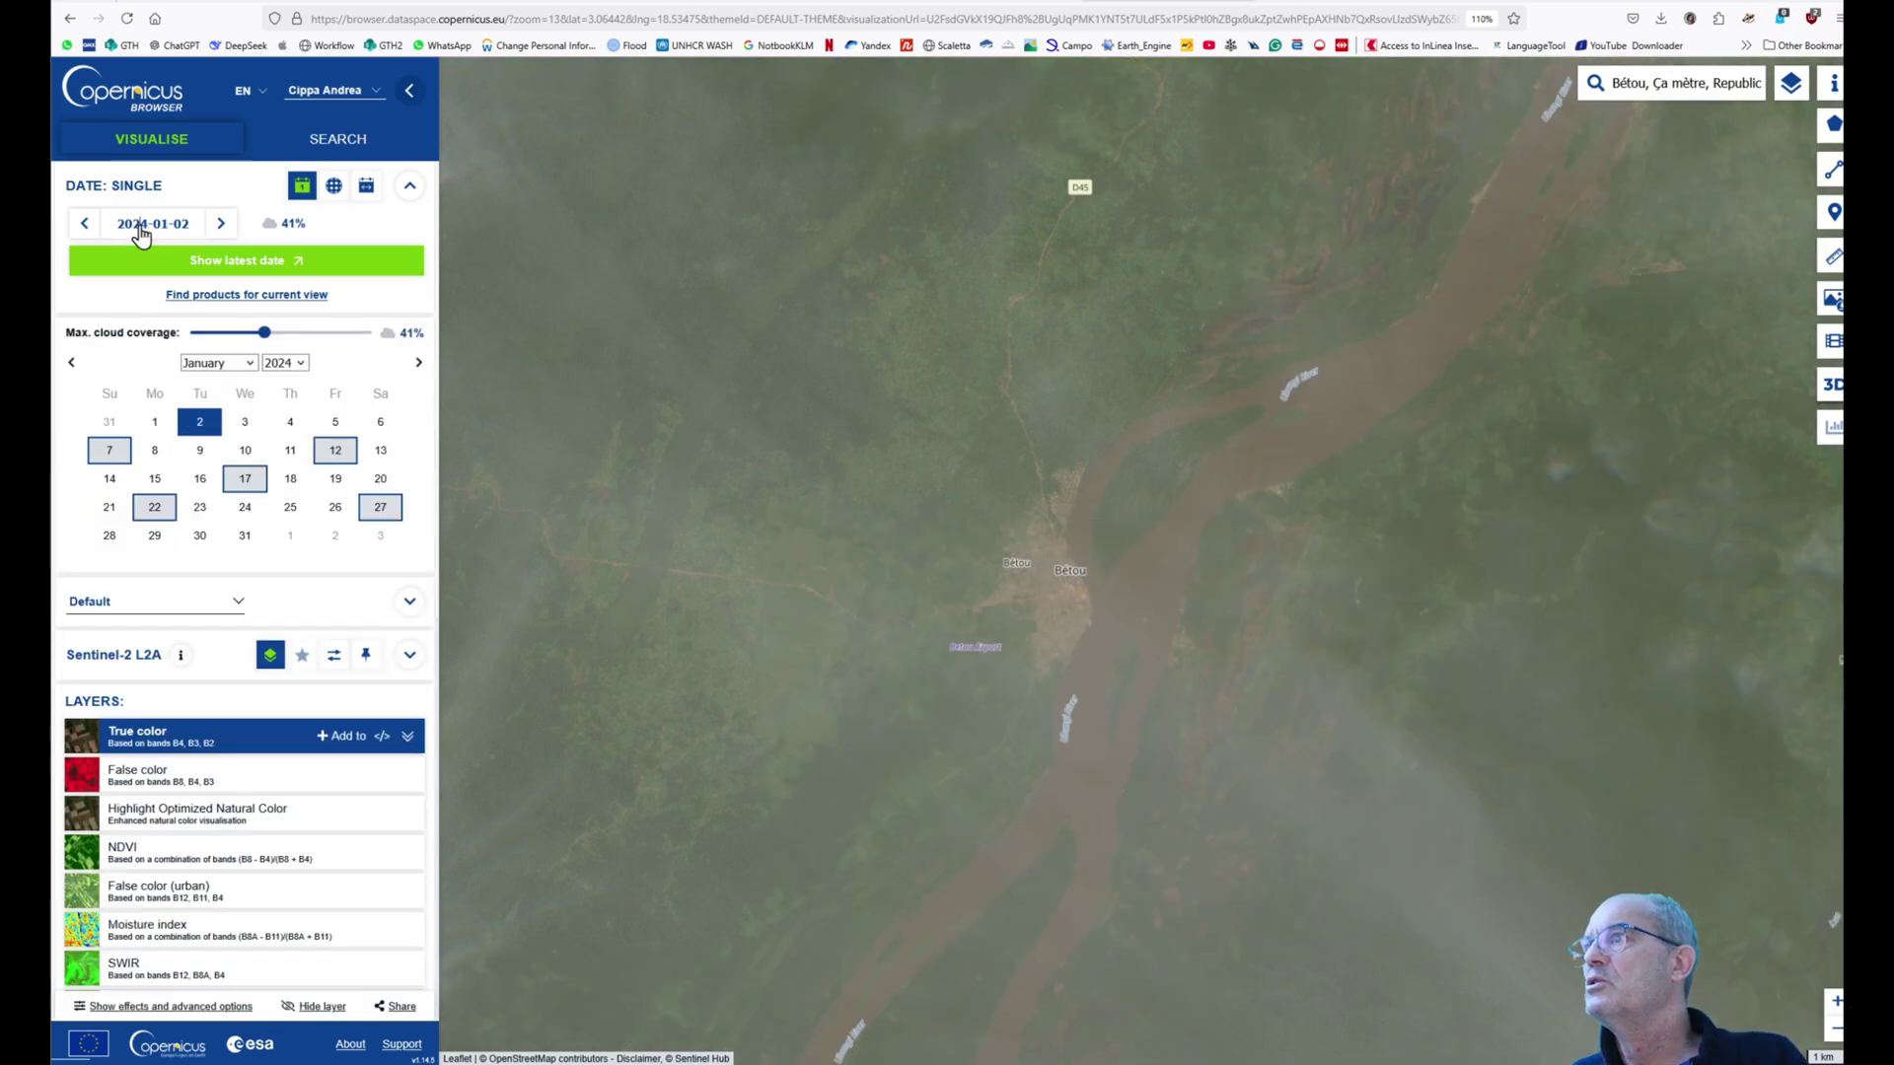
left_click(107, 451)
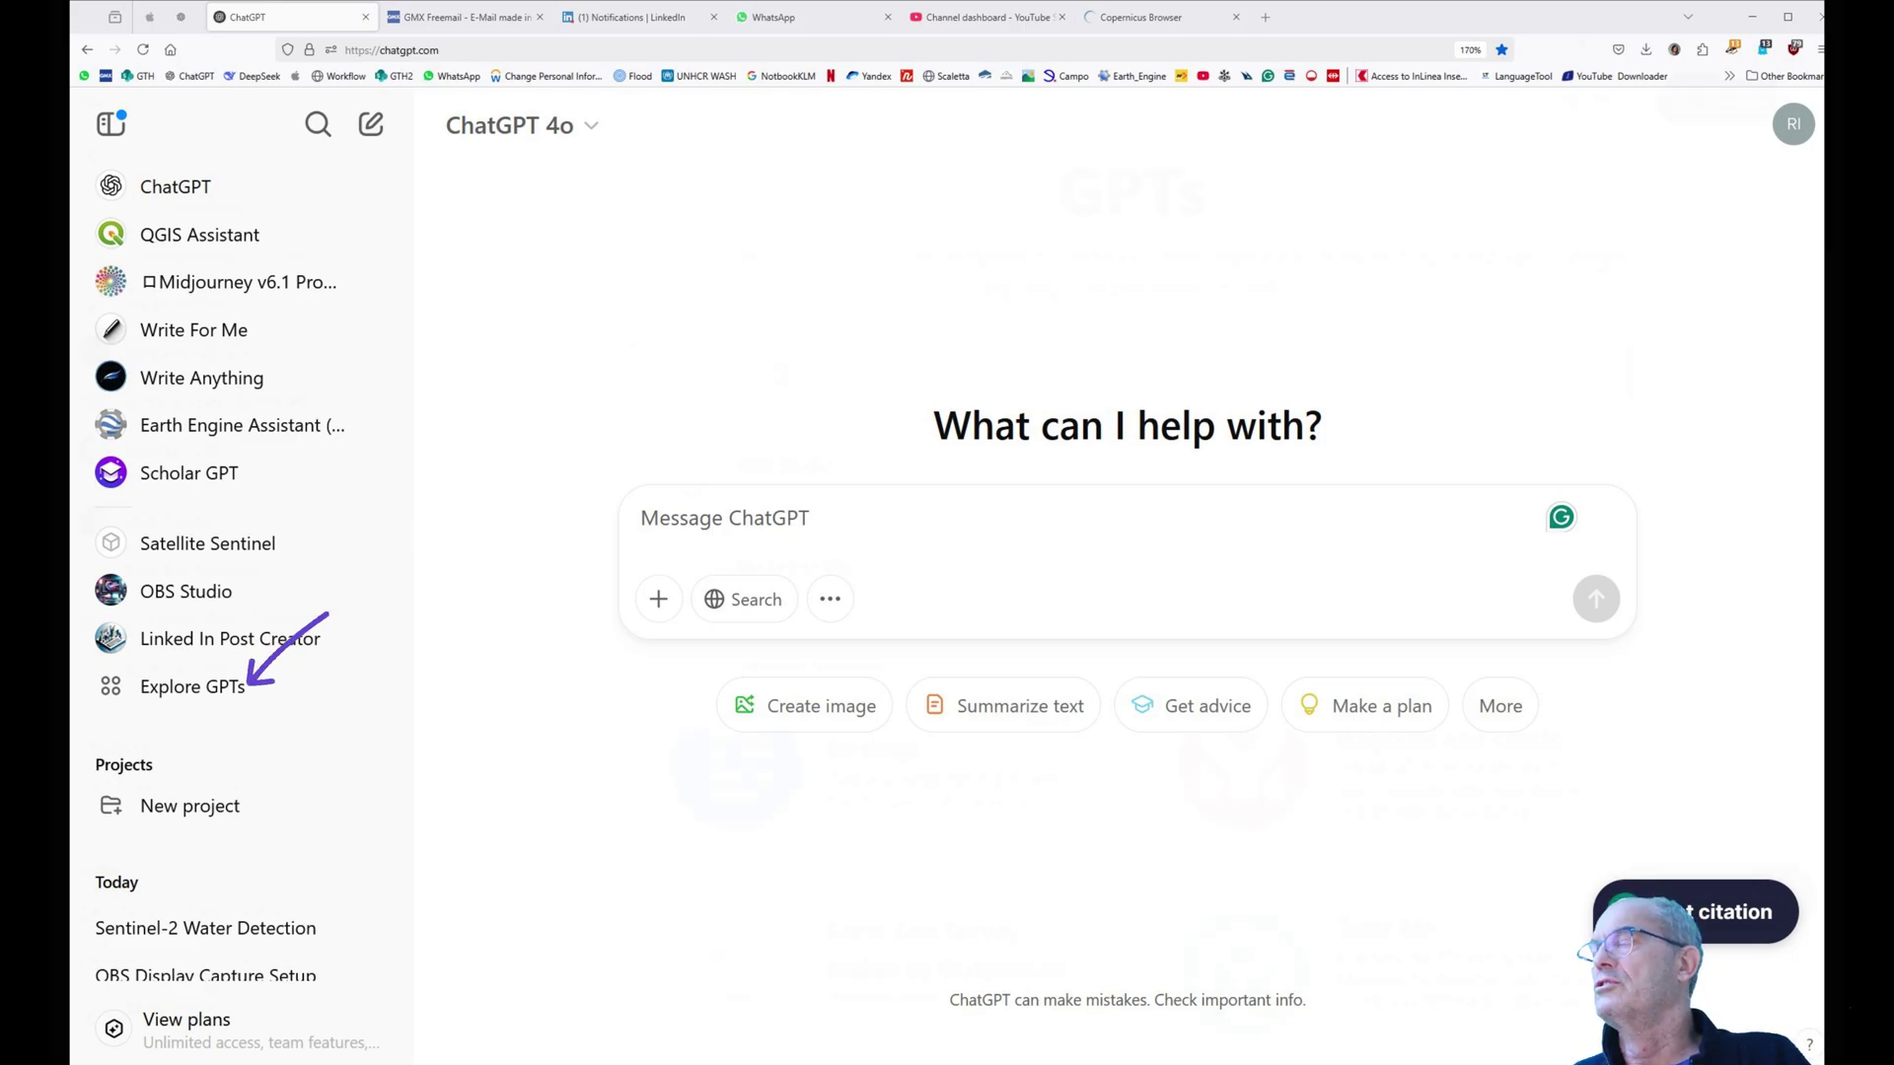
- Find the Satellite Sentinel GPT by searching 'sentinel satellite' and start a chat with it
type("sentin")
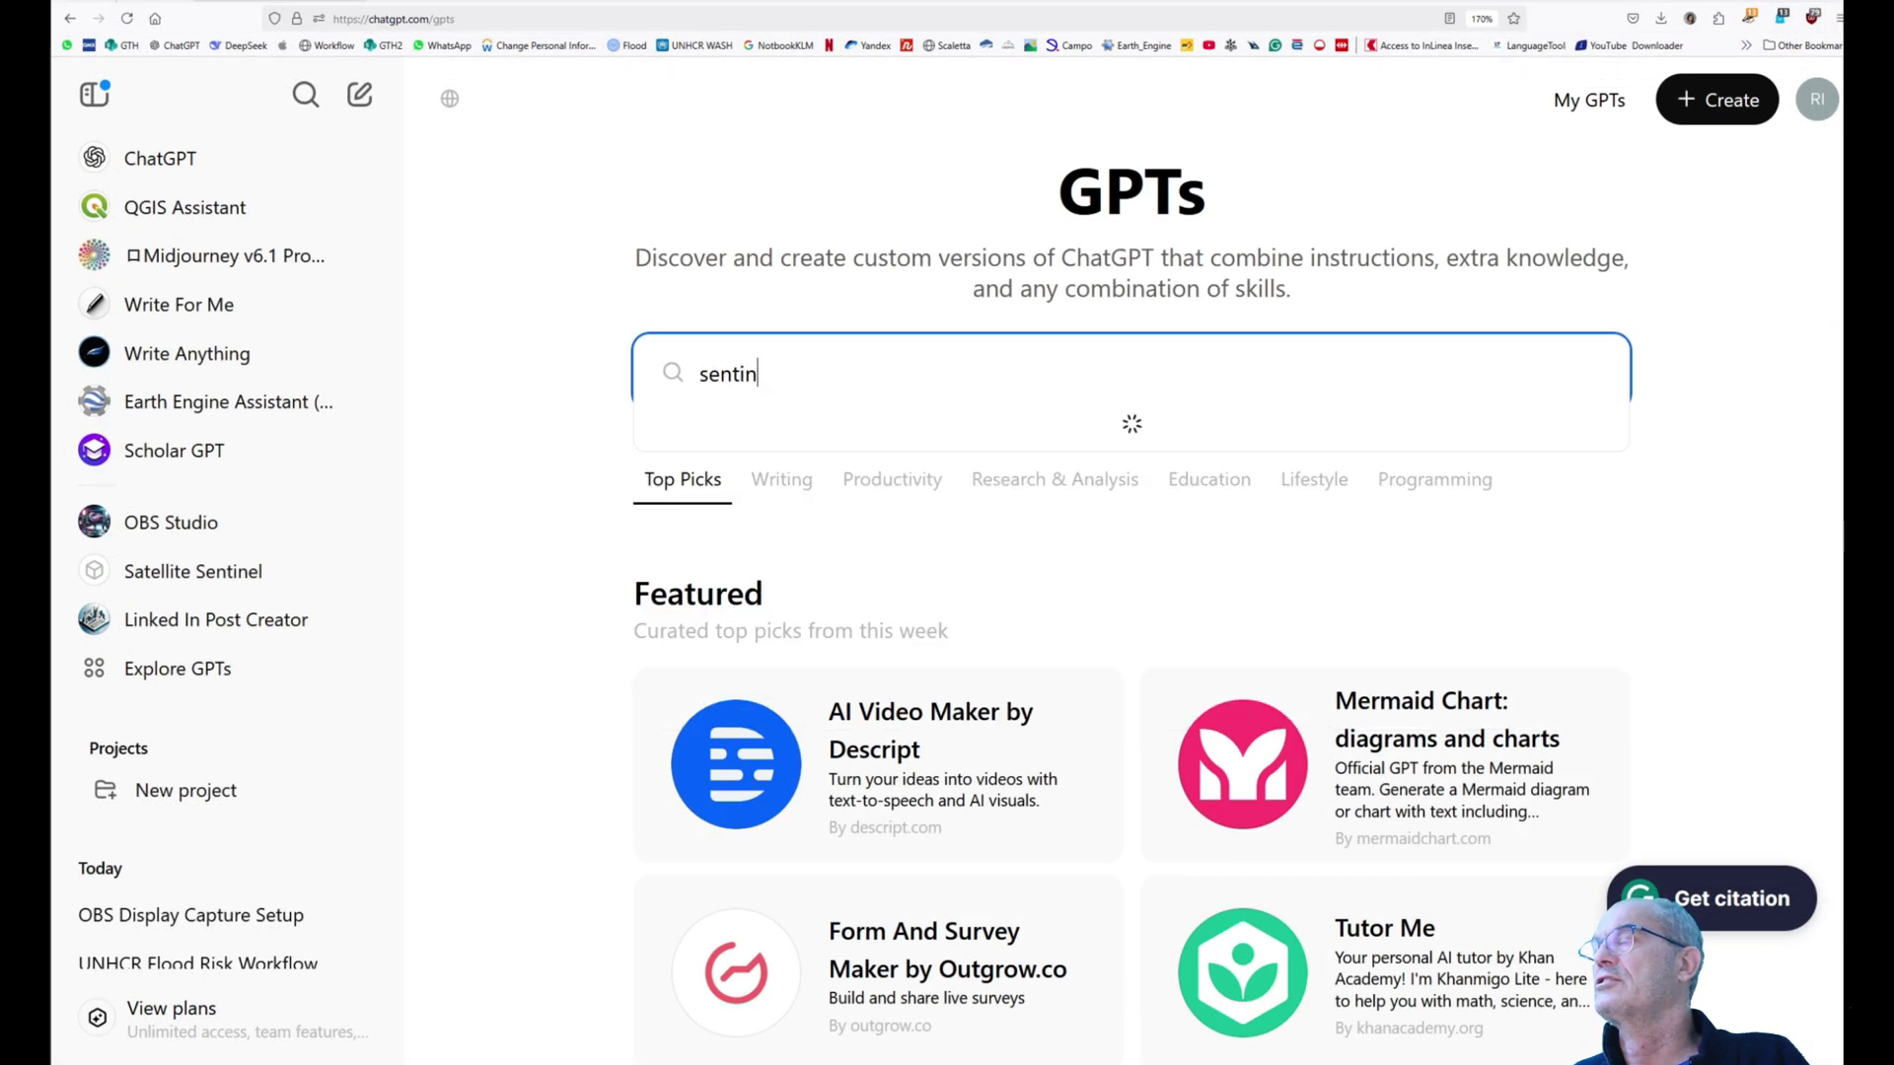
type("el satellite")
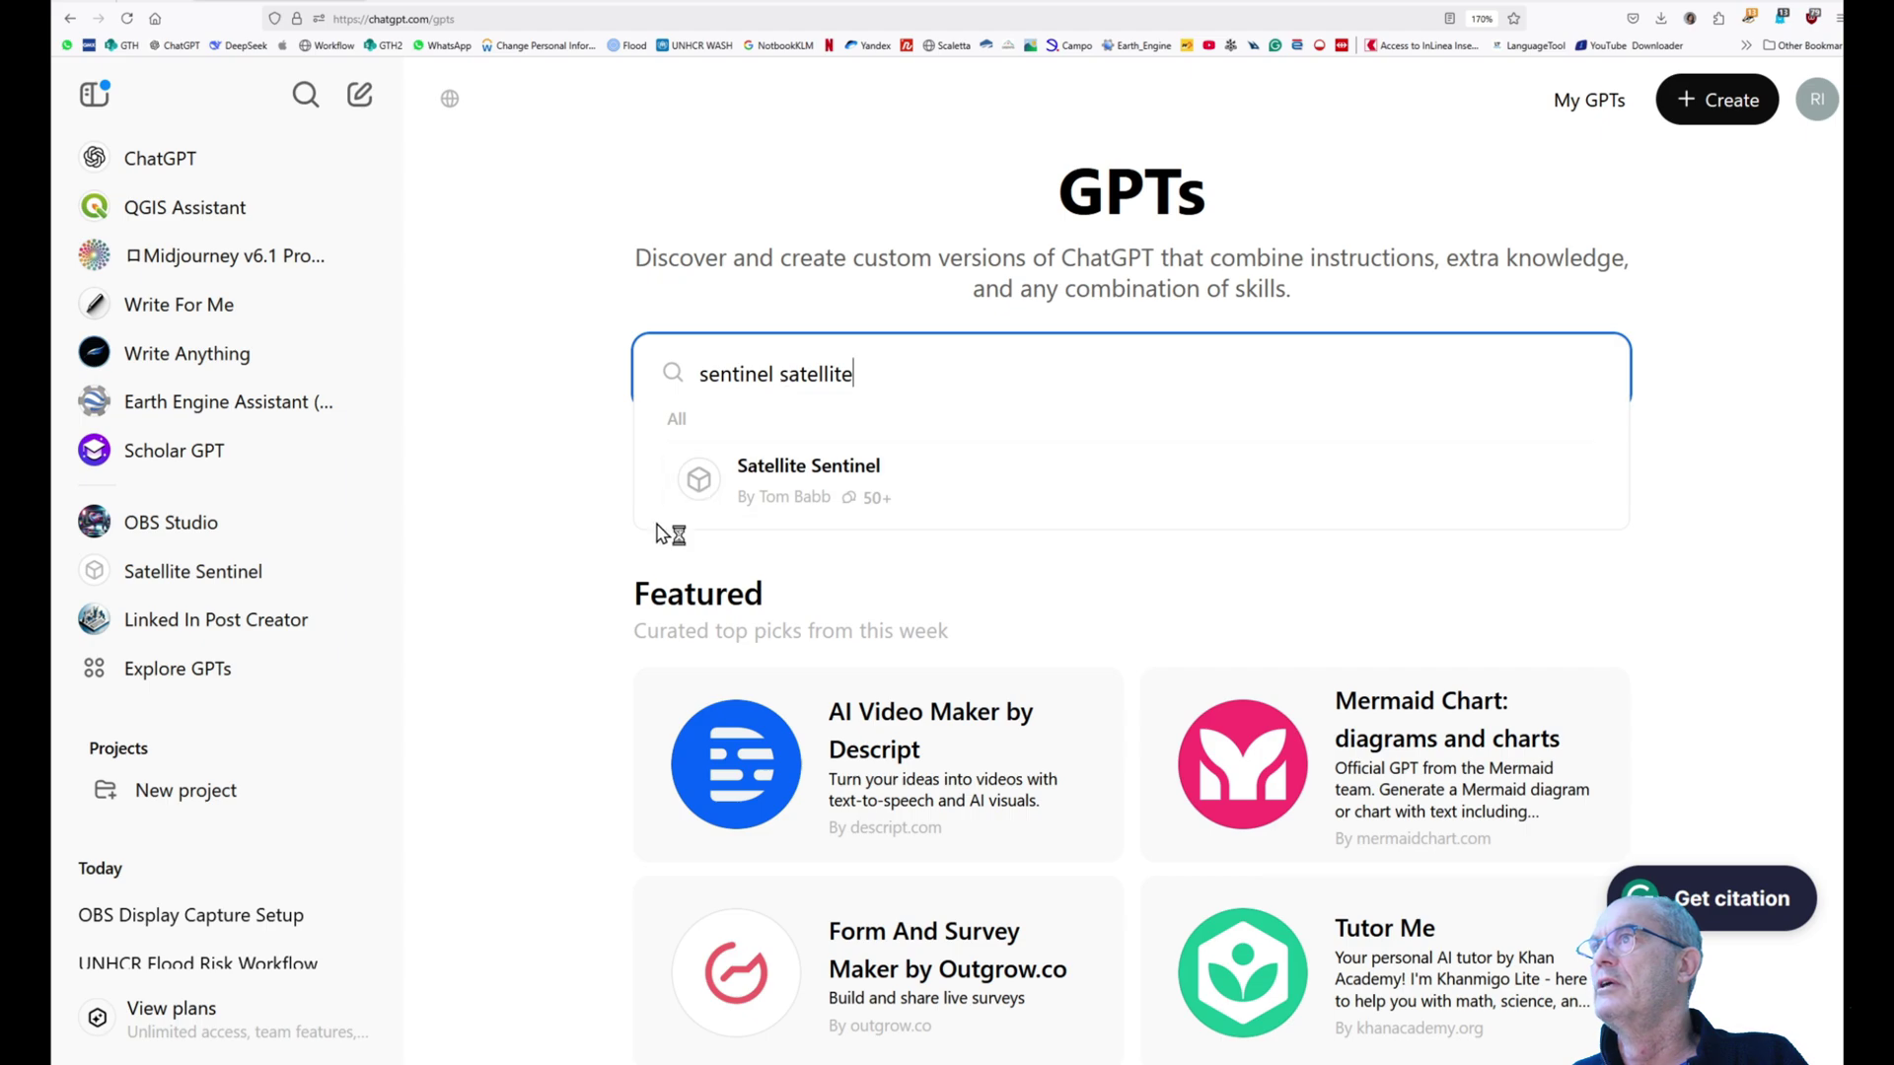
left_click(757, 480)
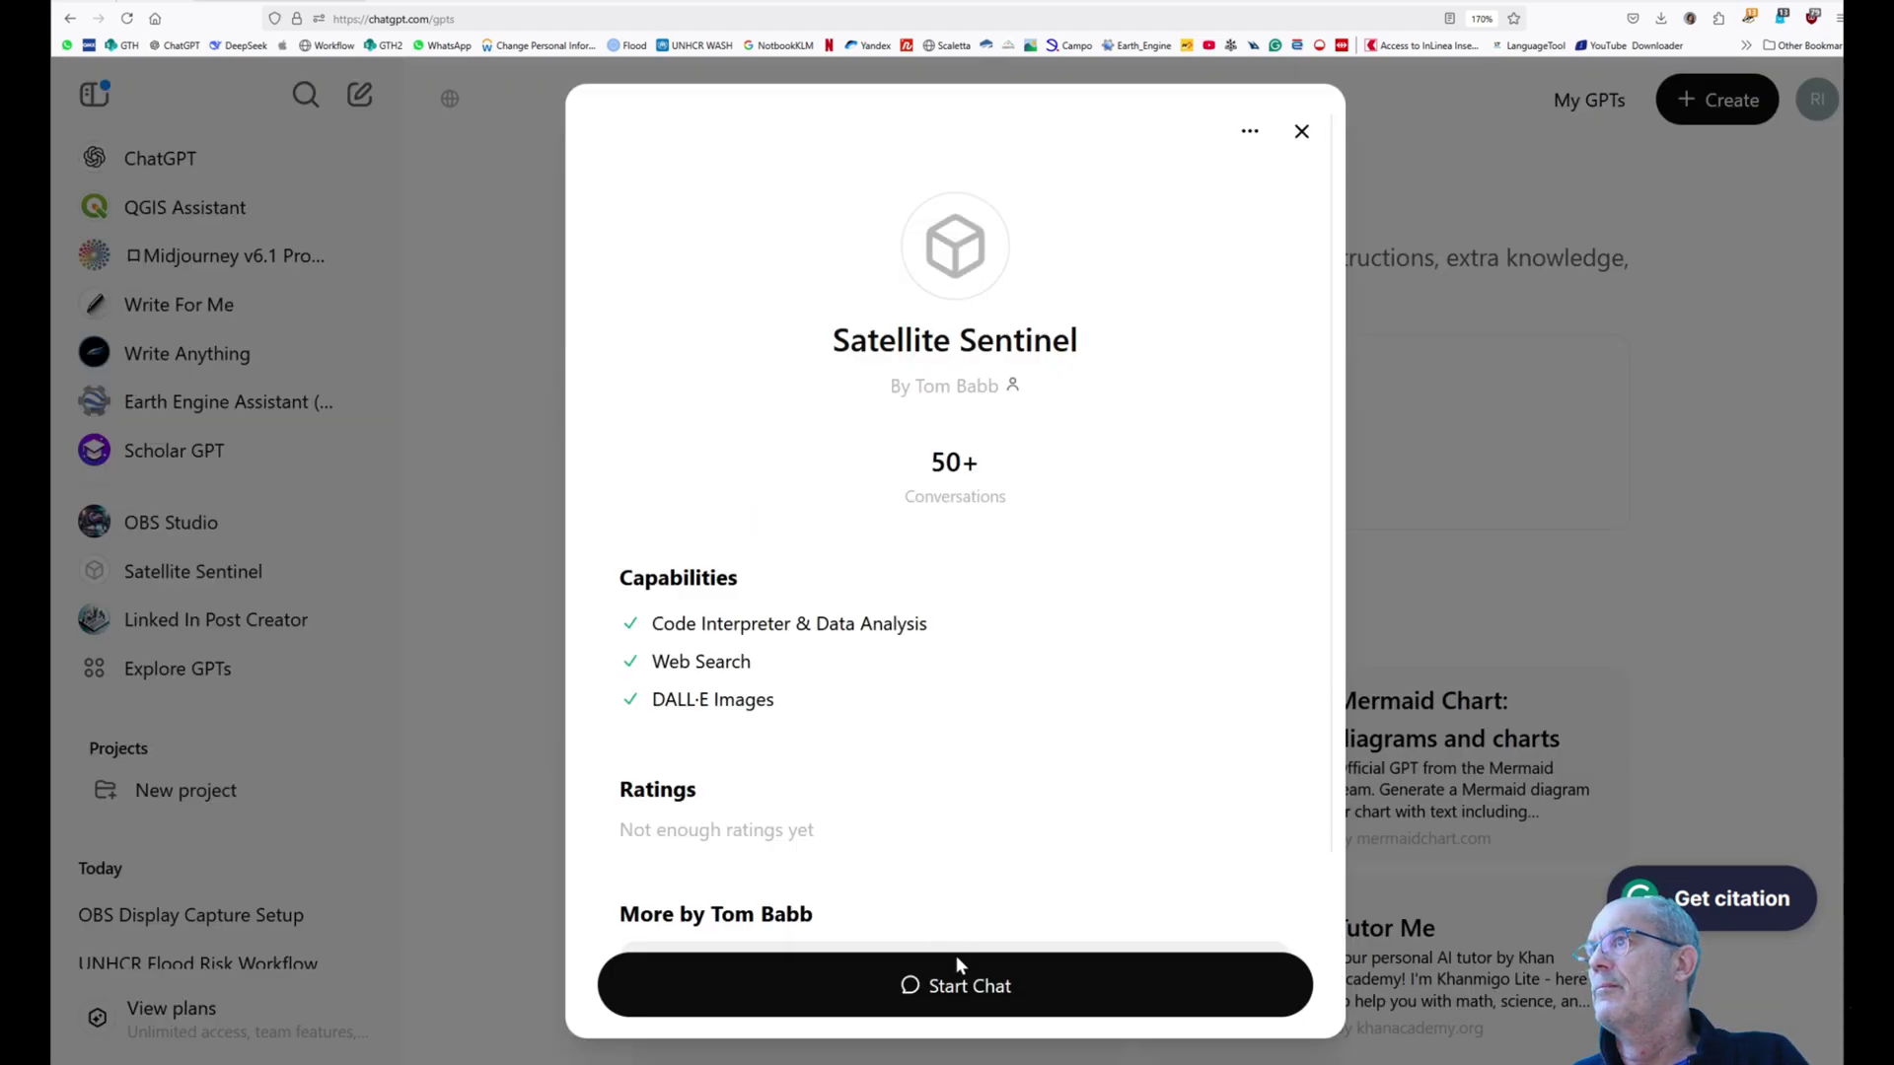
left_click(963, 983)
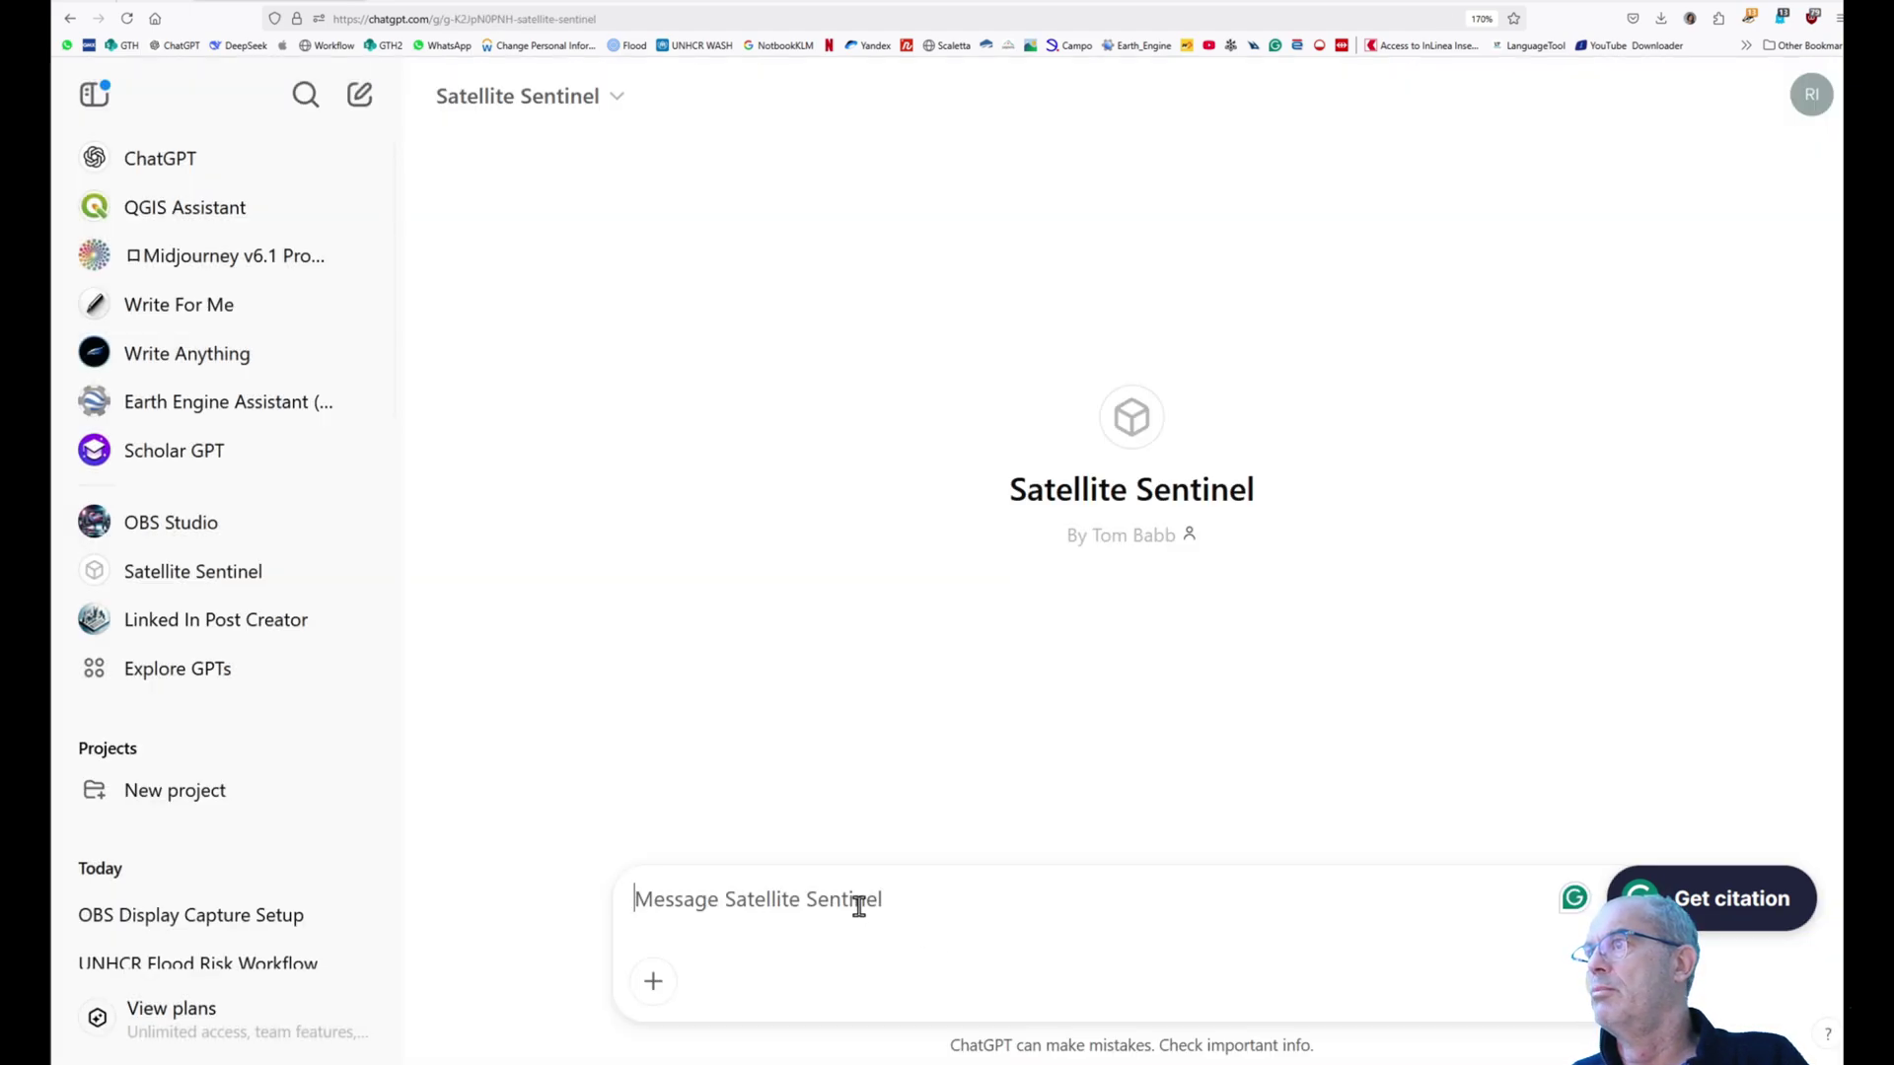
- Select the saved flood-detection prompt and its colour legend in Notepad, then return to the chat
key("alt+Tab")
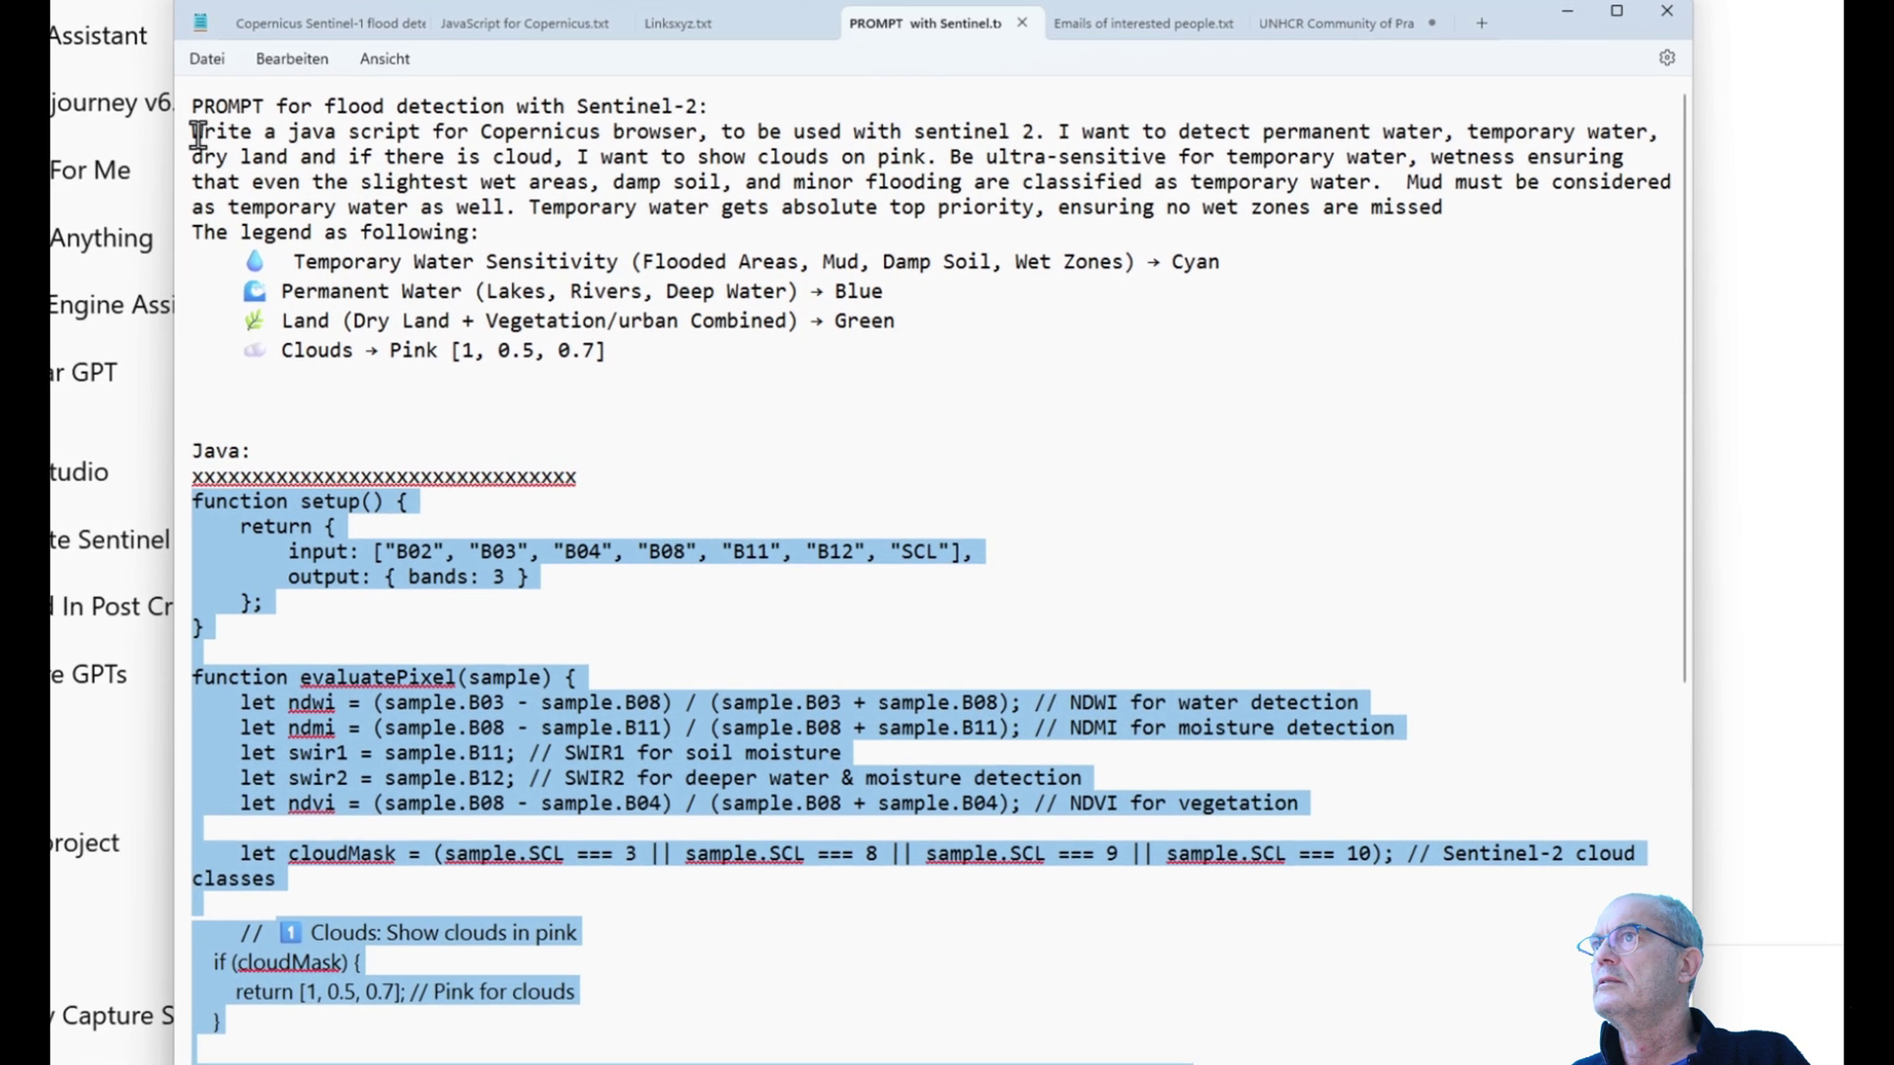
left_click_drag(197, 133, 803, 350)
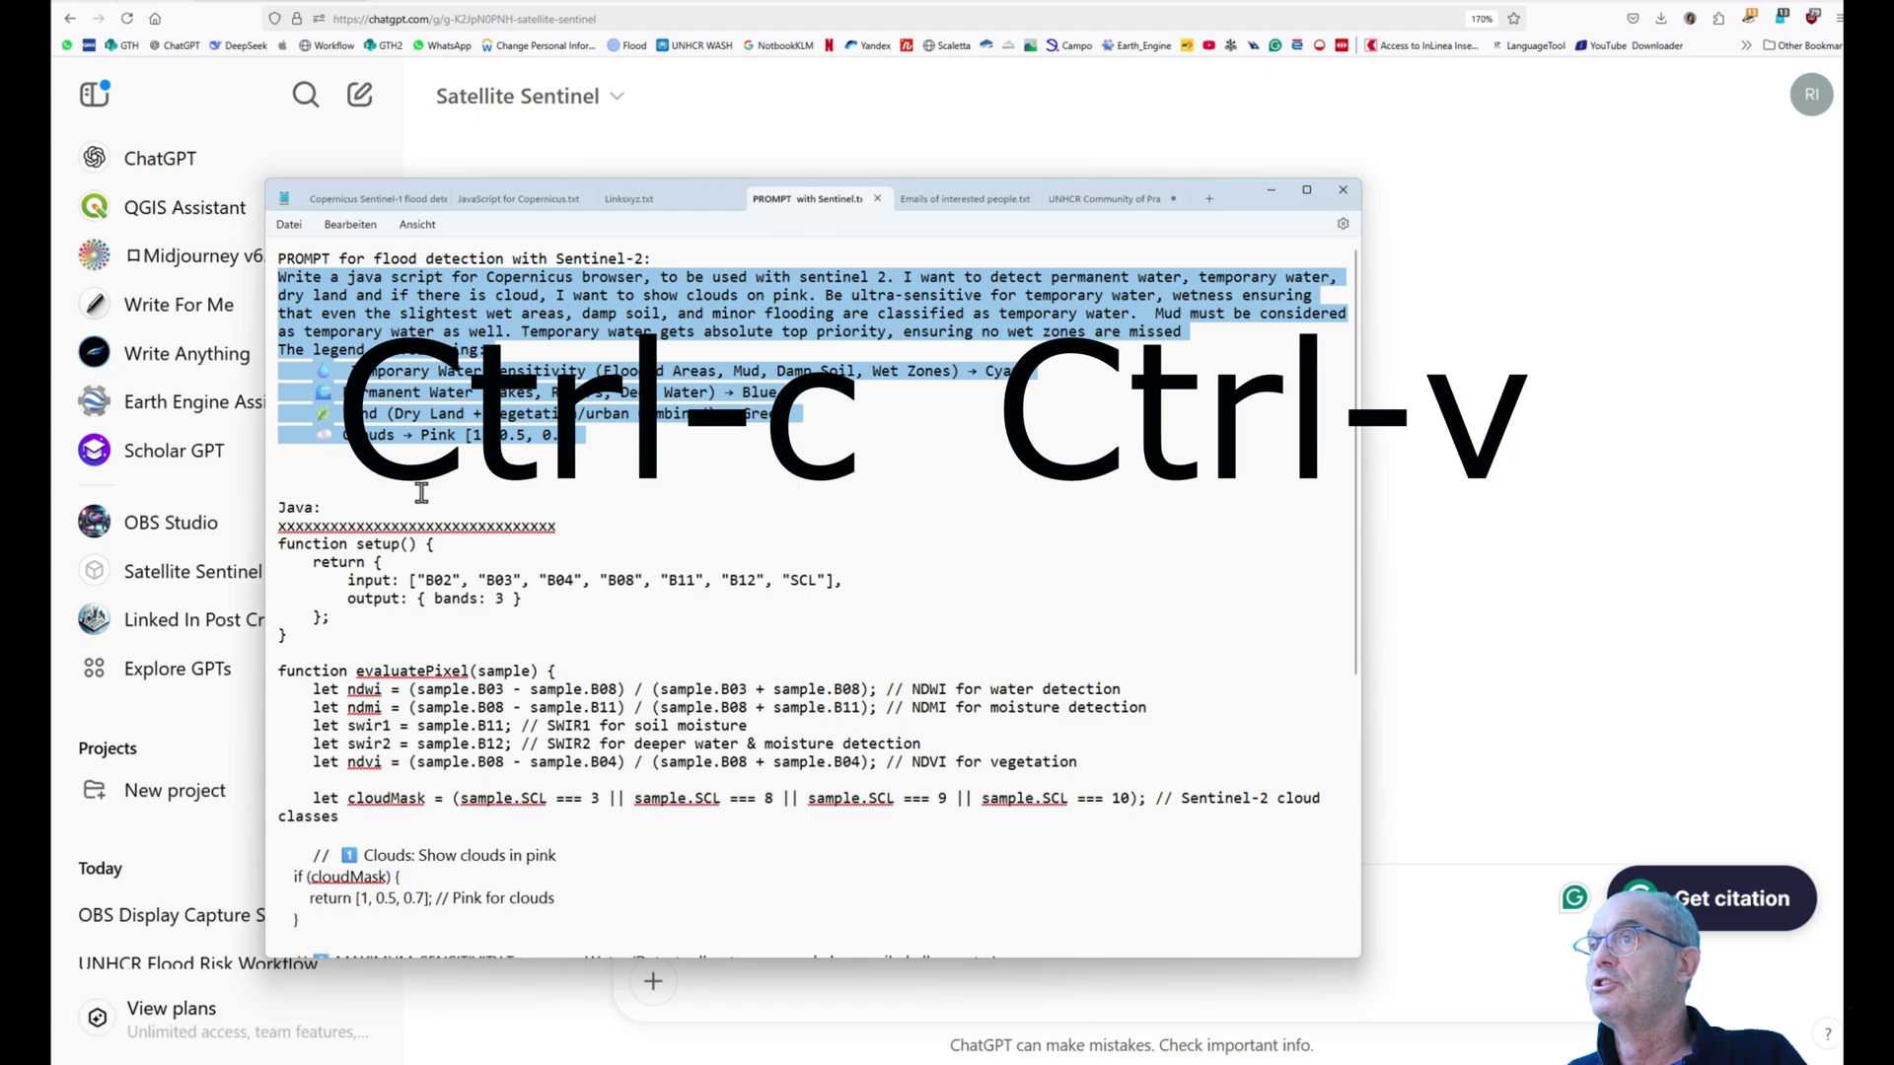
left_click(838, 994)
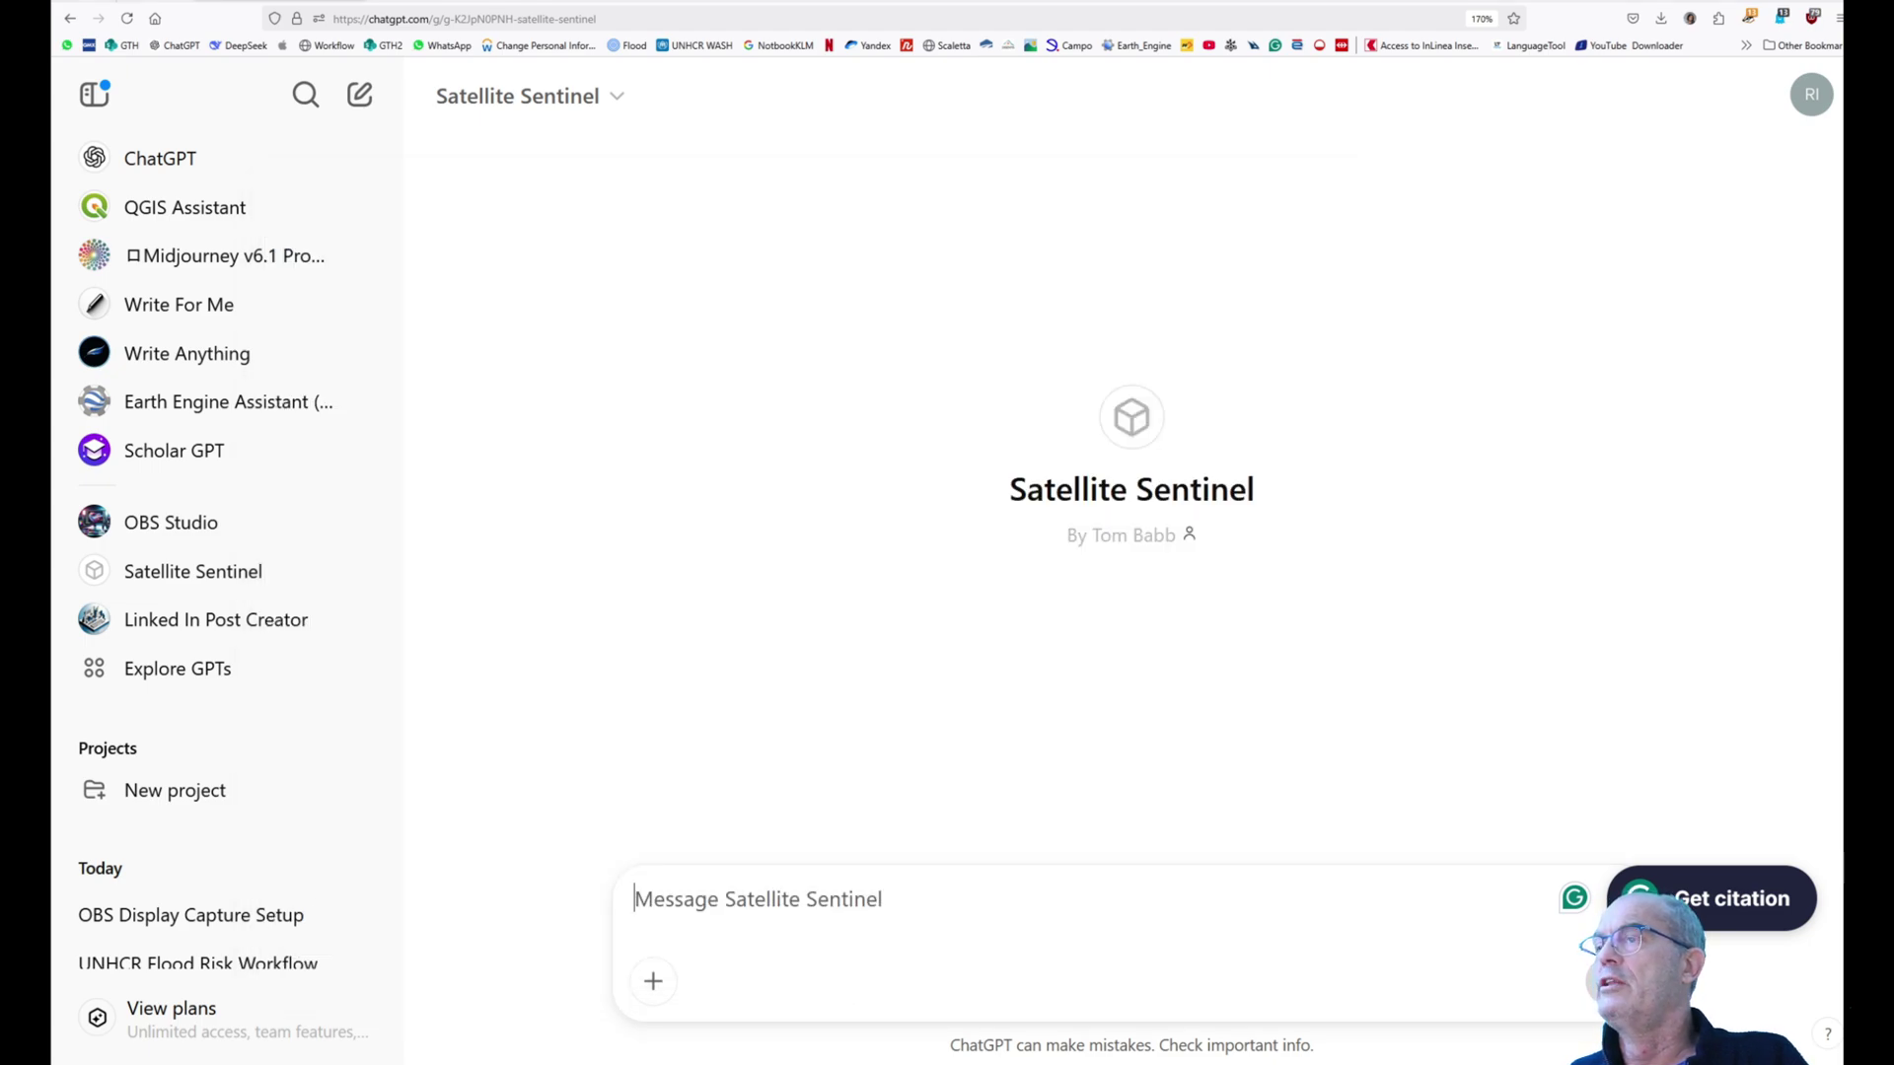
- Send the pasted flood-detection prompt to Satellite Sentinel, then select the saved Java script in Notepad
key("ctrl+v")
left_click(1616, 991)
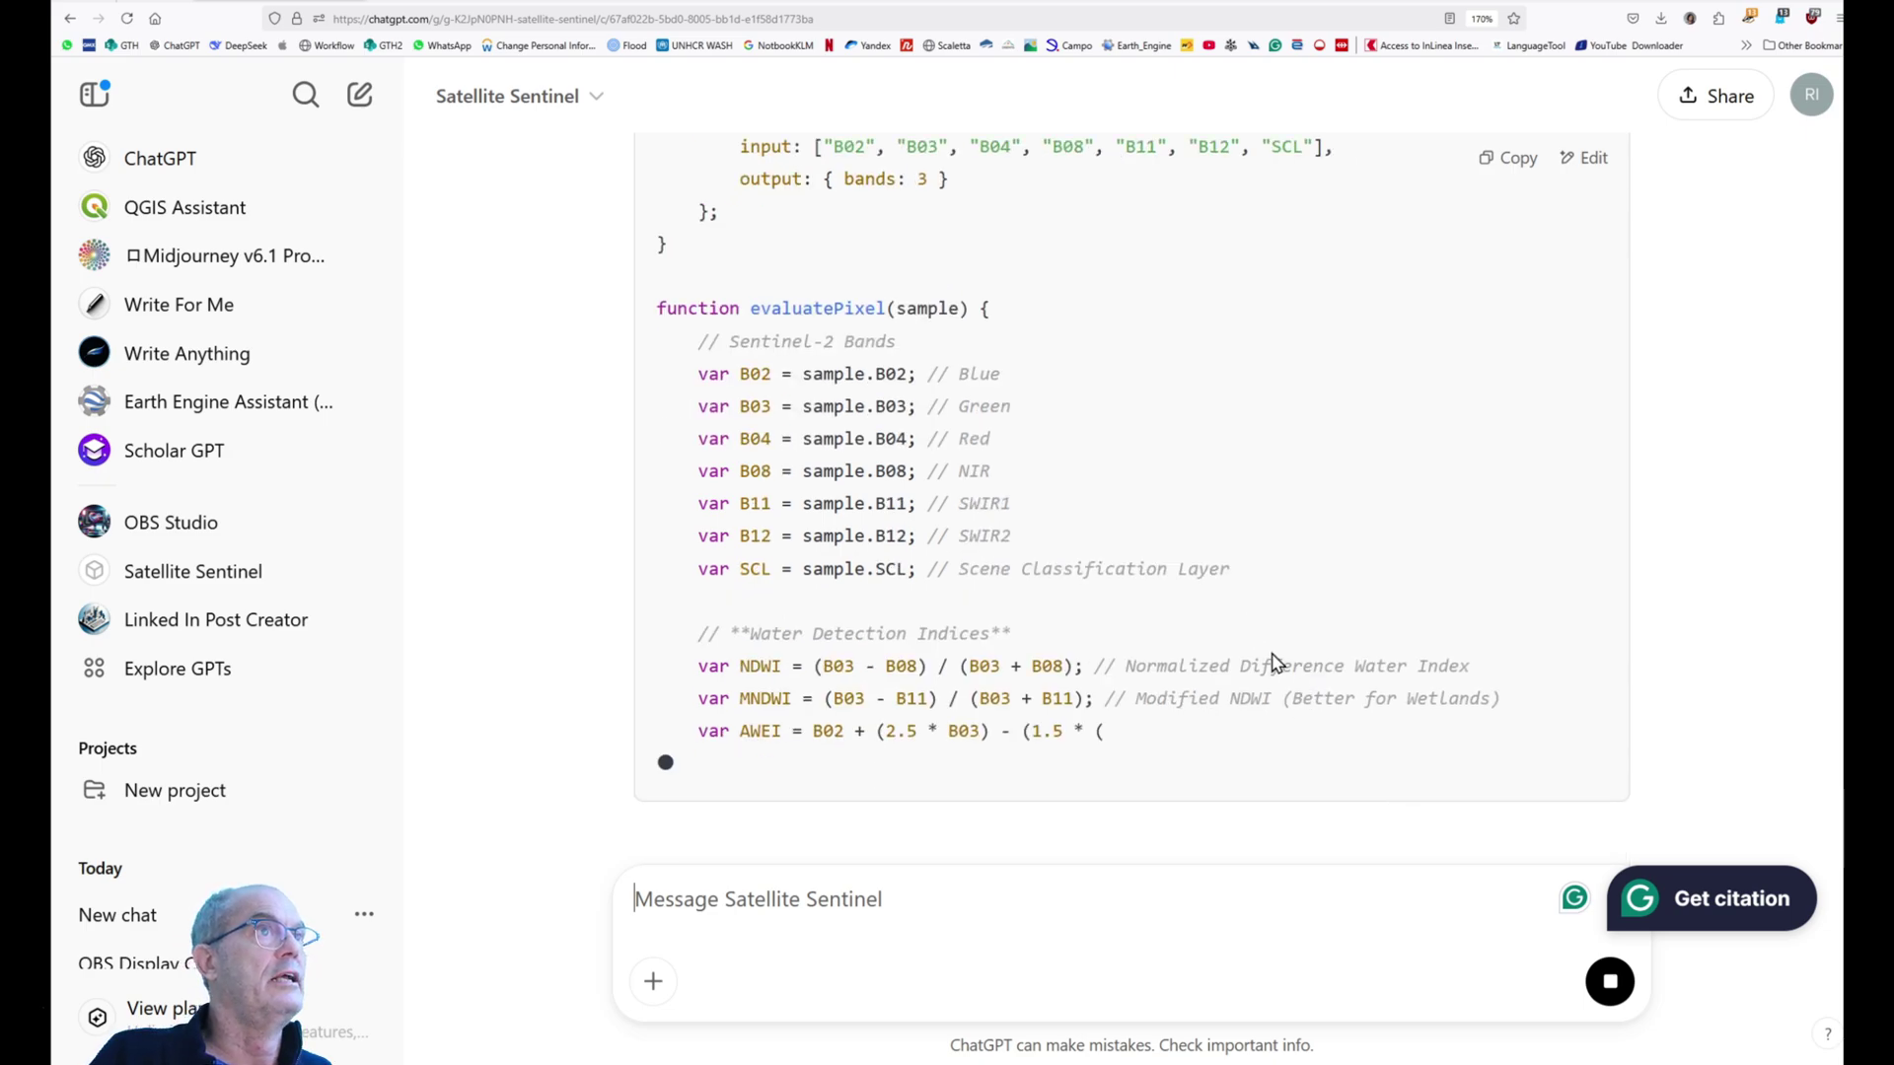
key("alt+Tab")
scroll(846, 596, "down", 4)
scroll(845, 600, "down", 3)
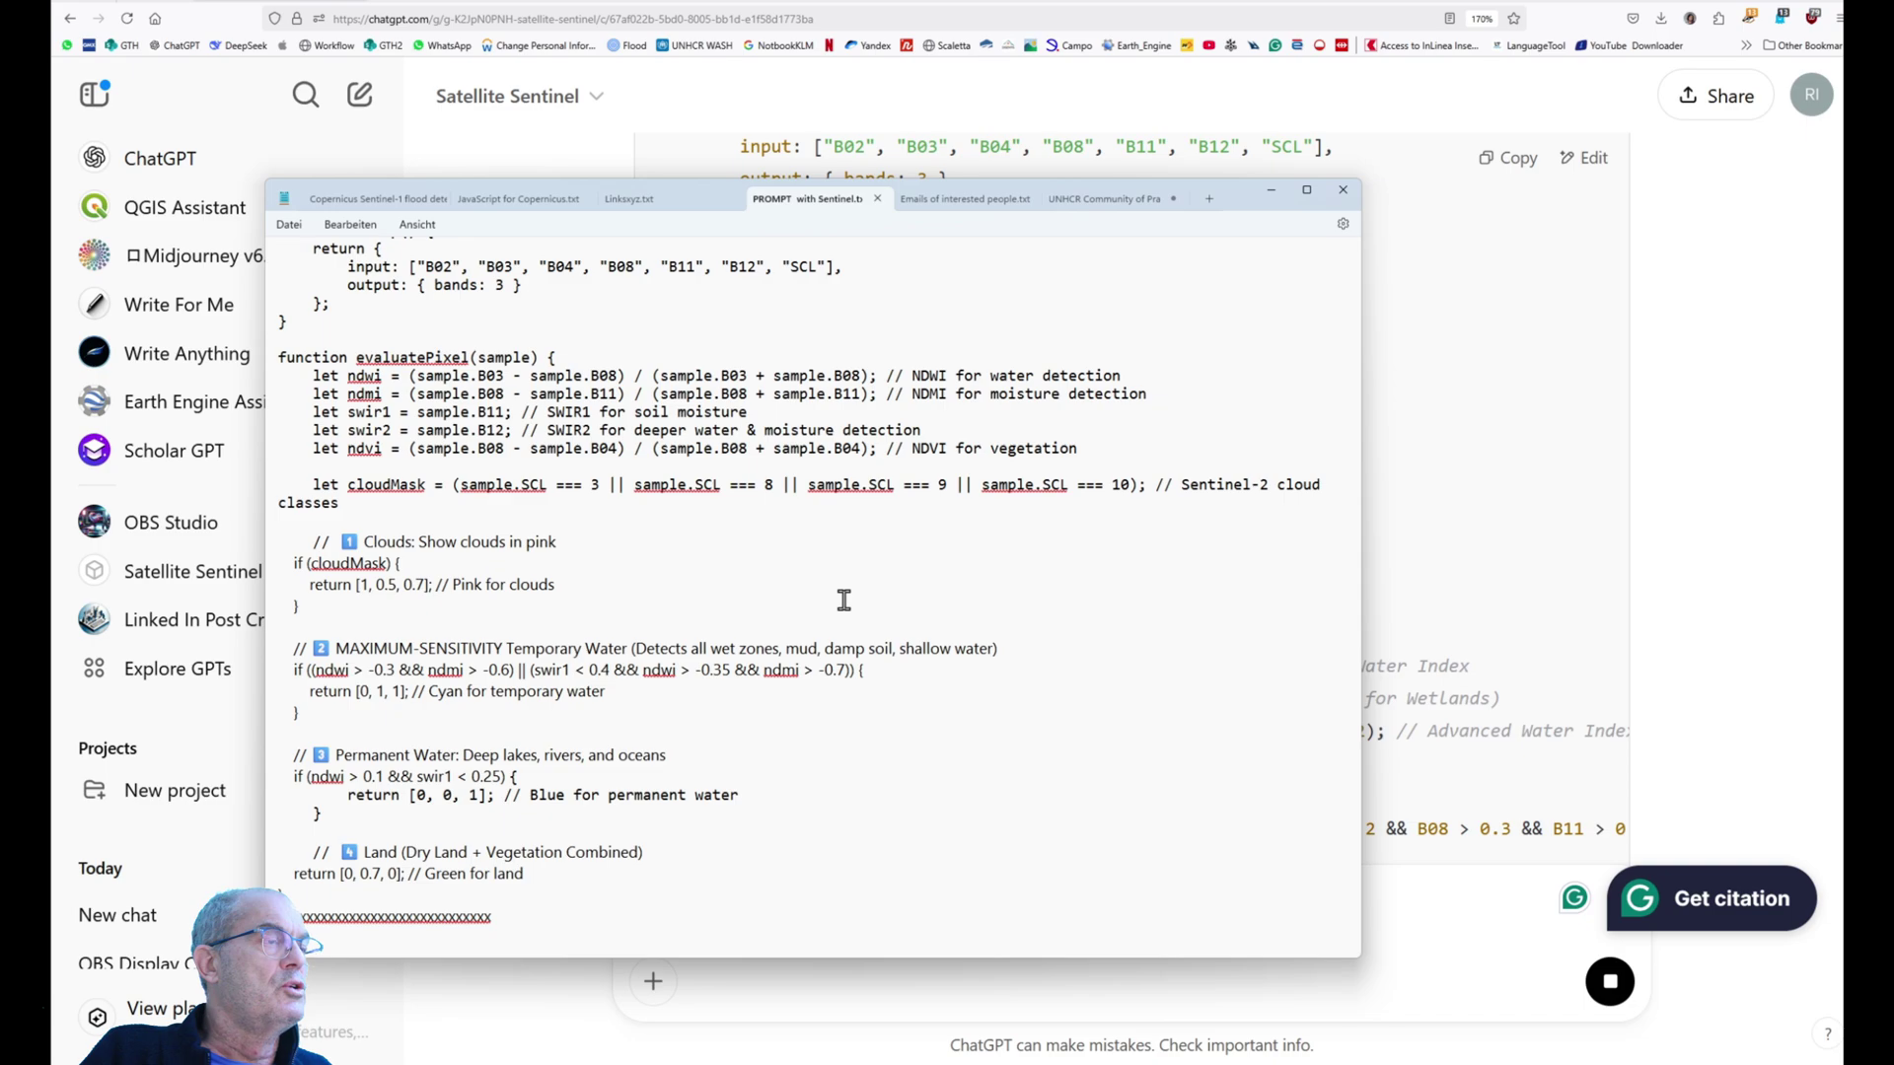
scroll(711, 600, "up", 3)
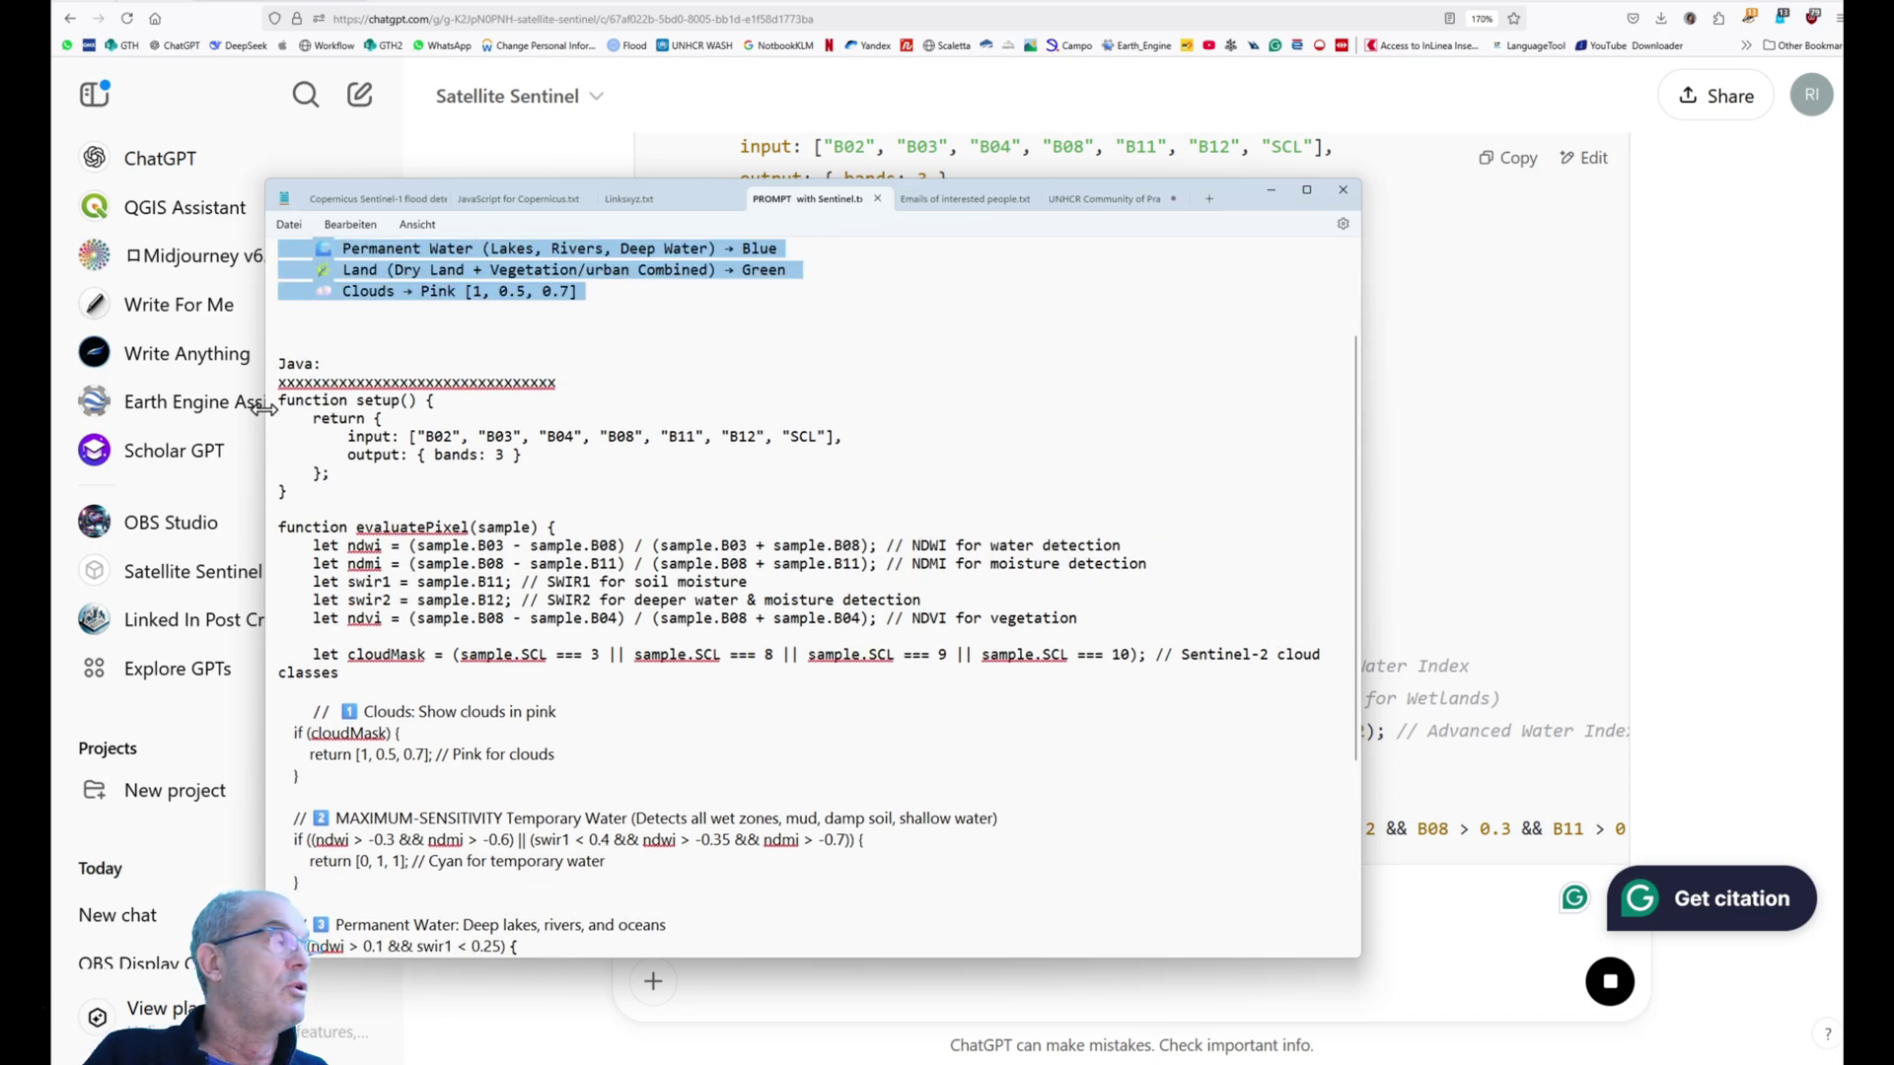
left_click_drag(283, 399, 694, 815)
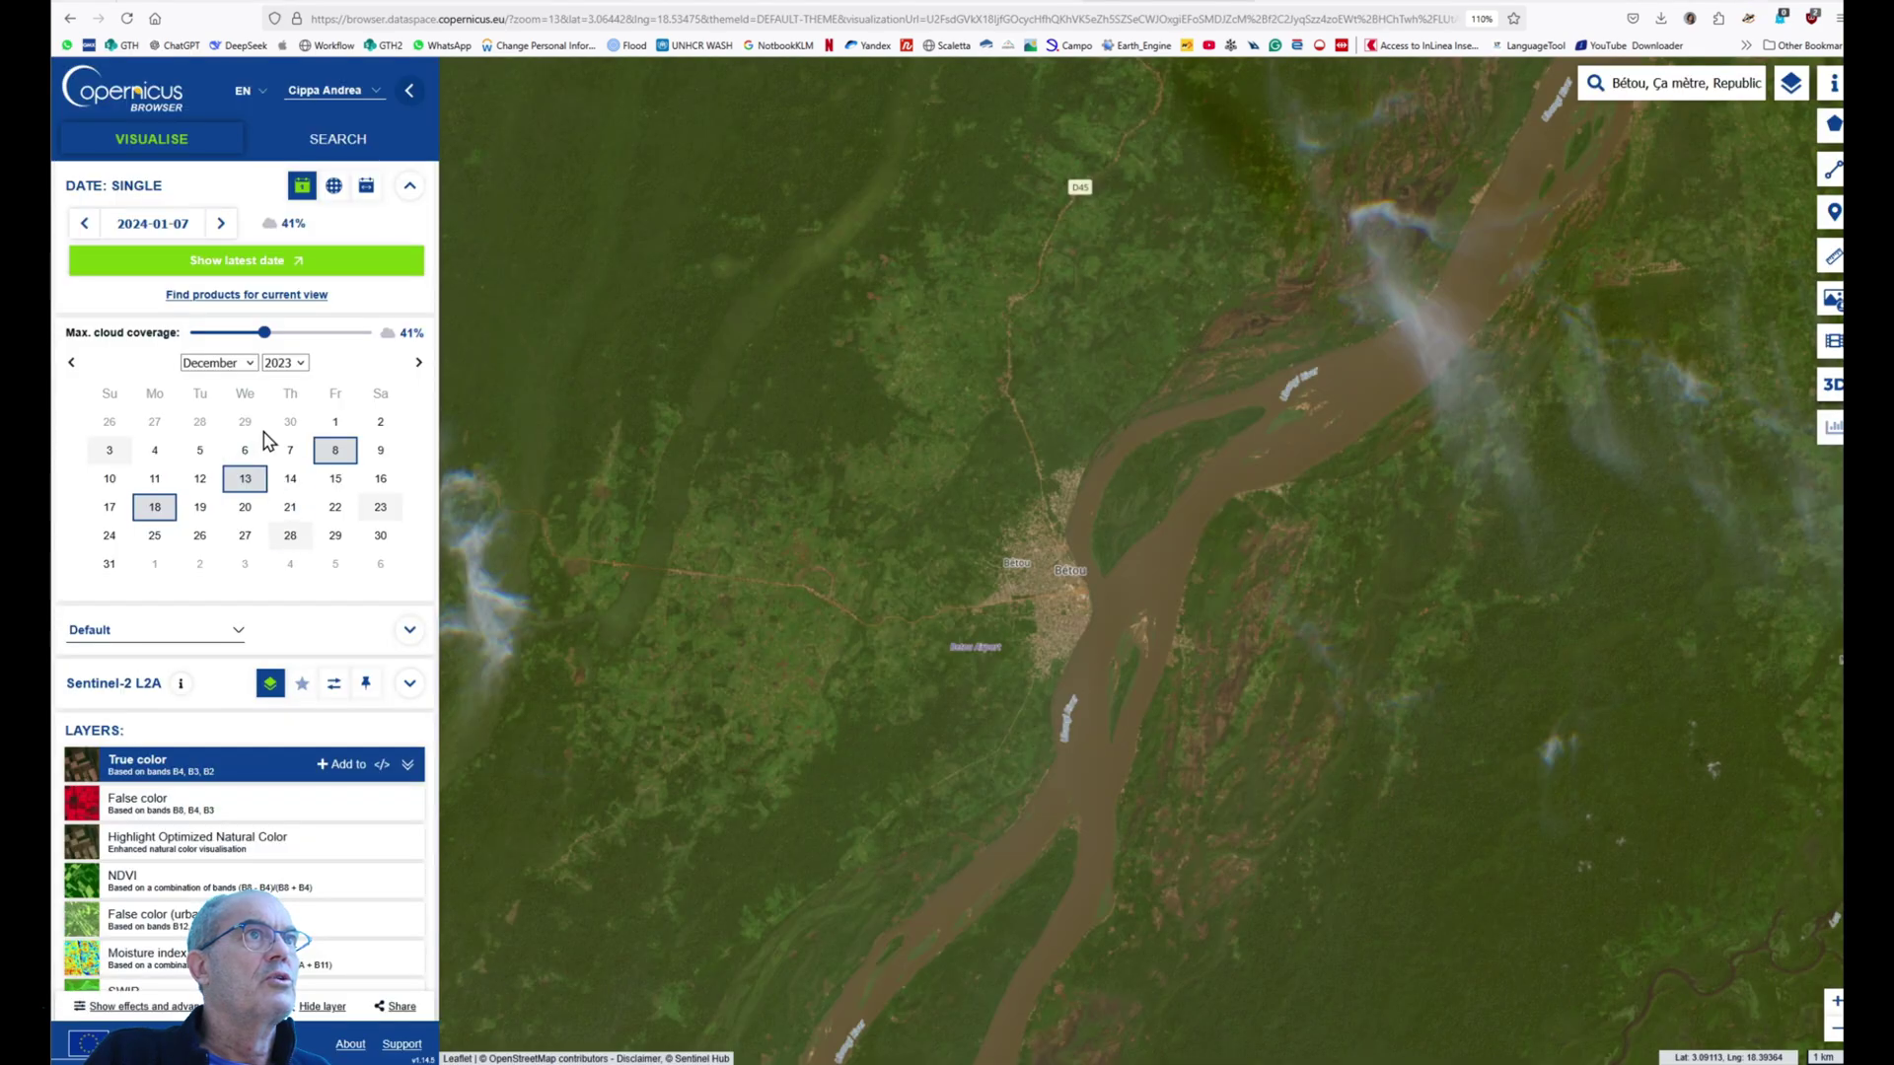
- On the 13 December 2023 image, replace the default custom script with the flood script and apply it
left_click(240, 479)
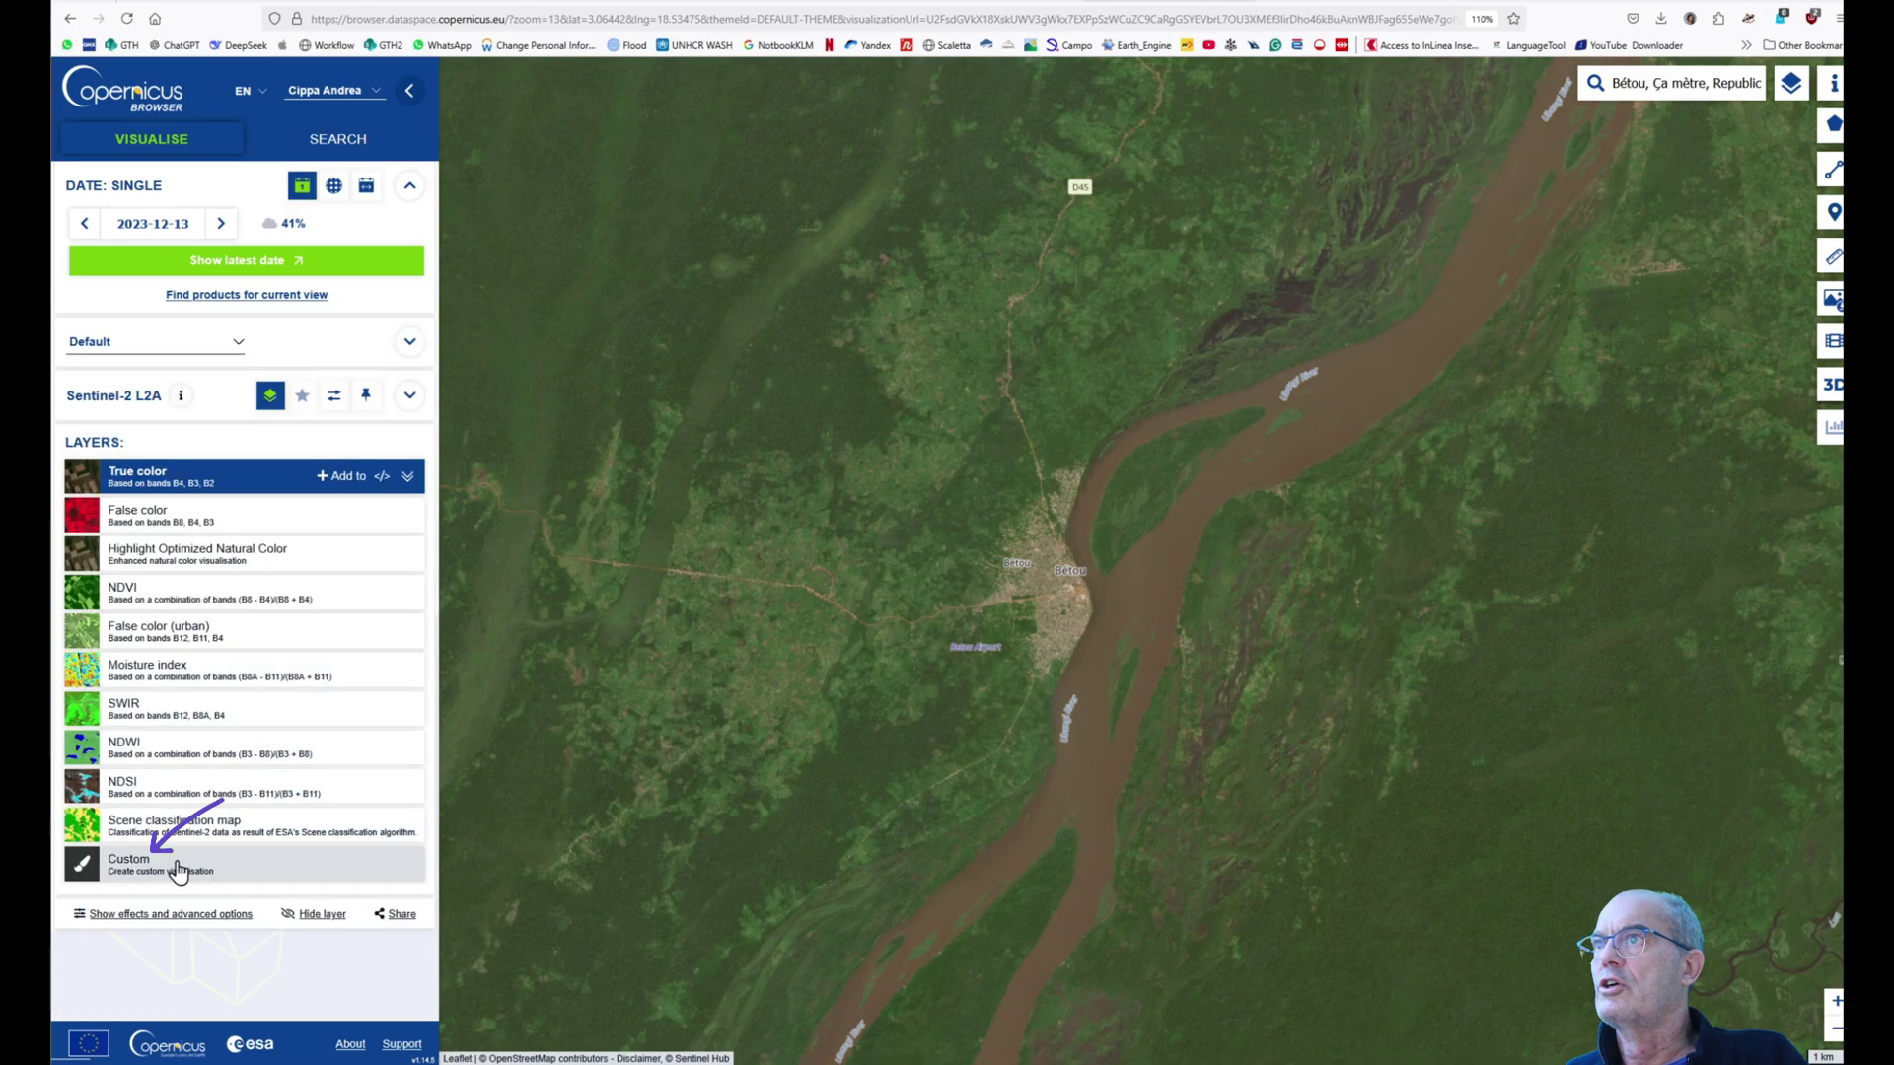
left_click(178, 870)
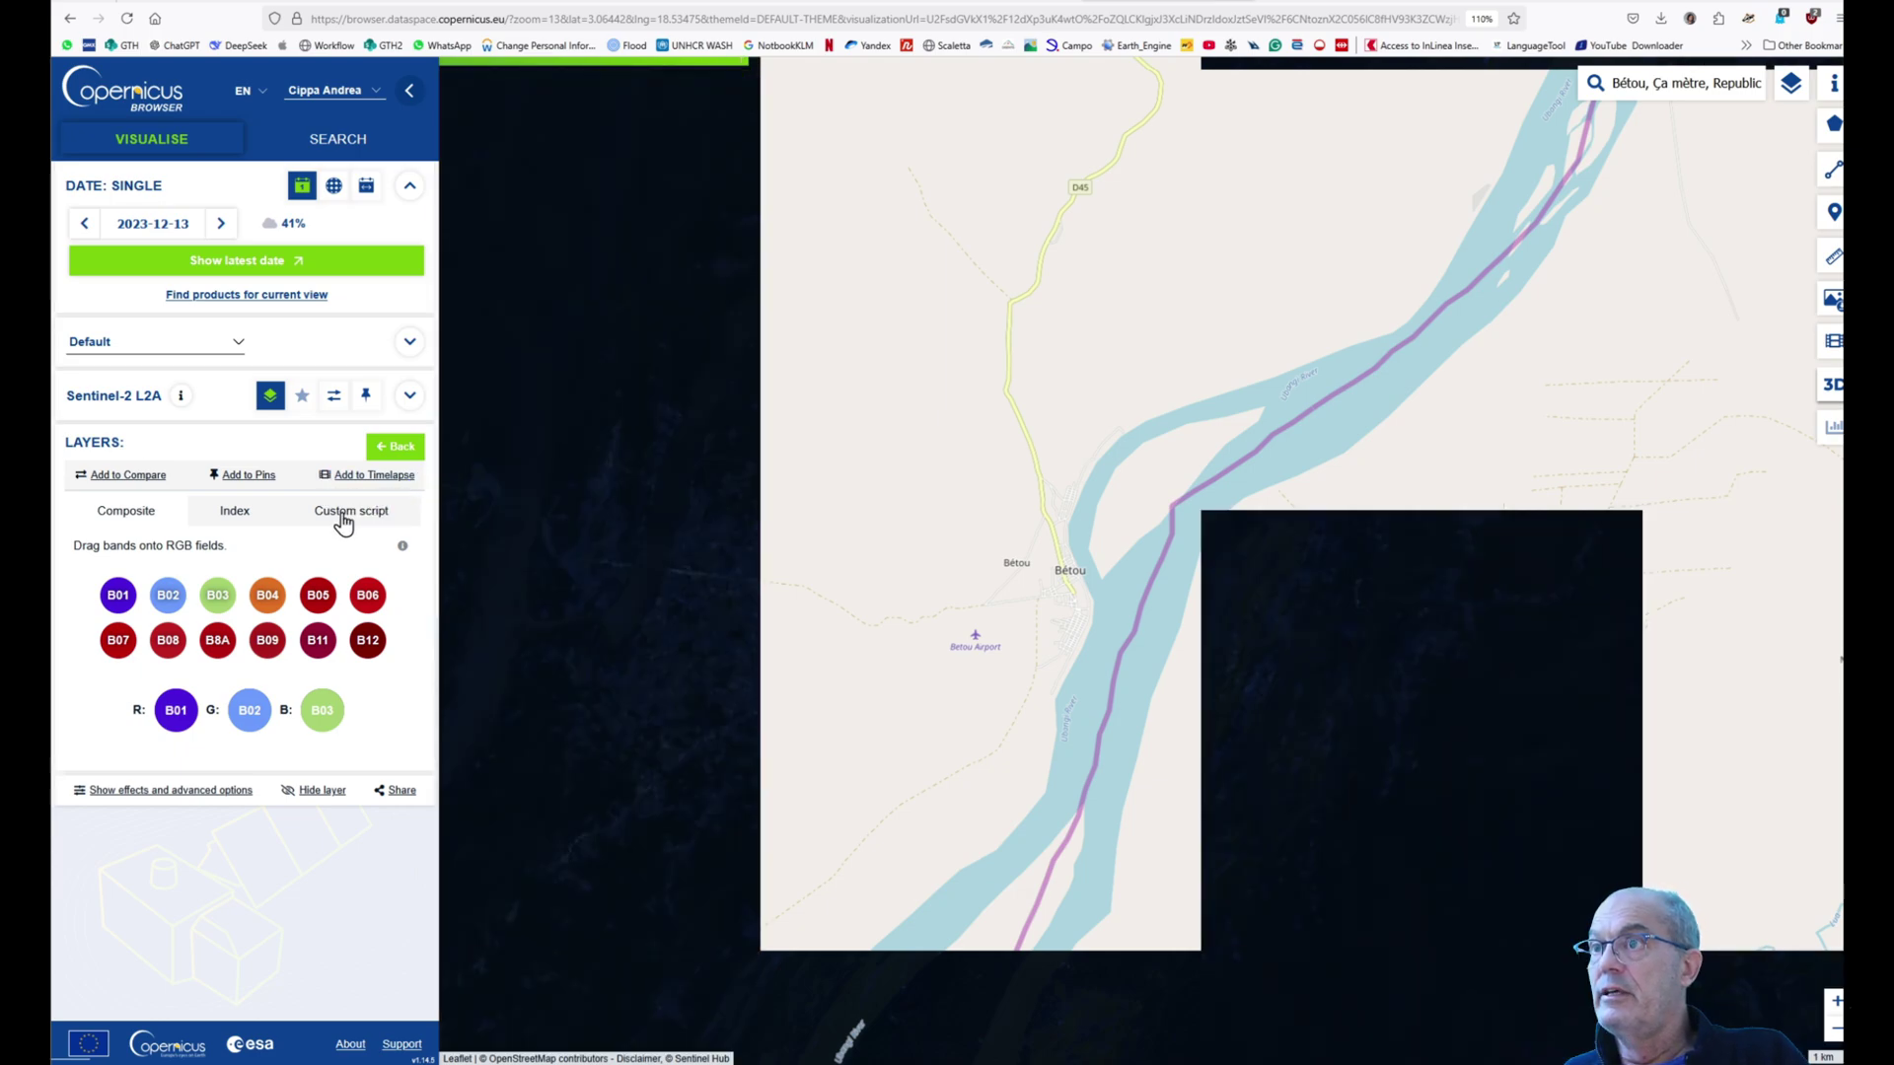
left_click(343, 513)
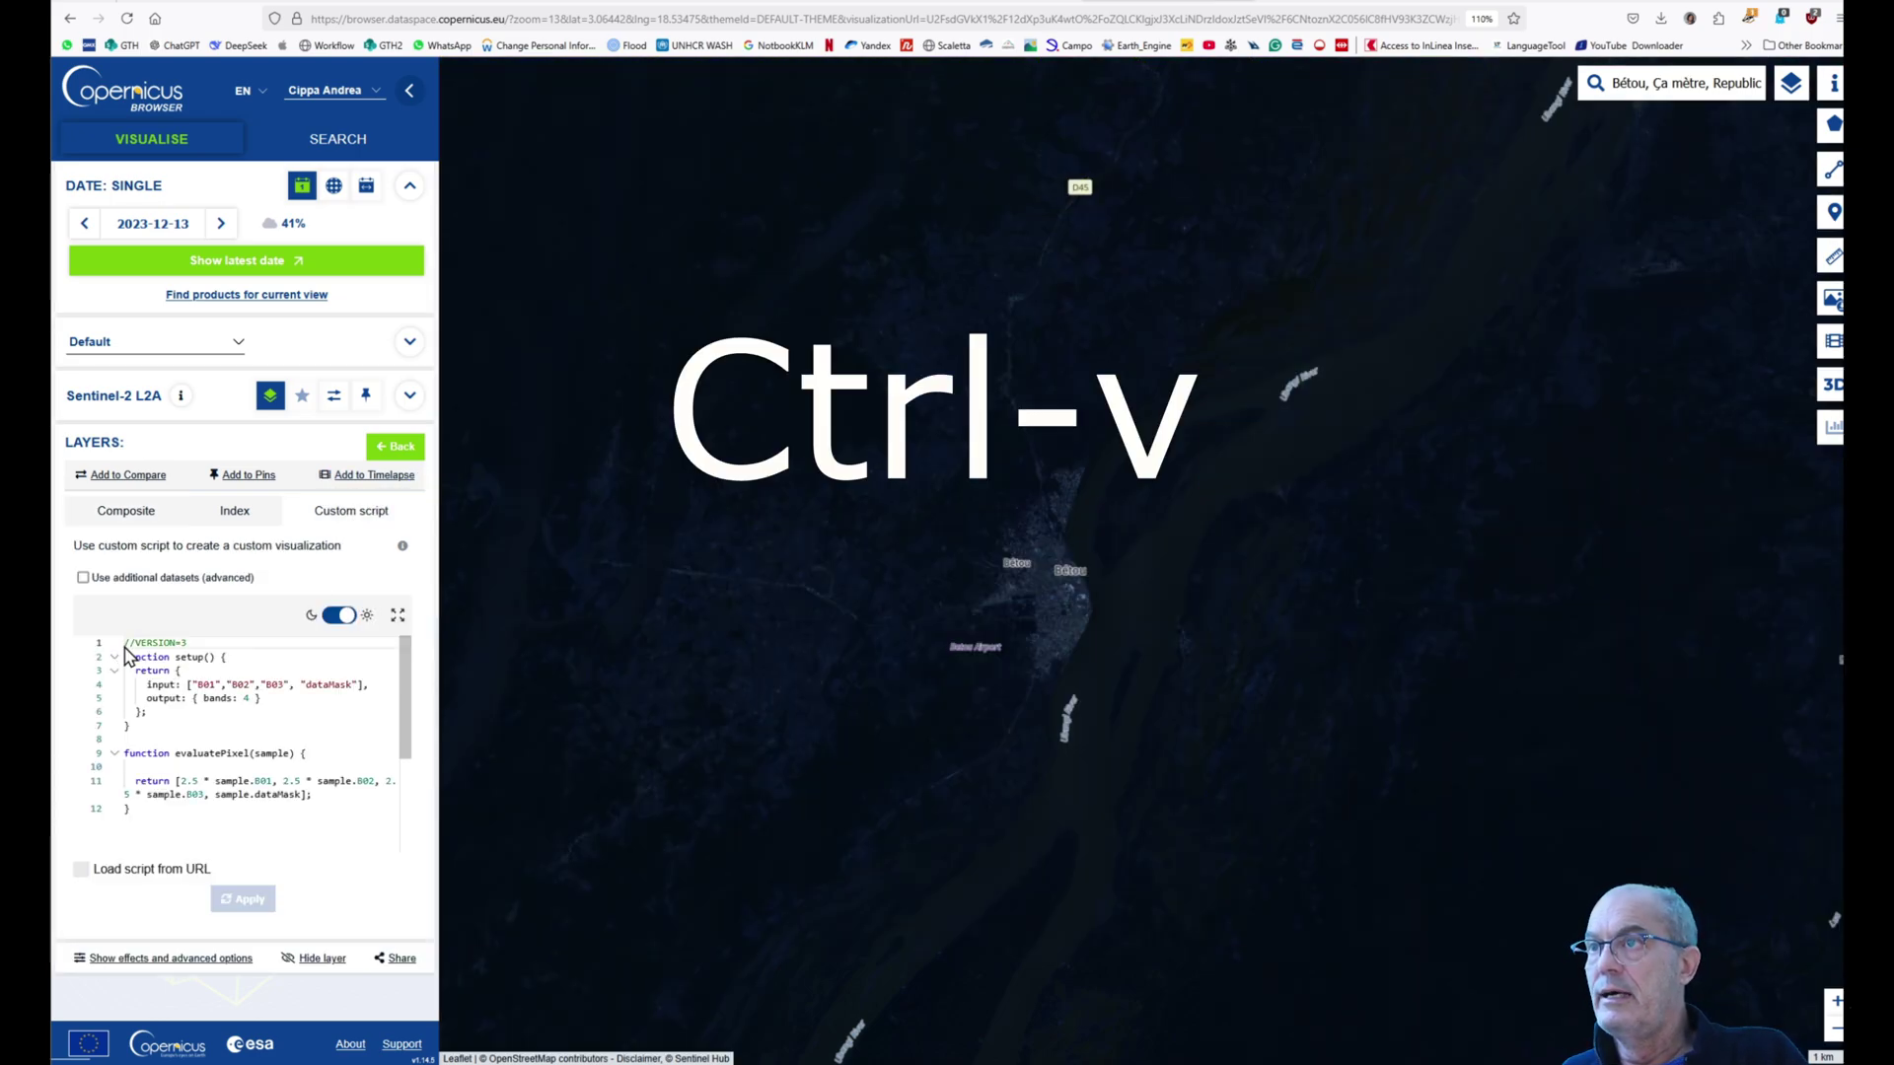
left_click_drag(128, 647, 263, 872)
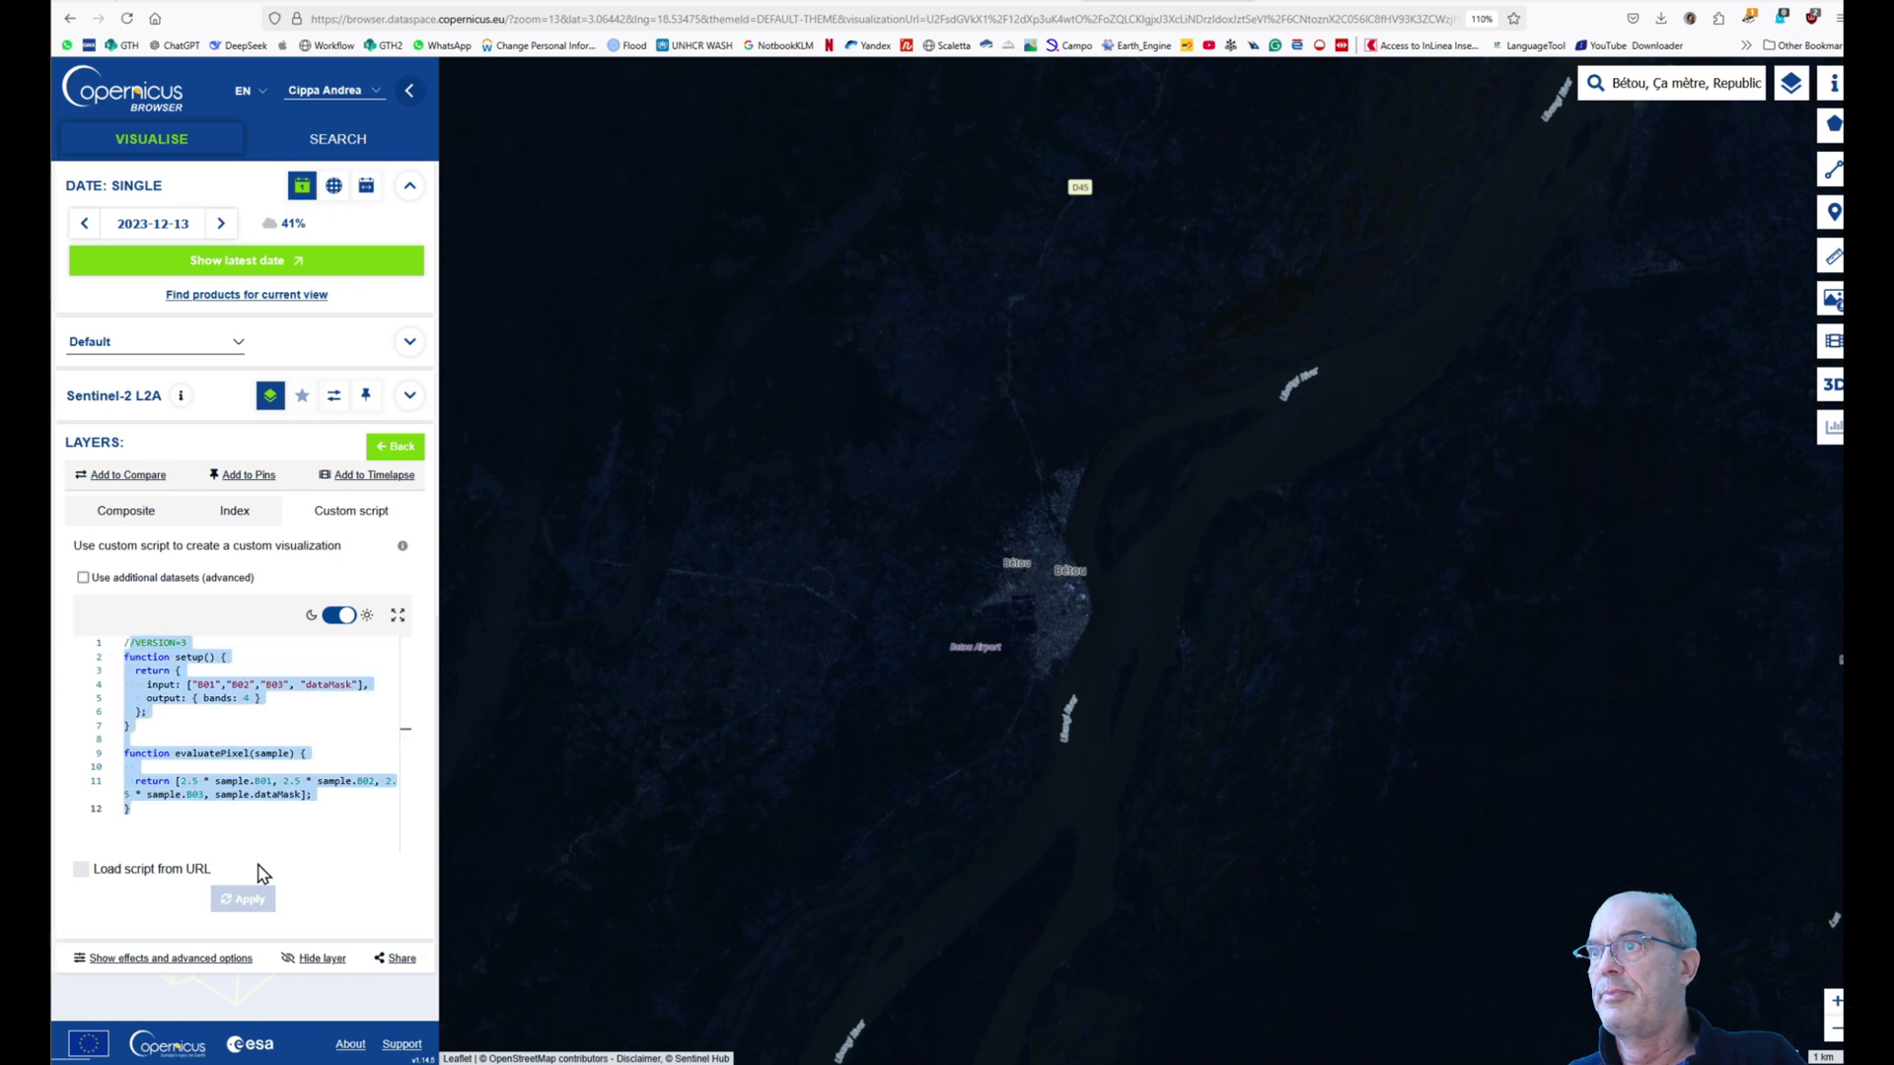
key("Delete")
key("ctrl+v")
left_click(246, 897)
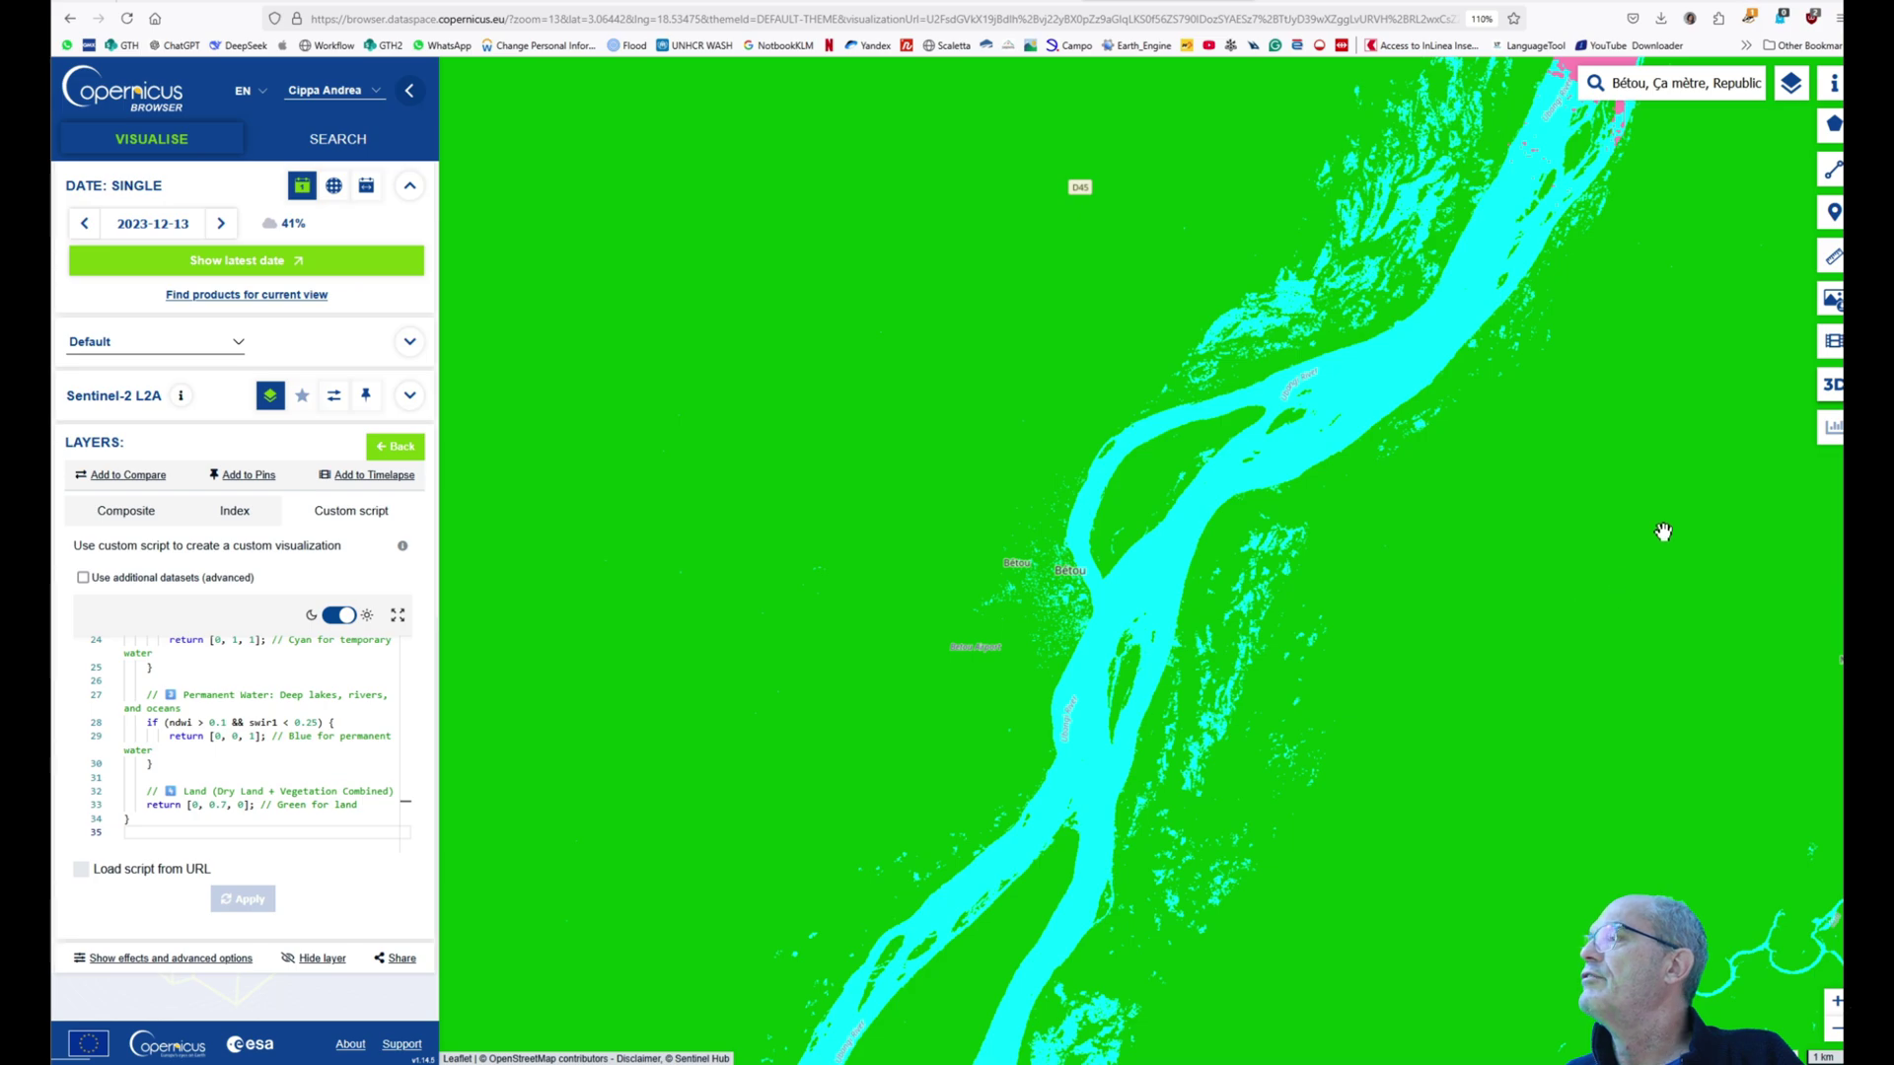
- Download the 13 December 2023 flood map as an Analytical TIFF (8-bit) and close the dialog
left_click(1833, 299)
left_click(734, 150)
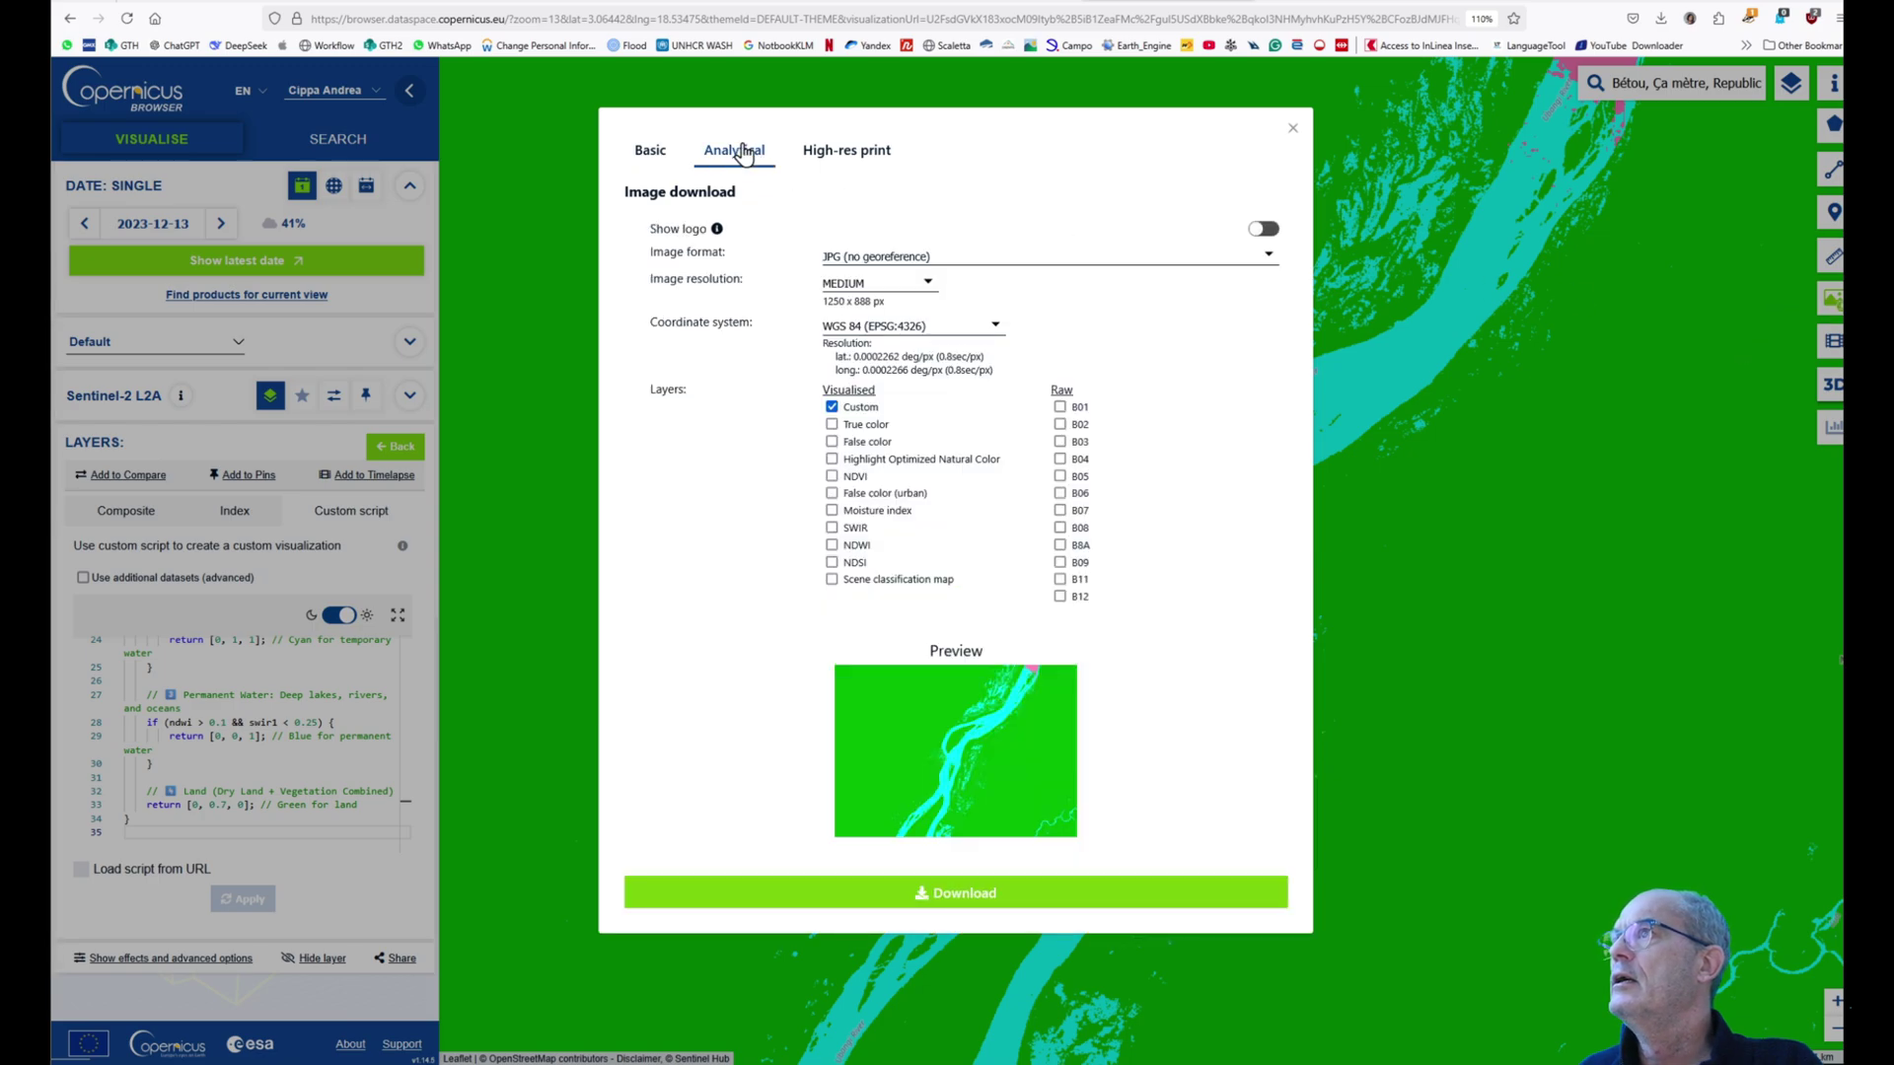
left_click(860, 267)
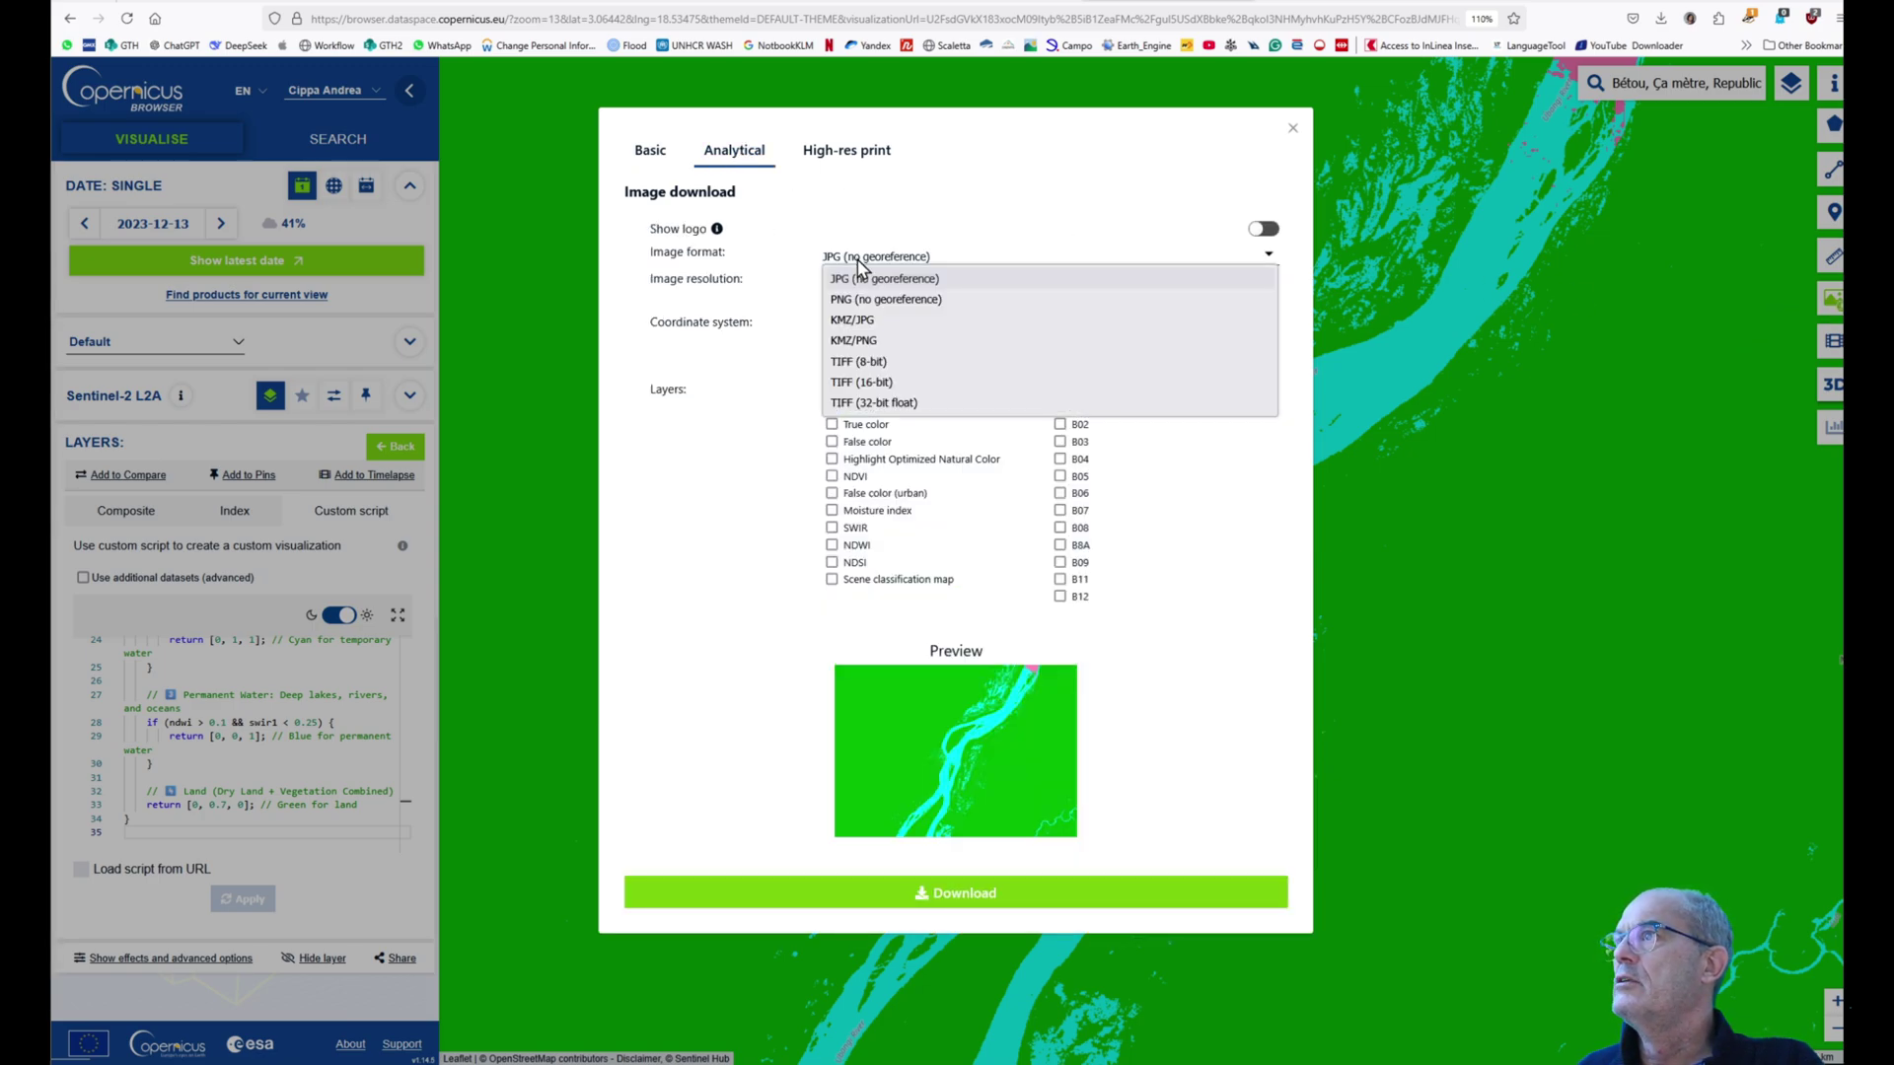
left_click(875, 363)
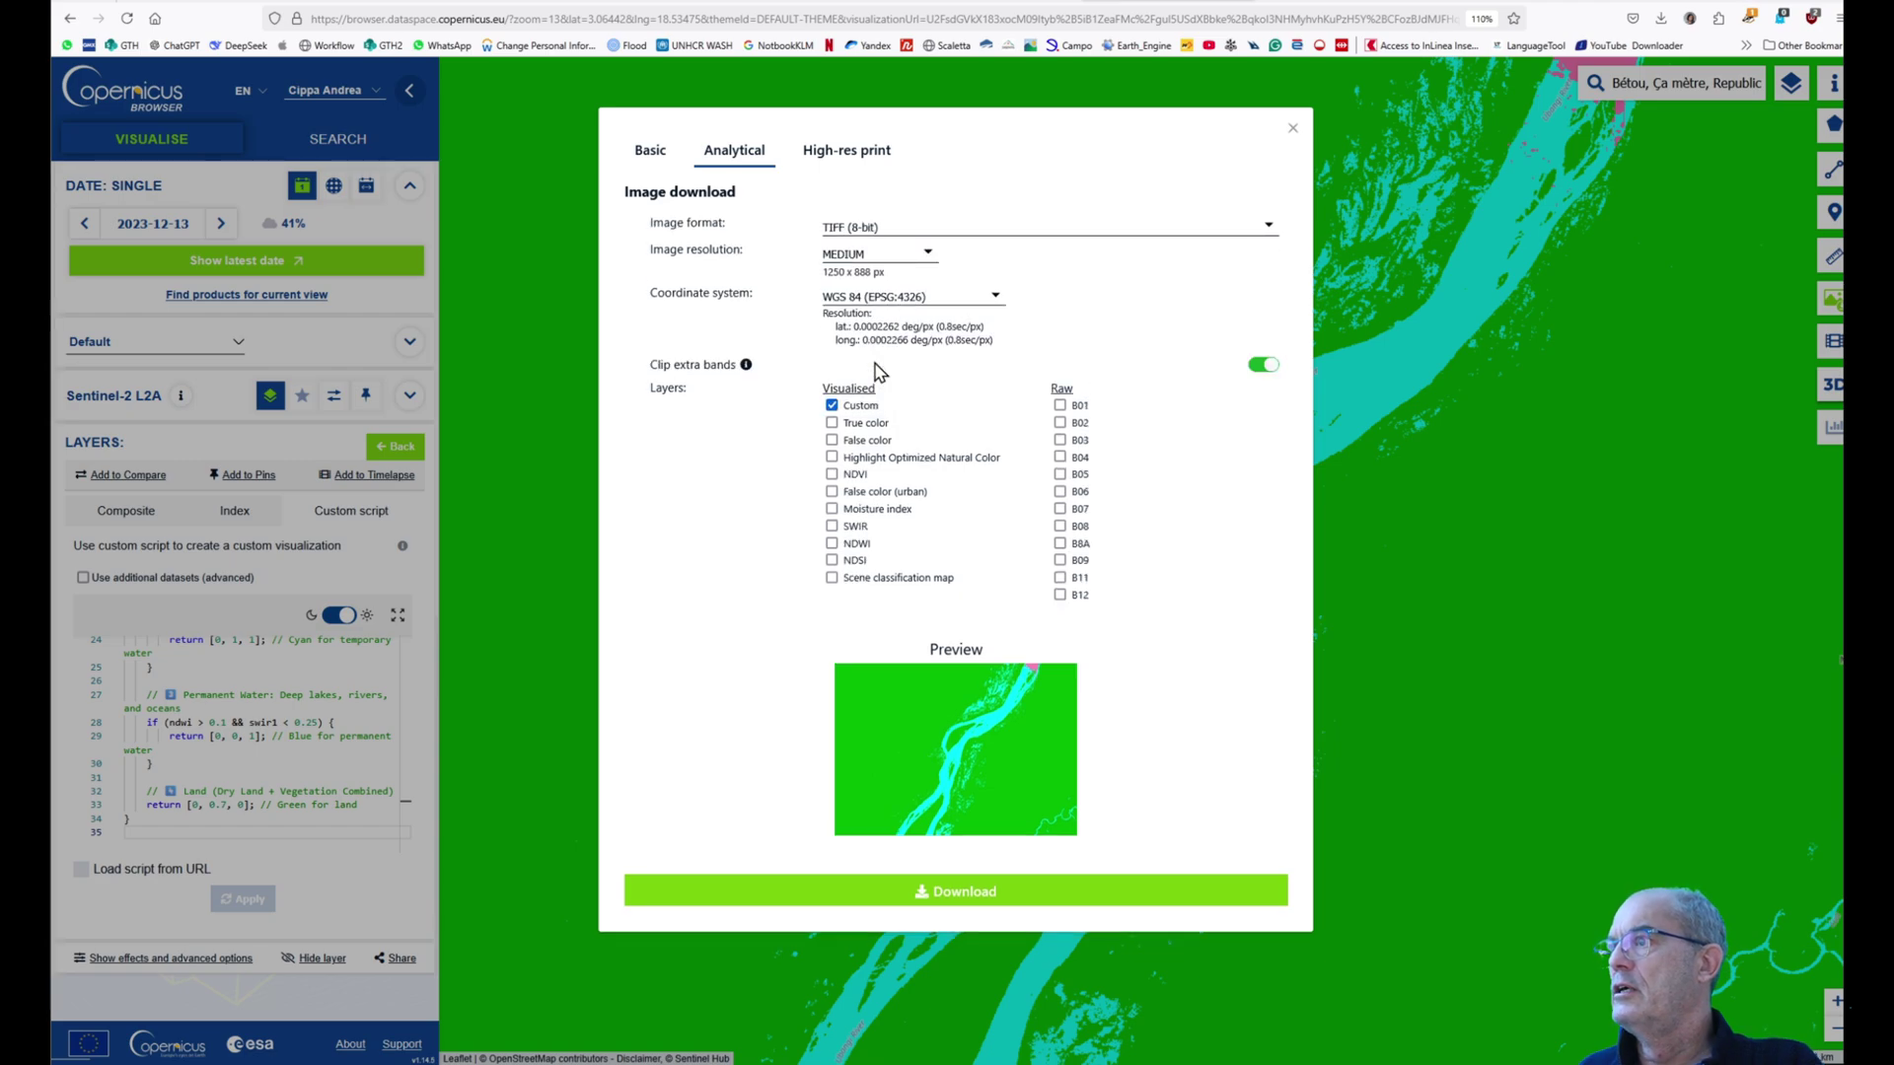
left_click(988, 886)
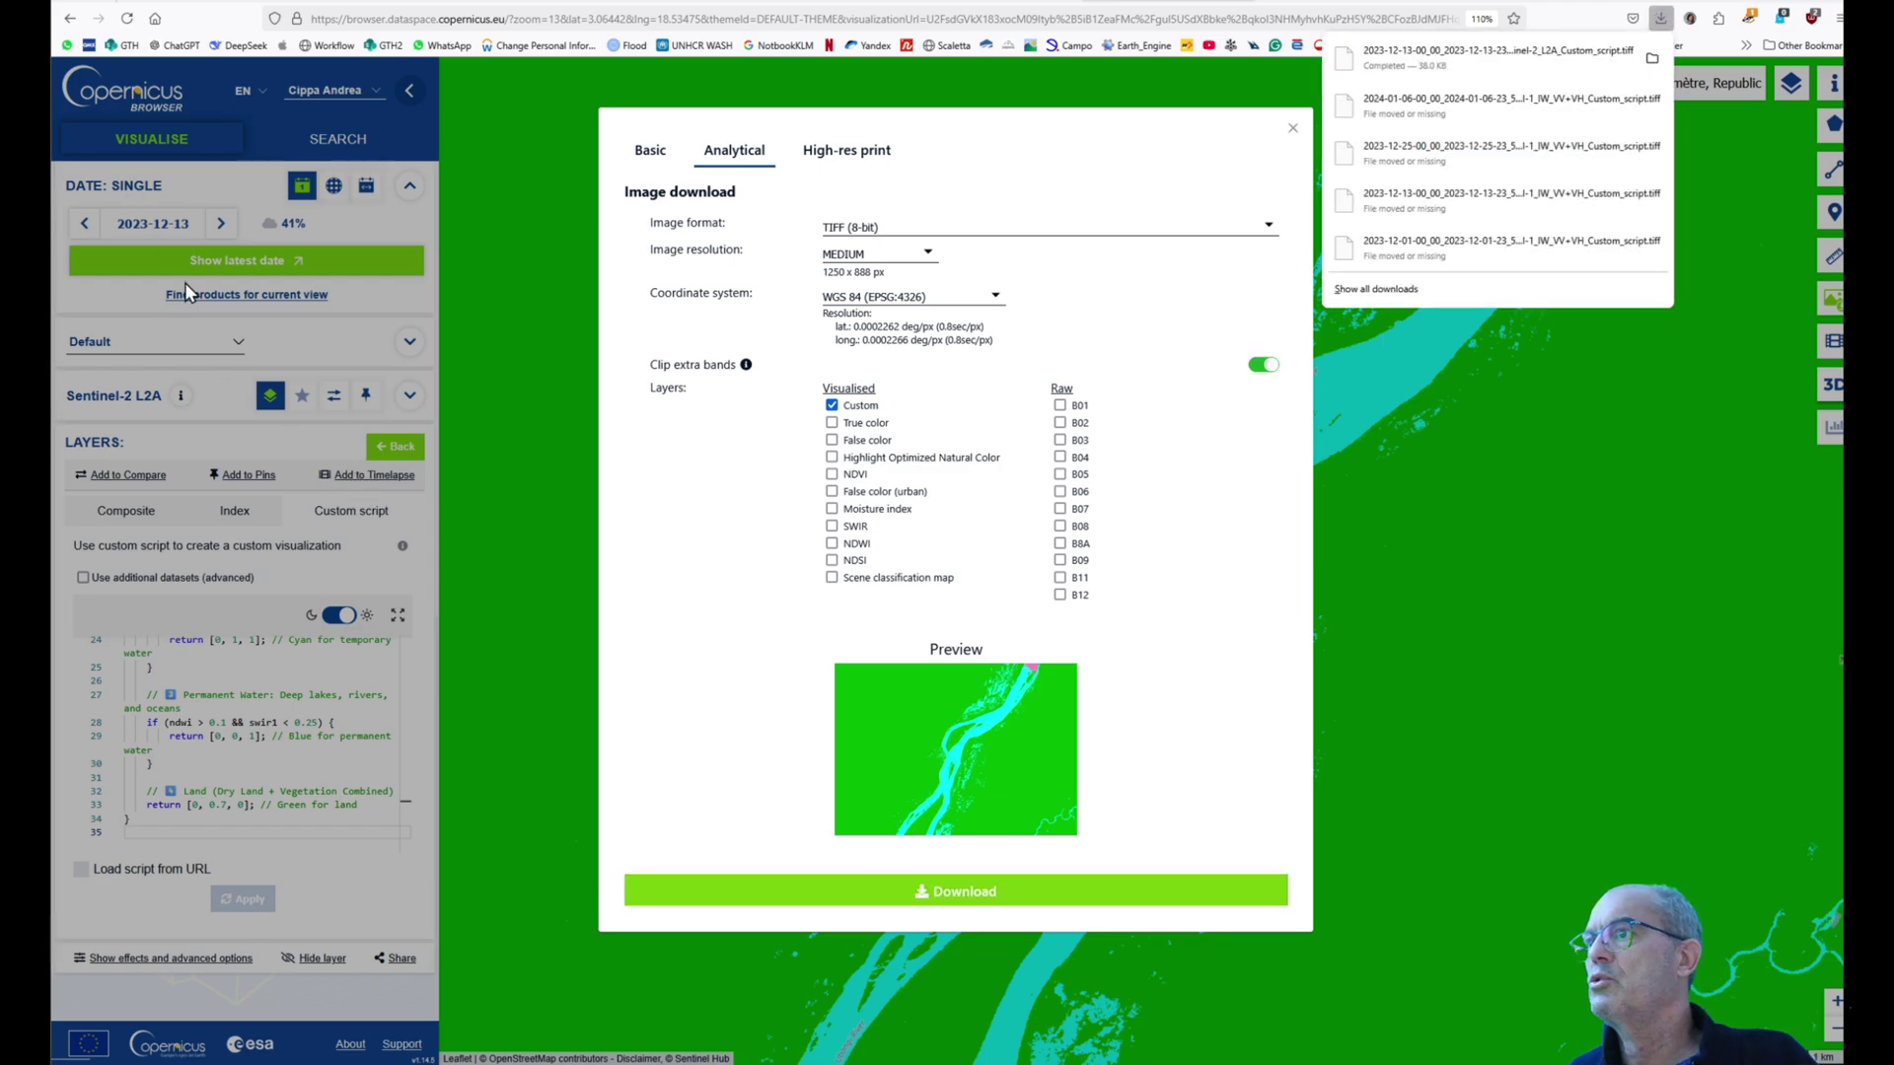
left_click(145, 234)
left_click(145, 234)
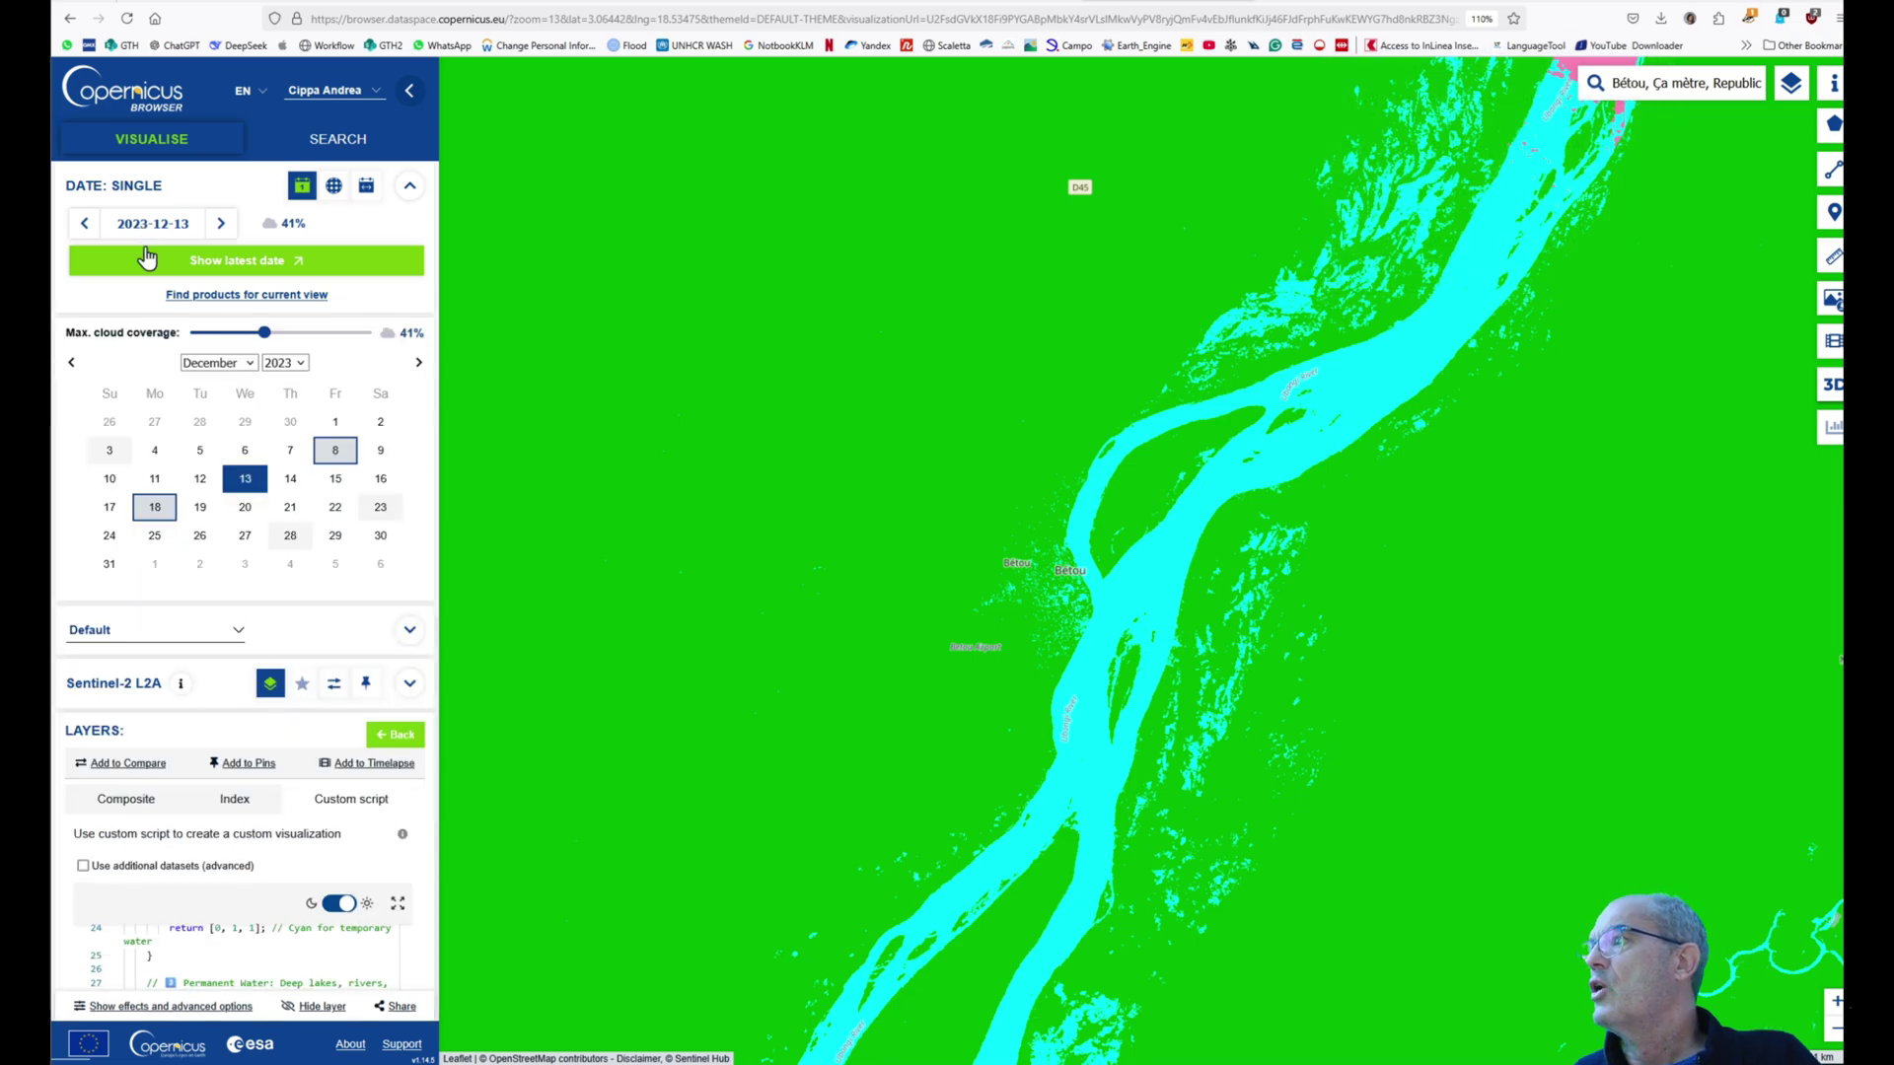
- Switch to 18 December 2023 and export the Bétou flood map from the Analytical options as TIFF (8-bit)
left_click(150, 511)
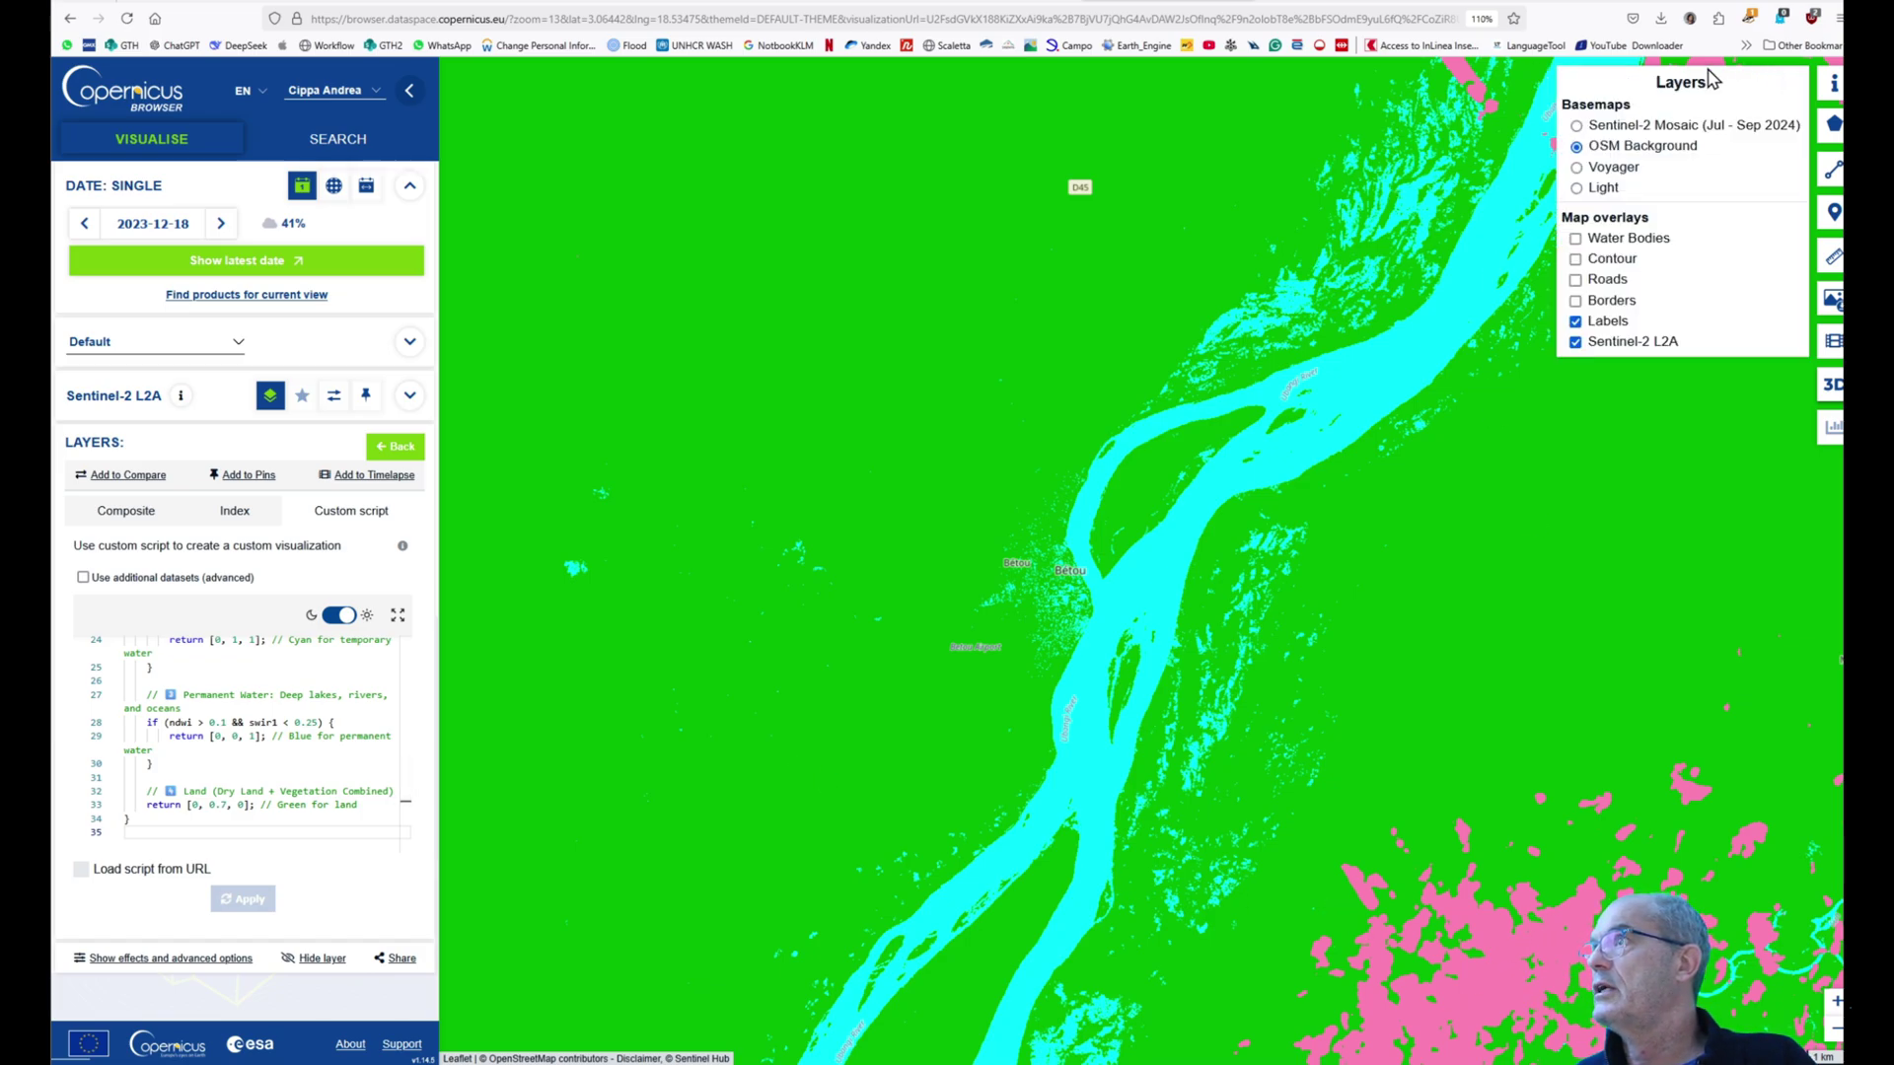
left_click(1831, 301)
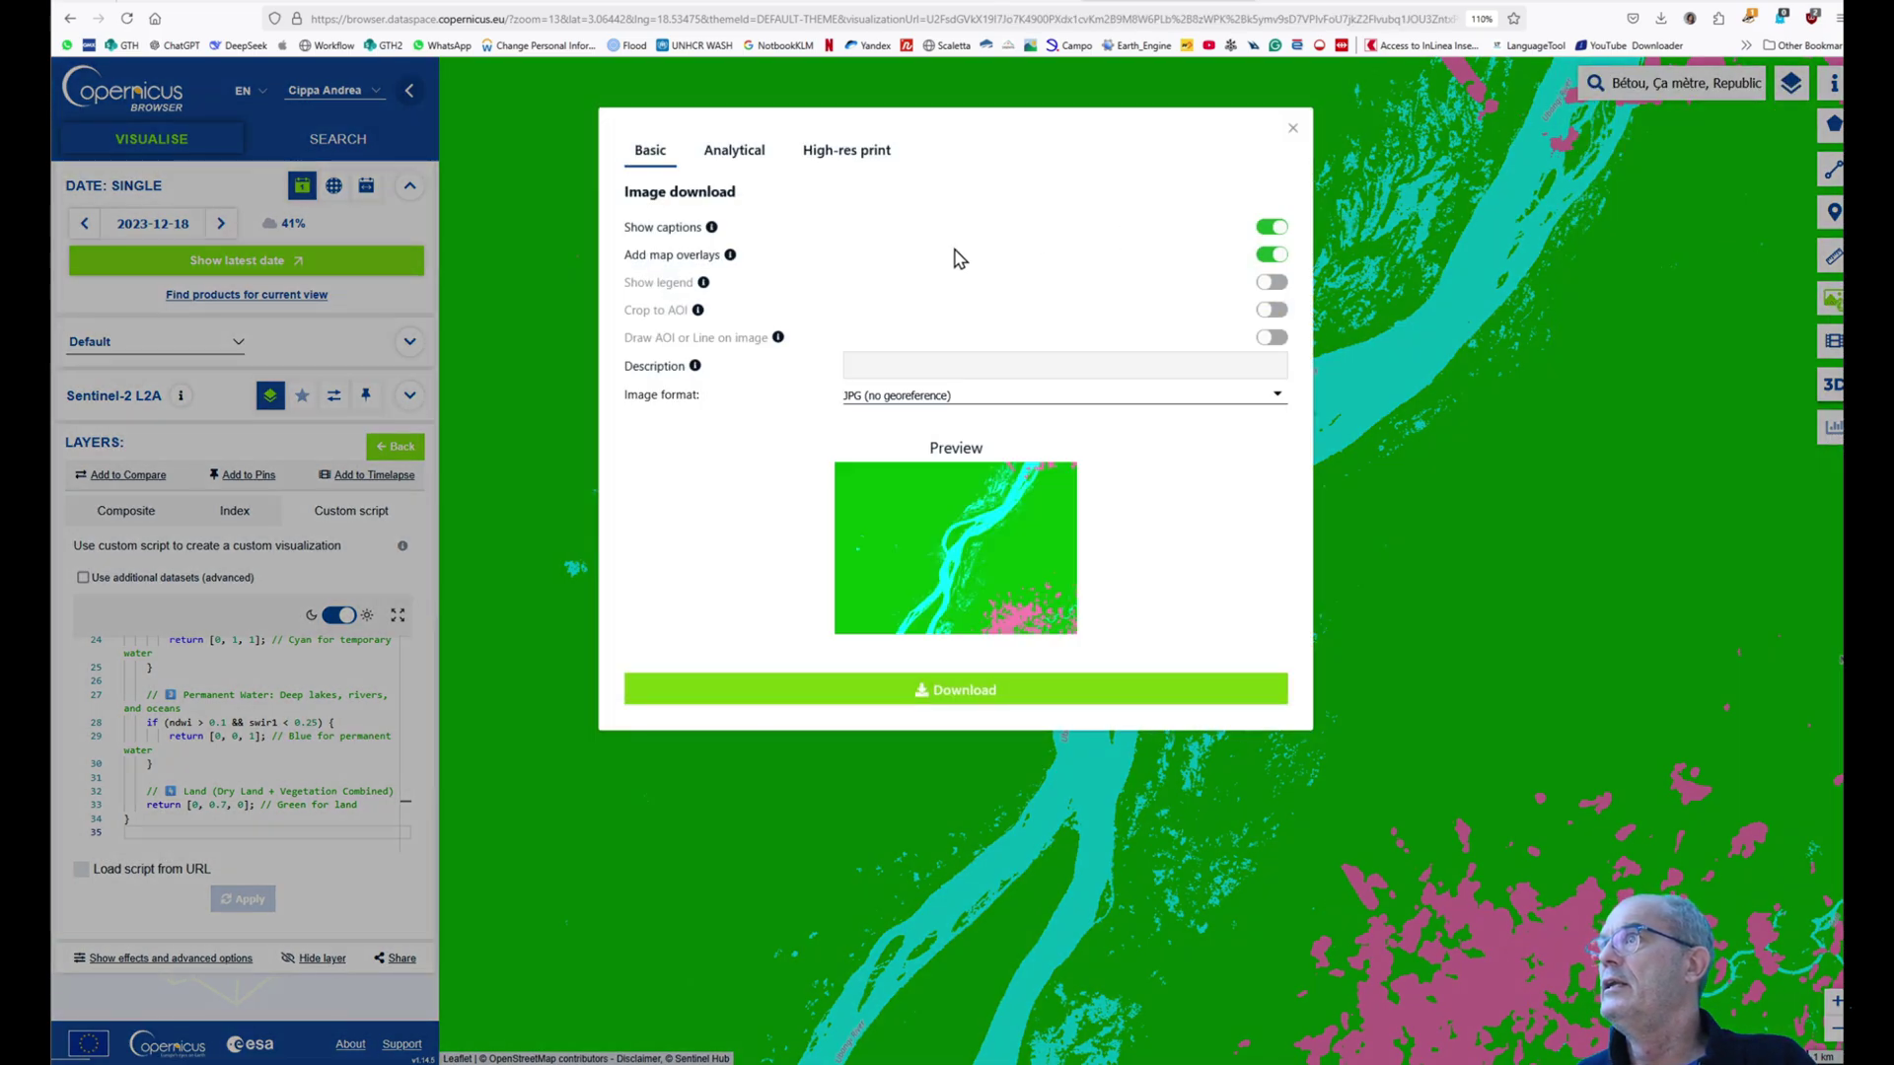
left_click(732, 156)
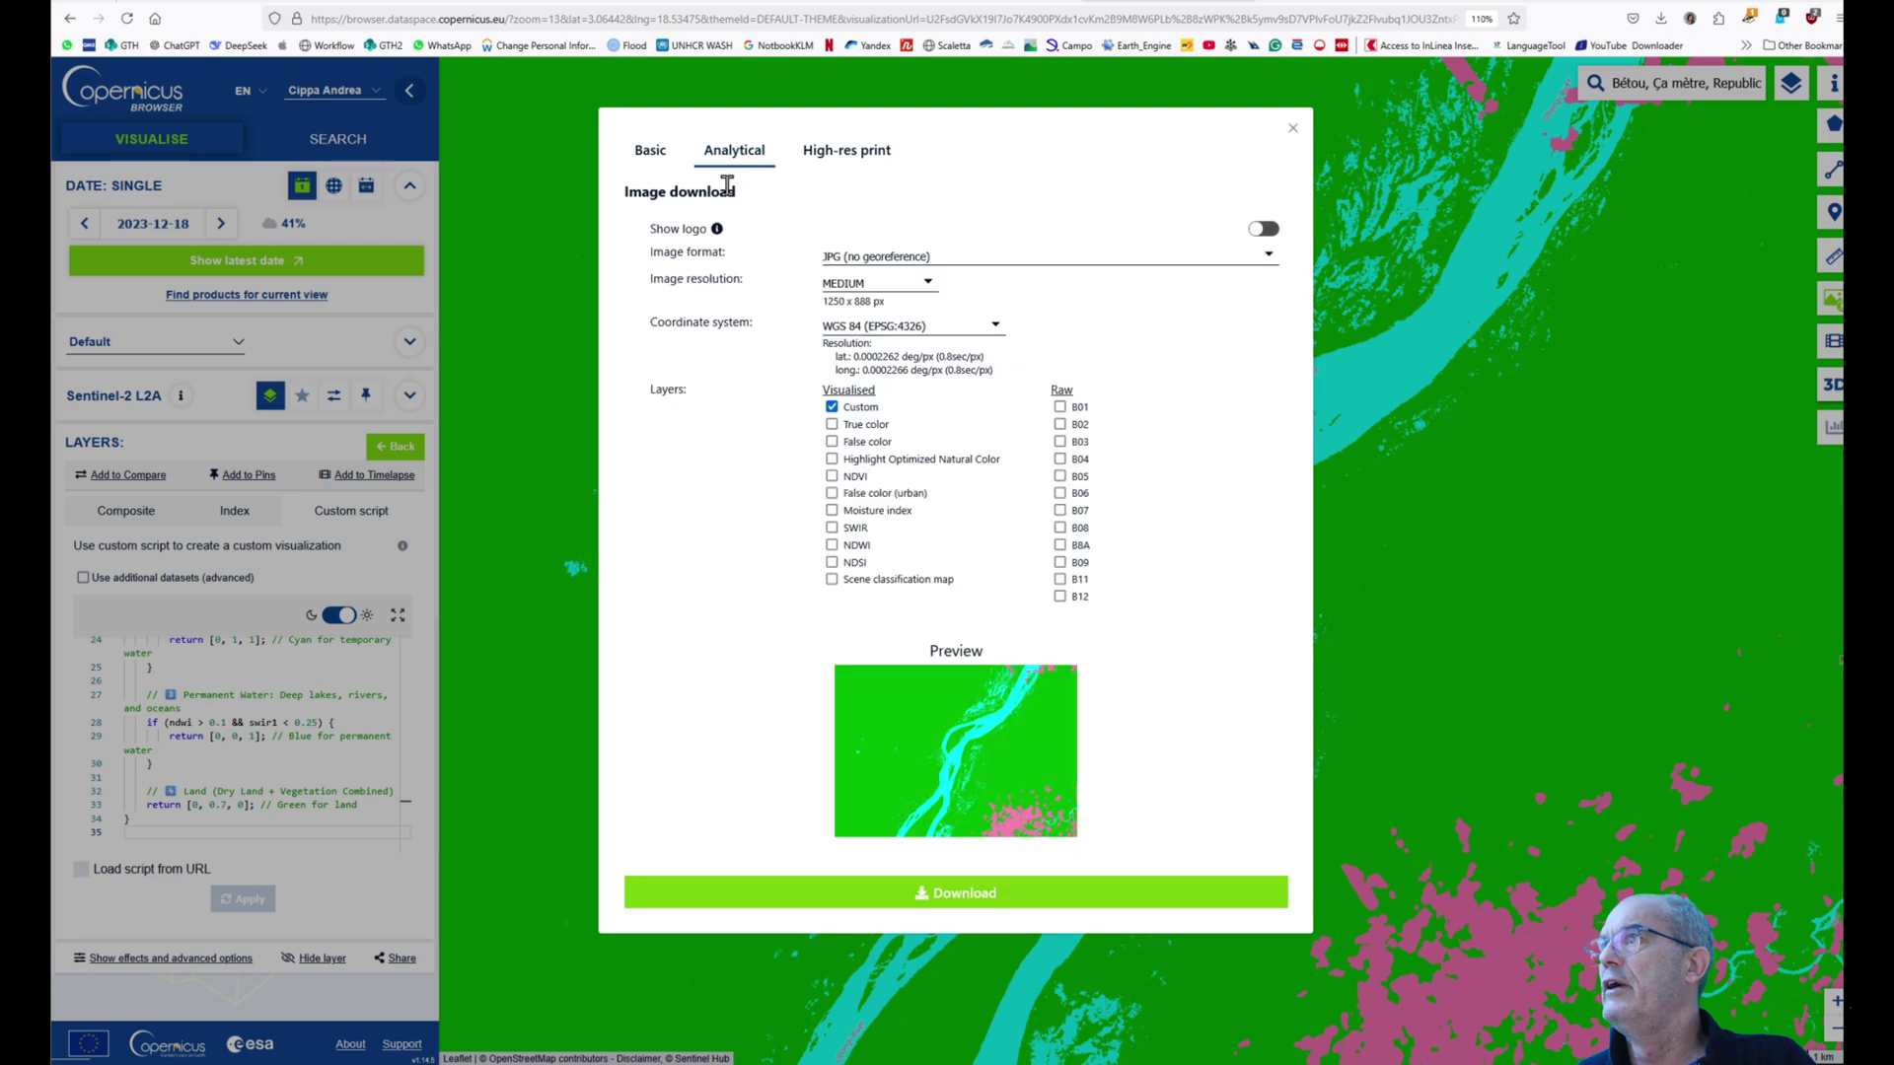
left_click(868, 258)
left_click(858, 363)
left_click(1016, 890)
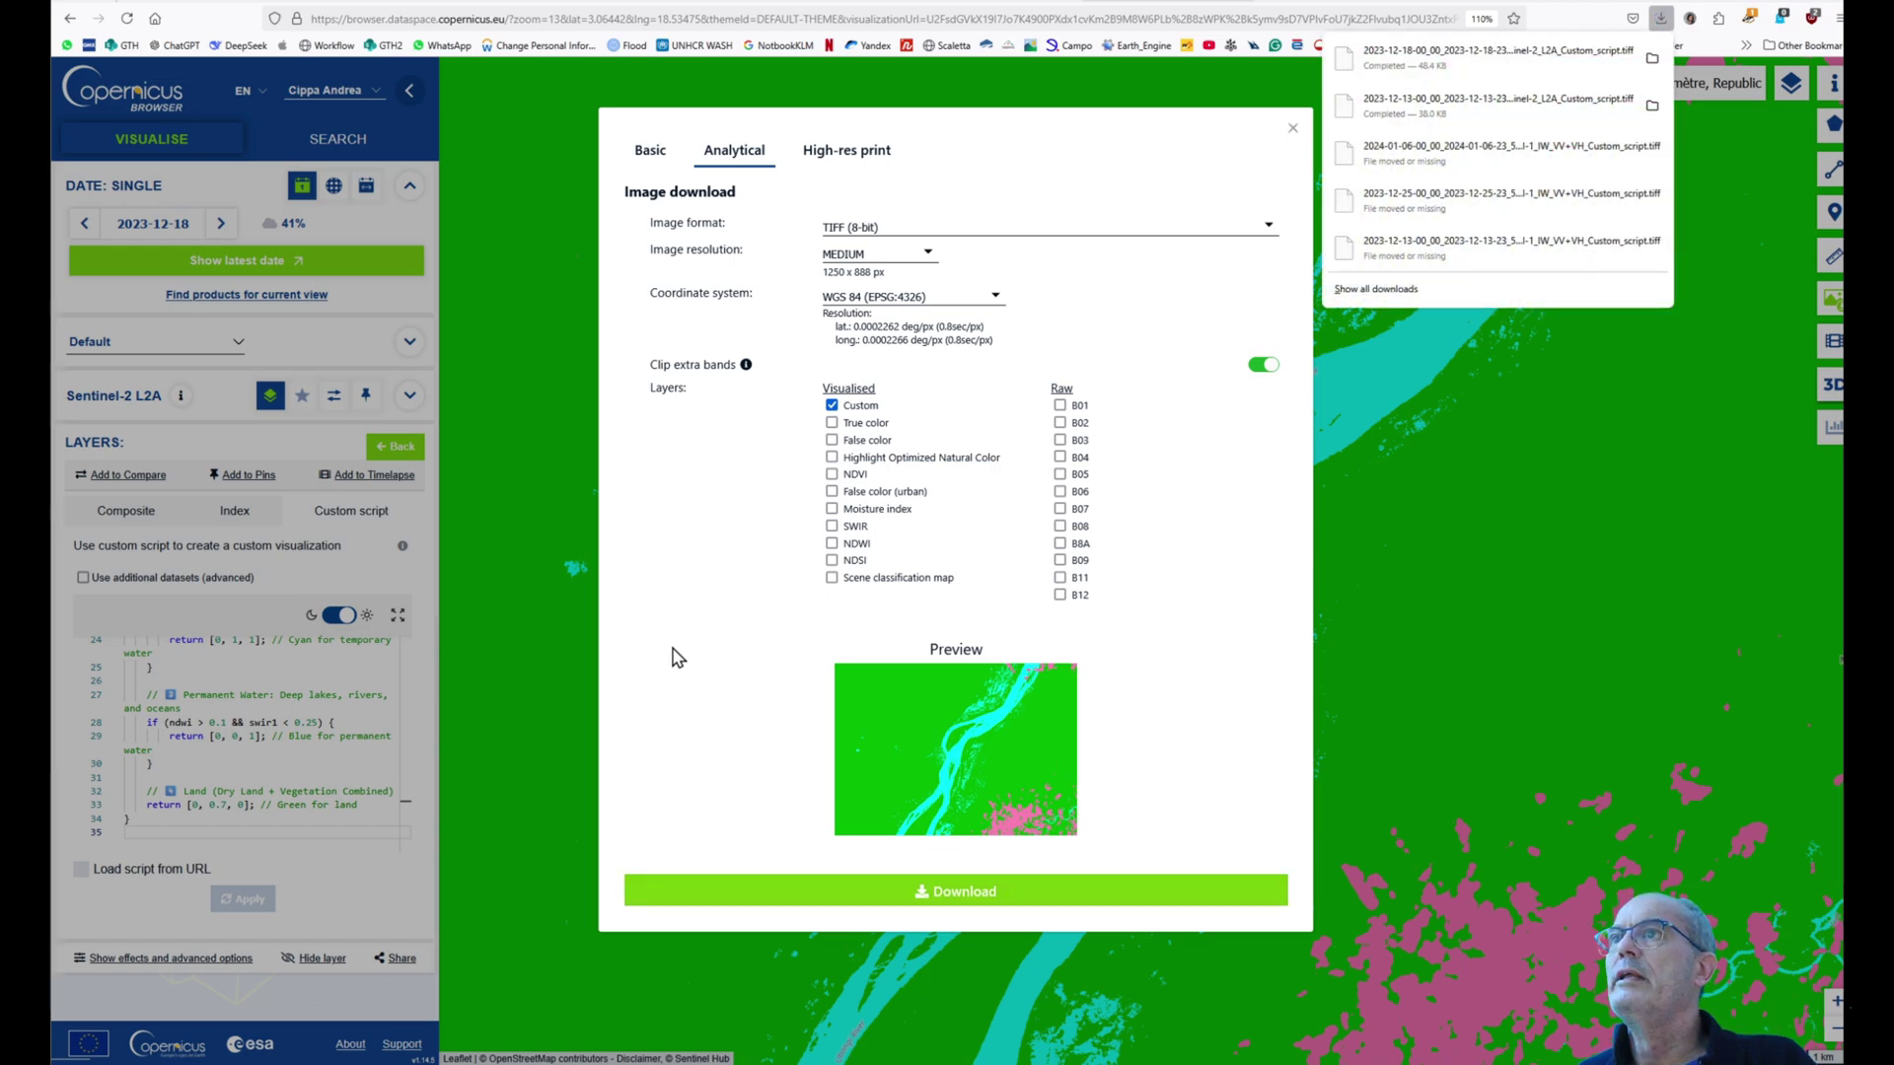
left_click(145, 221)
- Select 23 December 2023 in the calendar and export its flood map from the Analytical options as TIFF (8-bit)
left_click(145, 225)
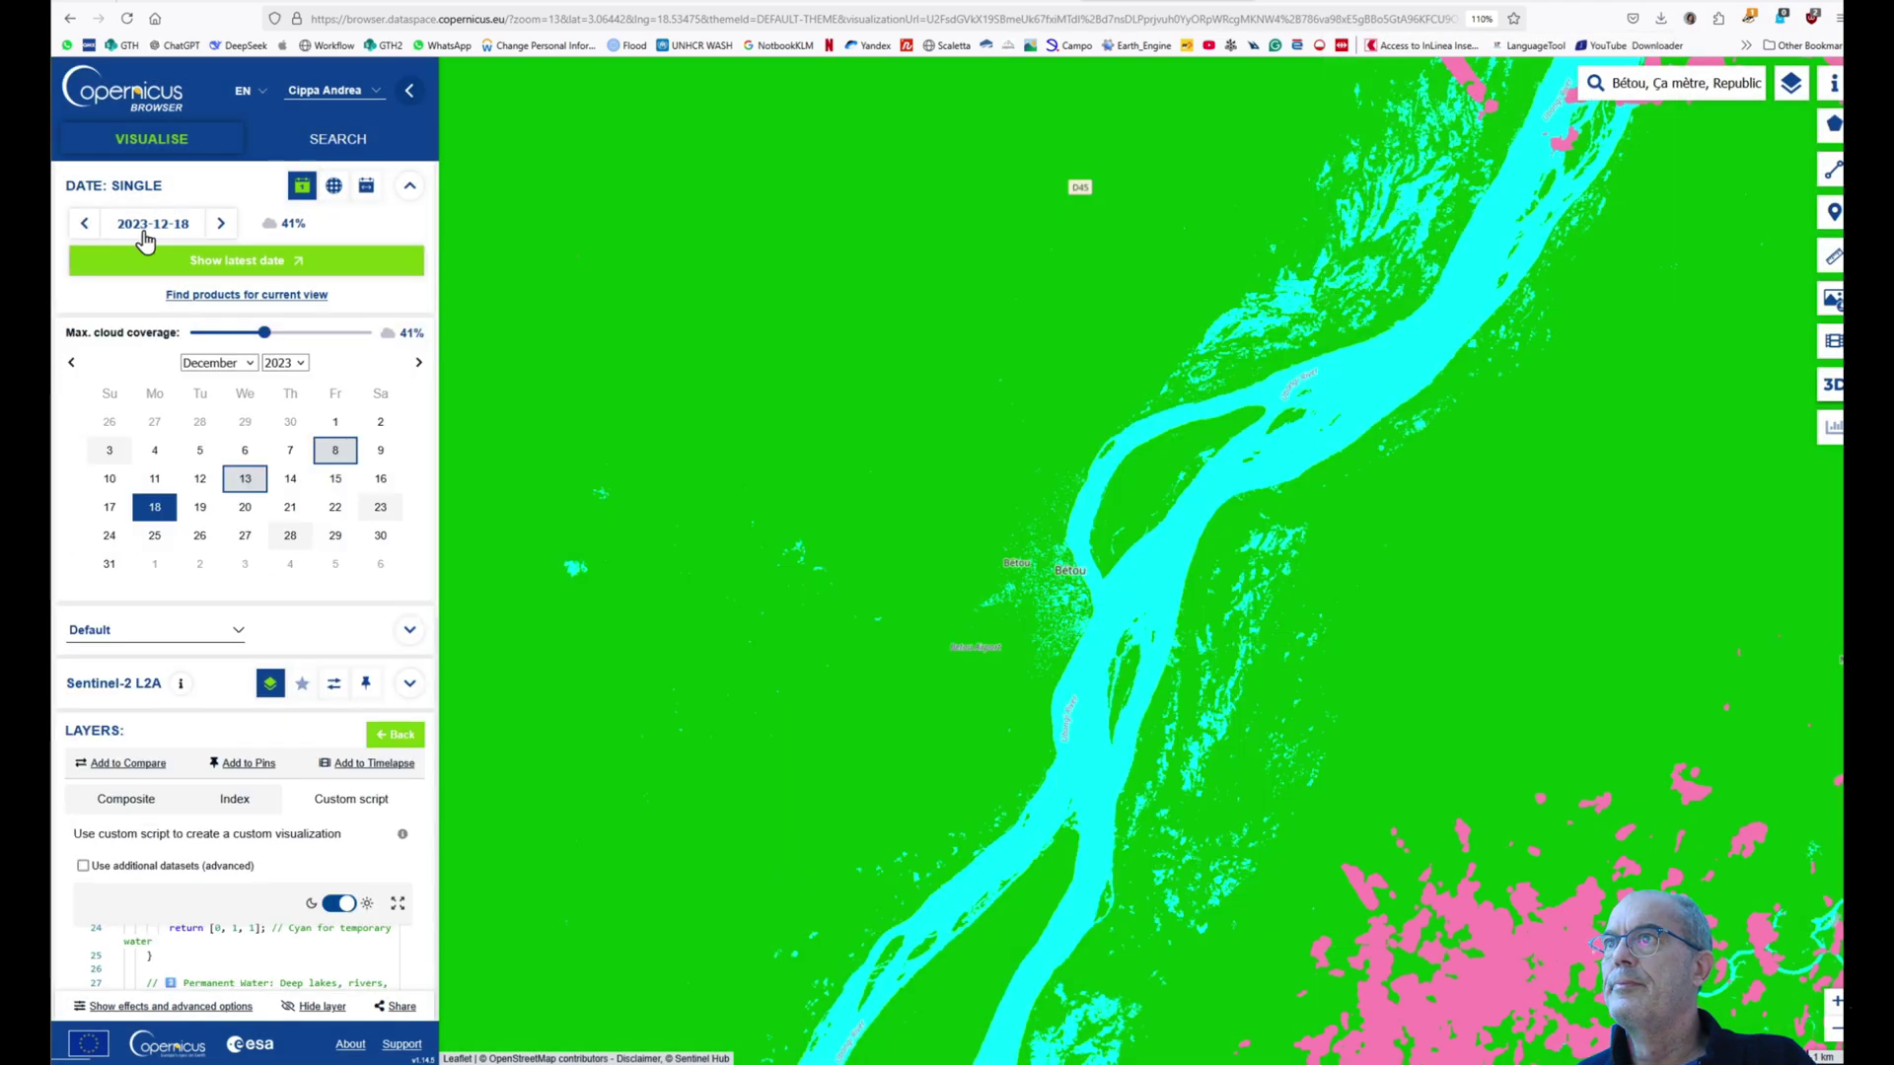
left_click(381, 507)
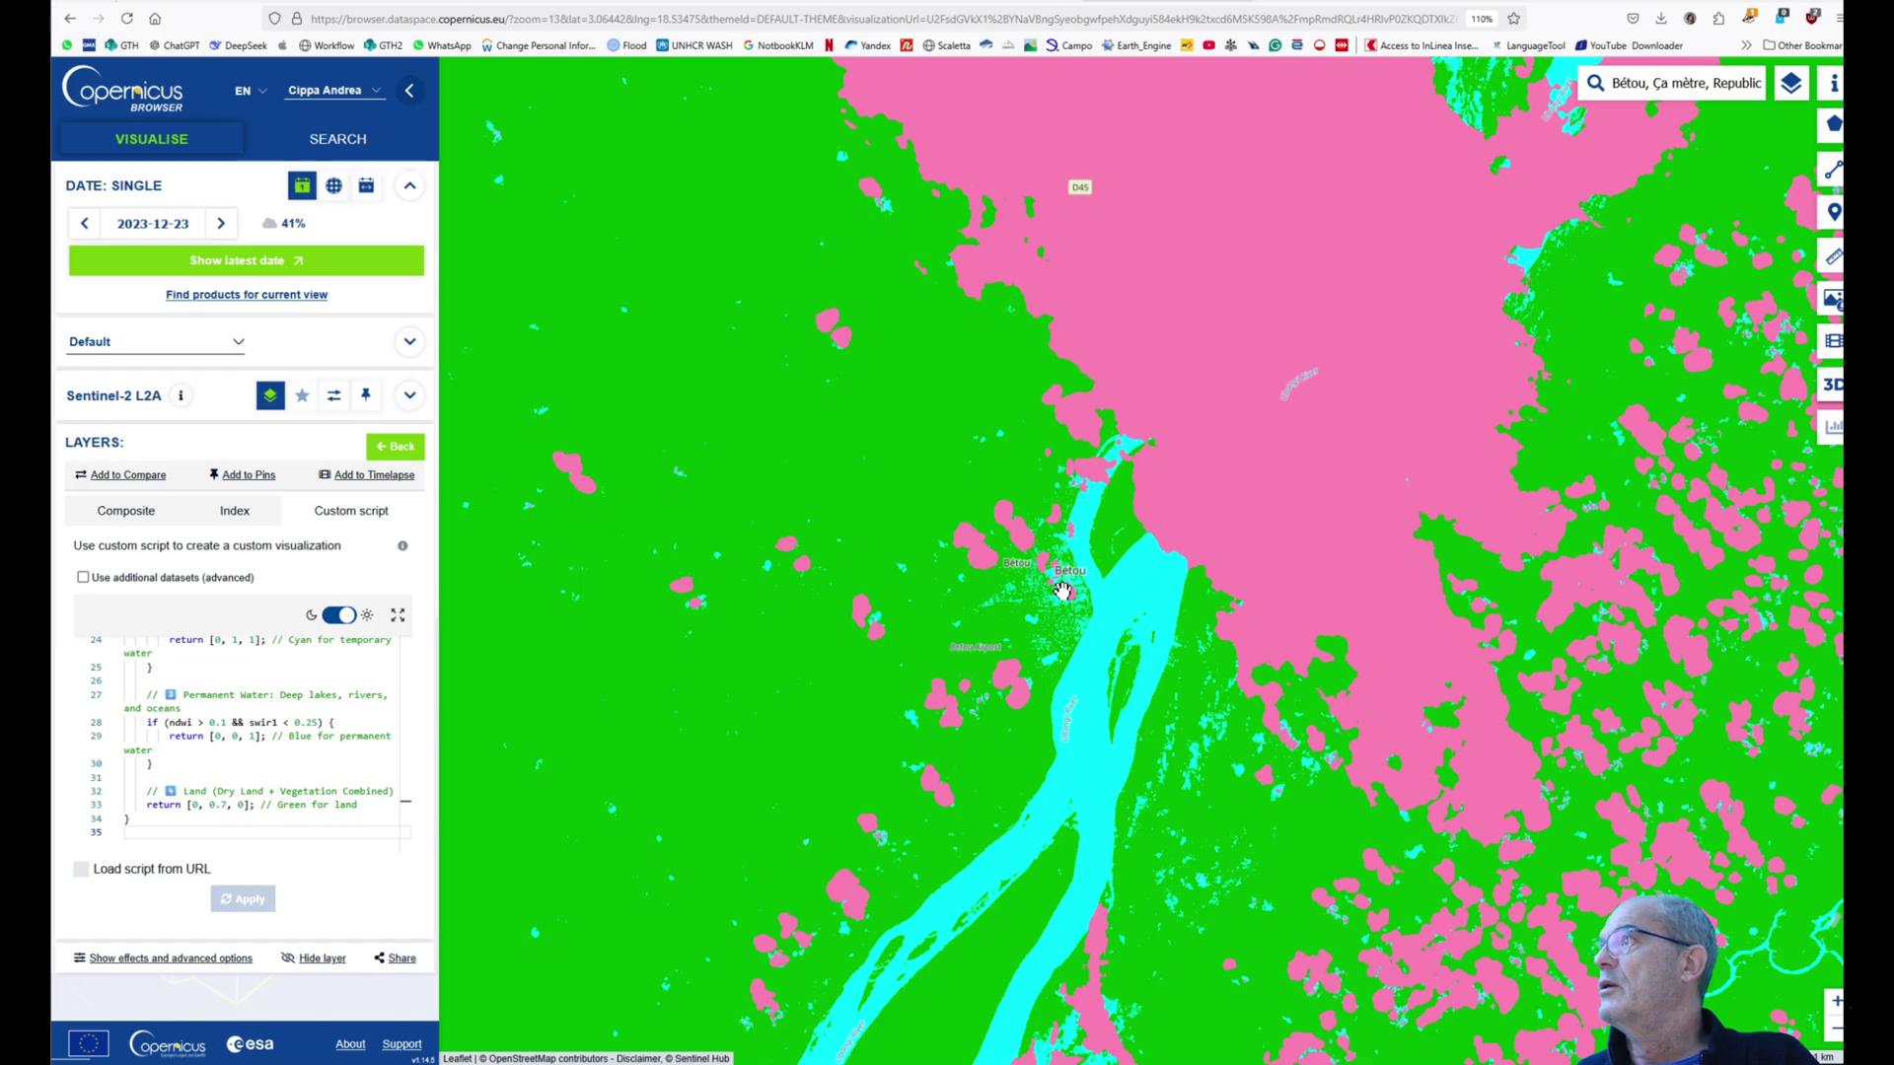
left_click(1827, 308)
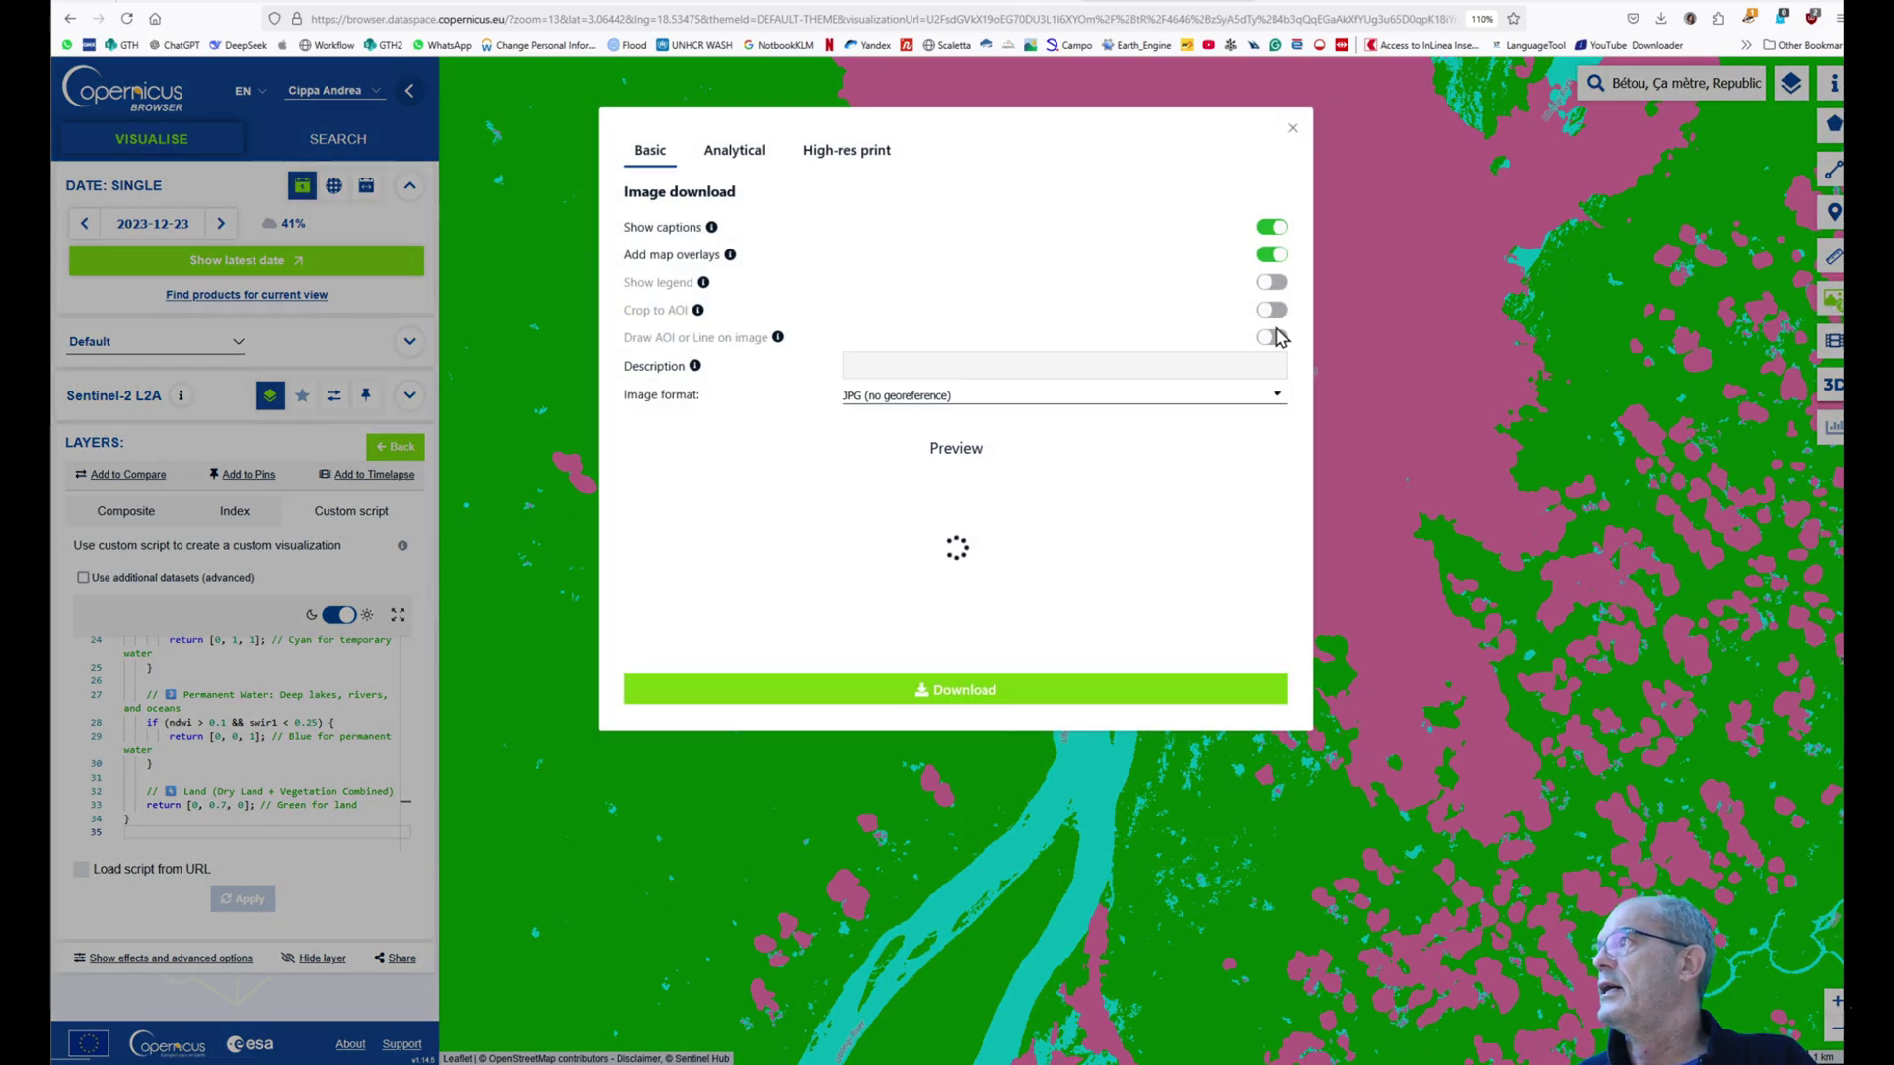
left_click(743, 156)
left_click(872, 261)
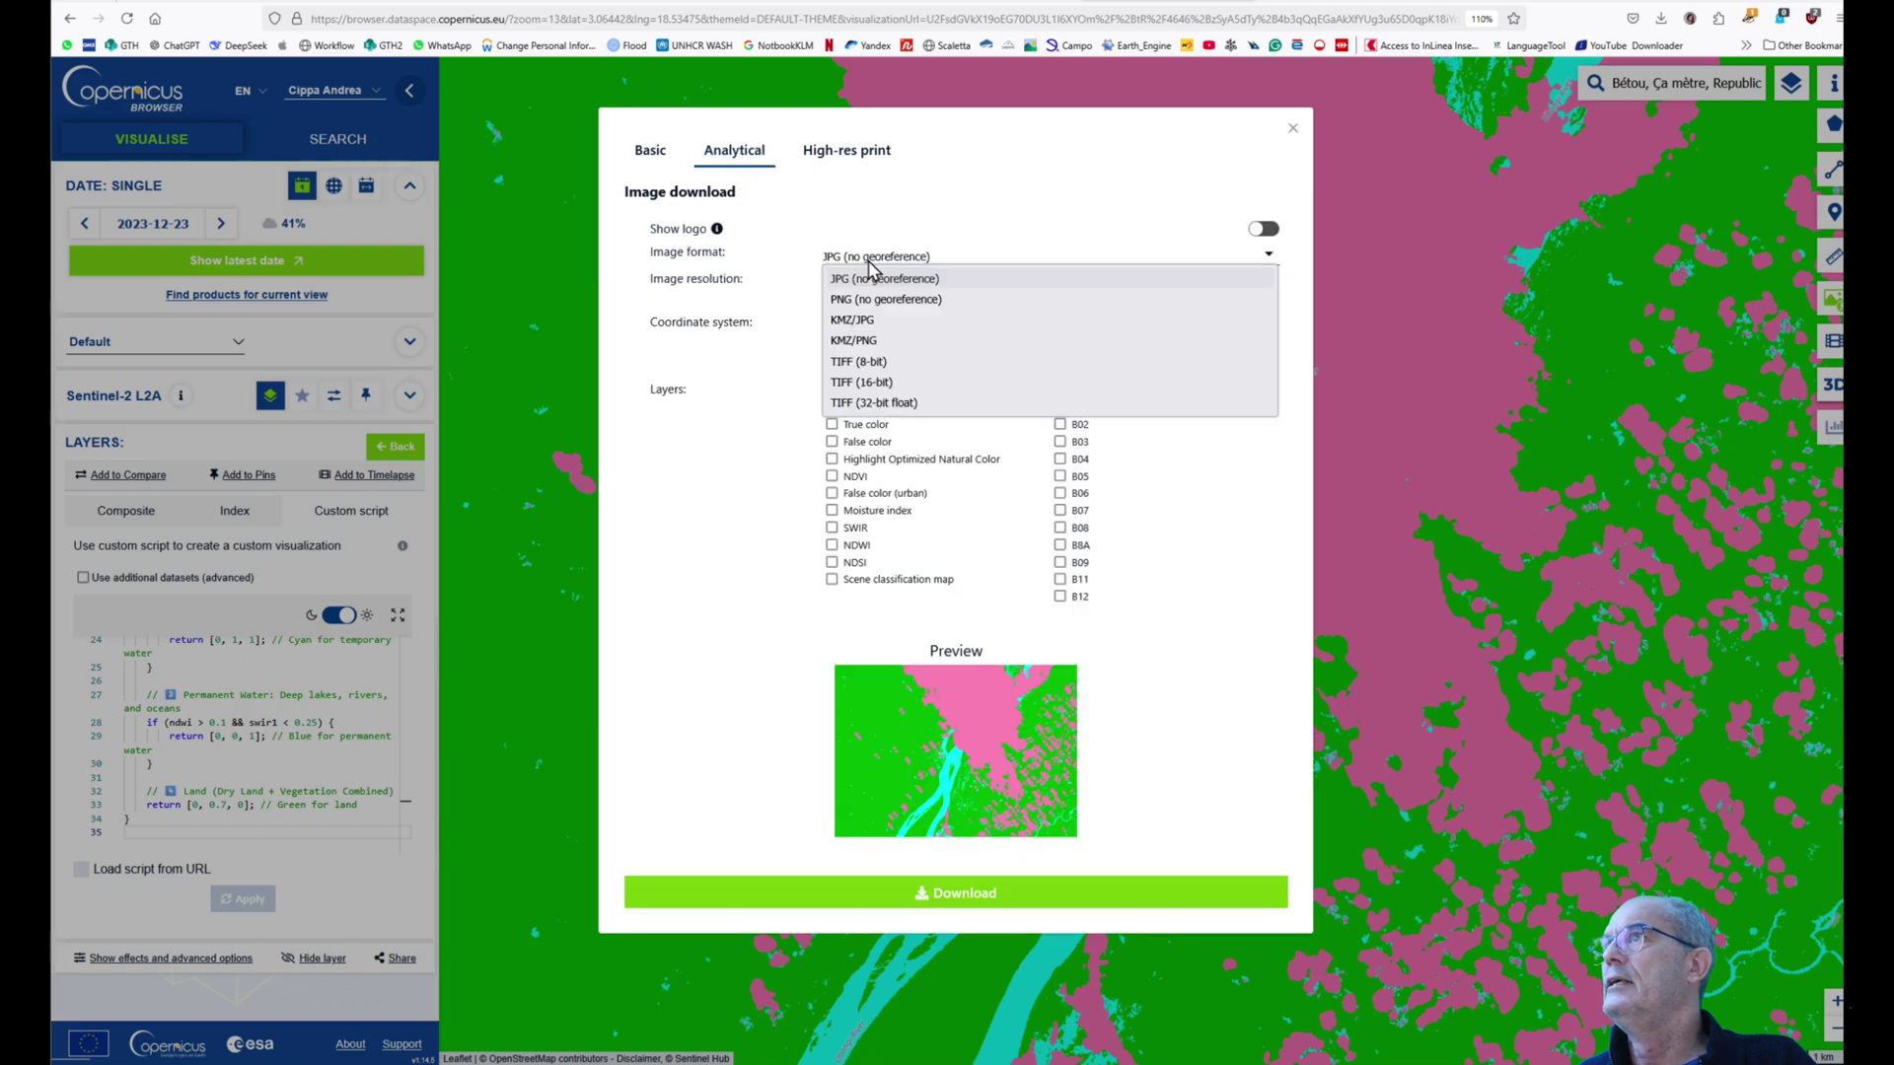
left_click(880, 365)
left_click(1007, 892)
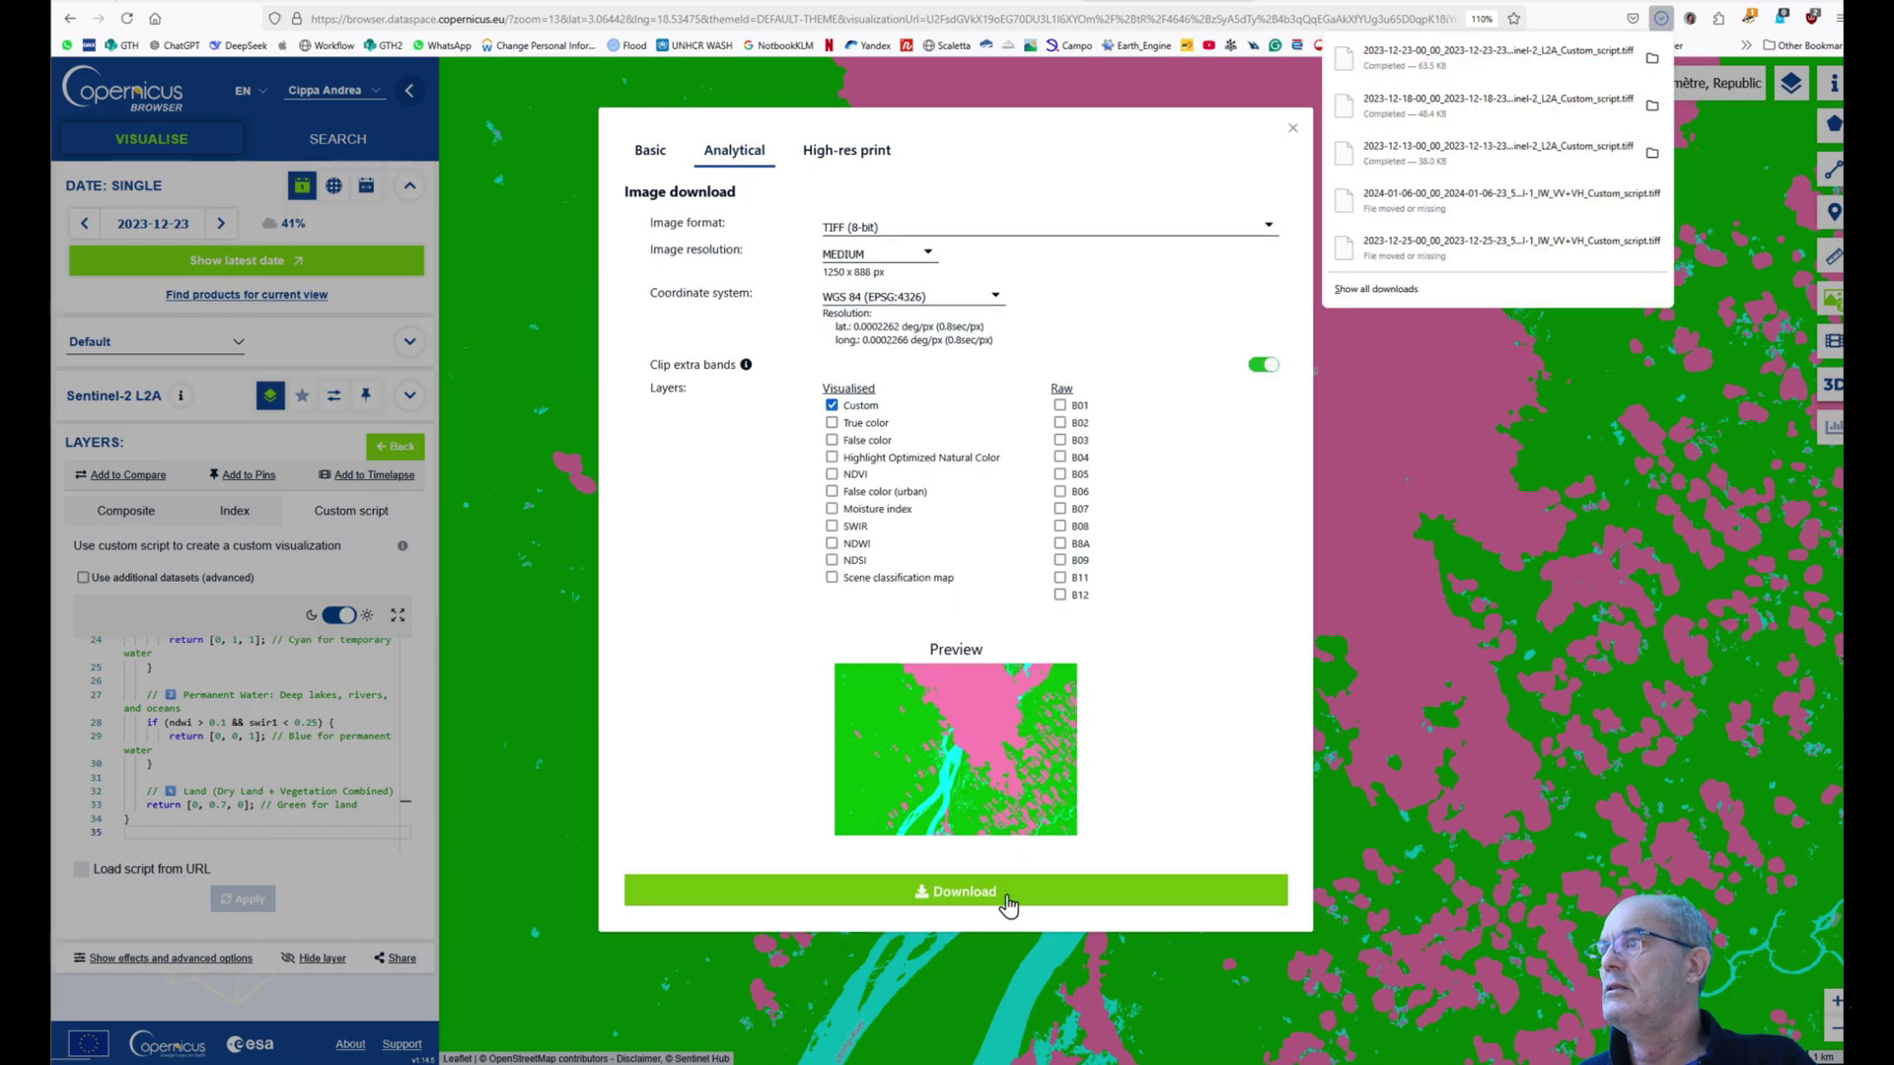
key("Escape")
key("Escape")
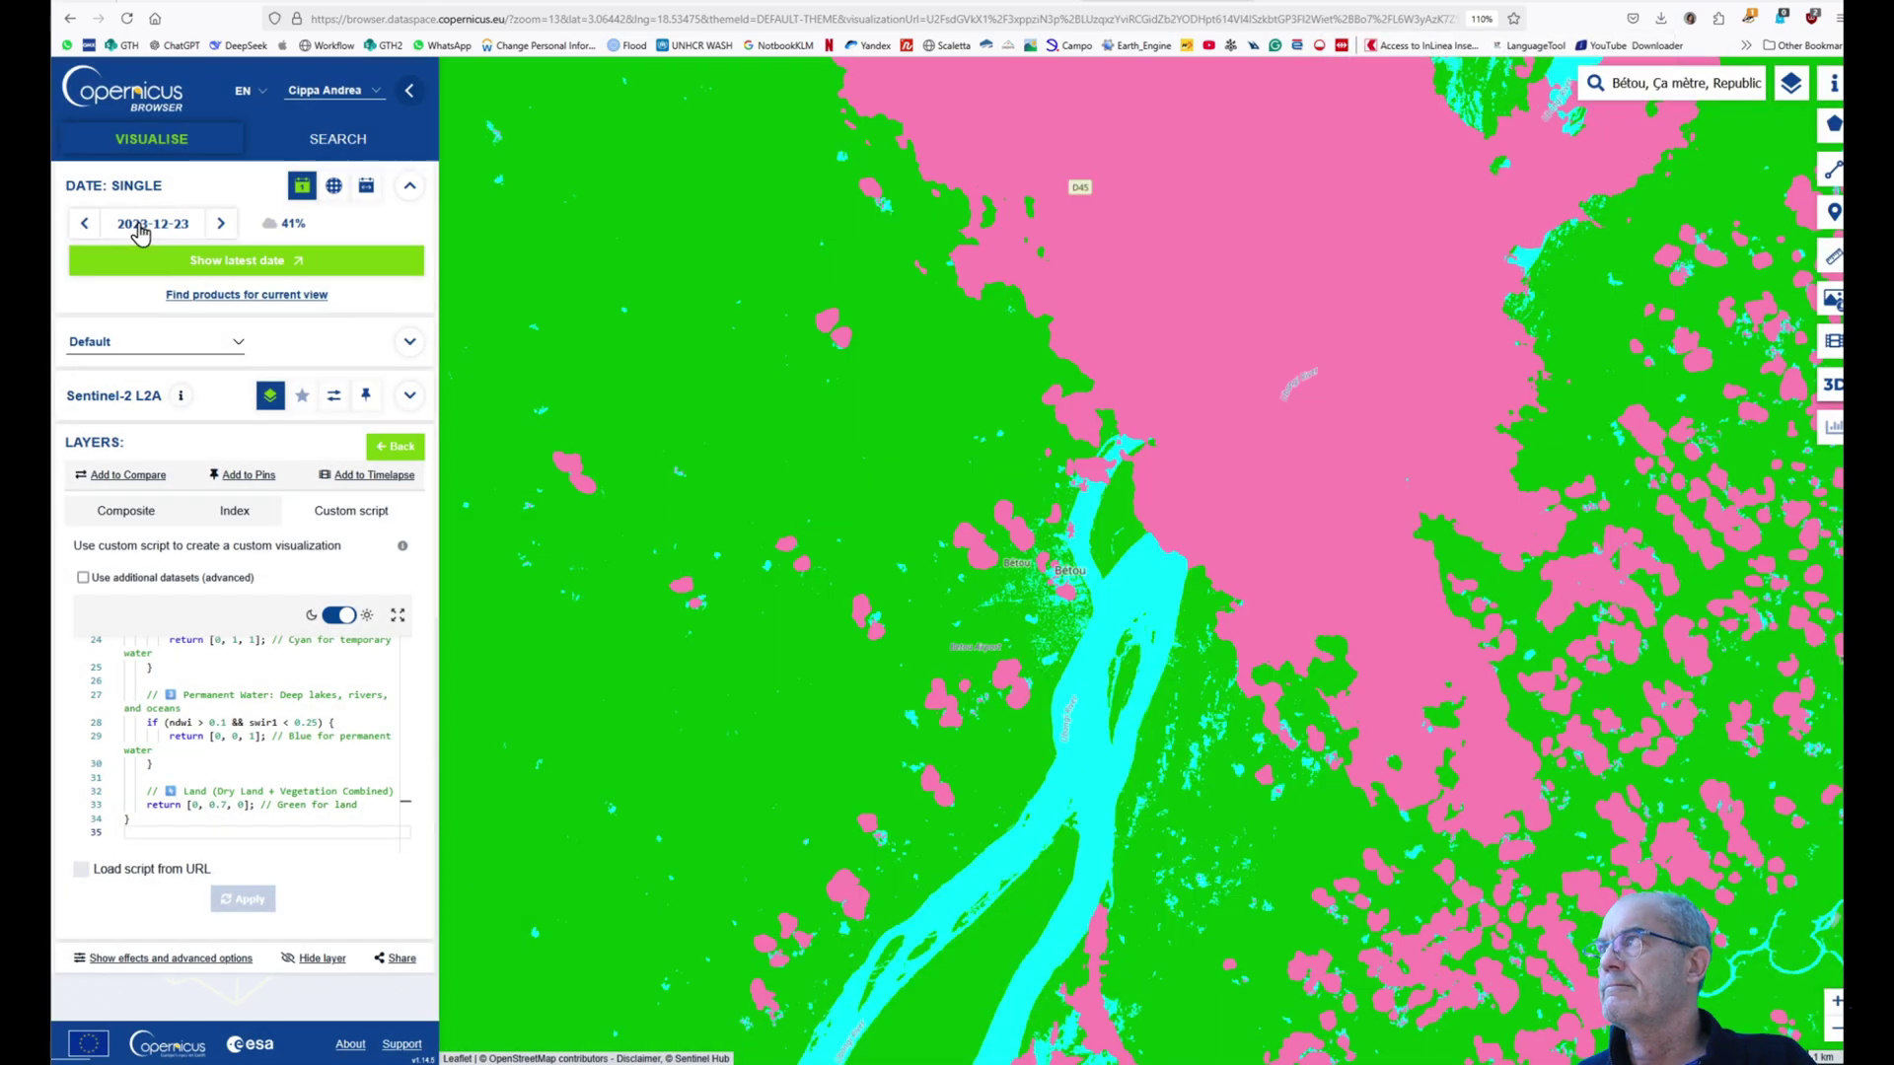
- Set the calendar to January 2024 and view the fully clouded 2 January image
left_click(143, 230)
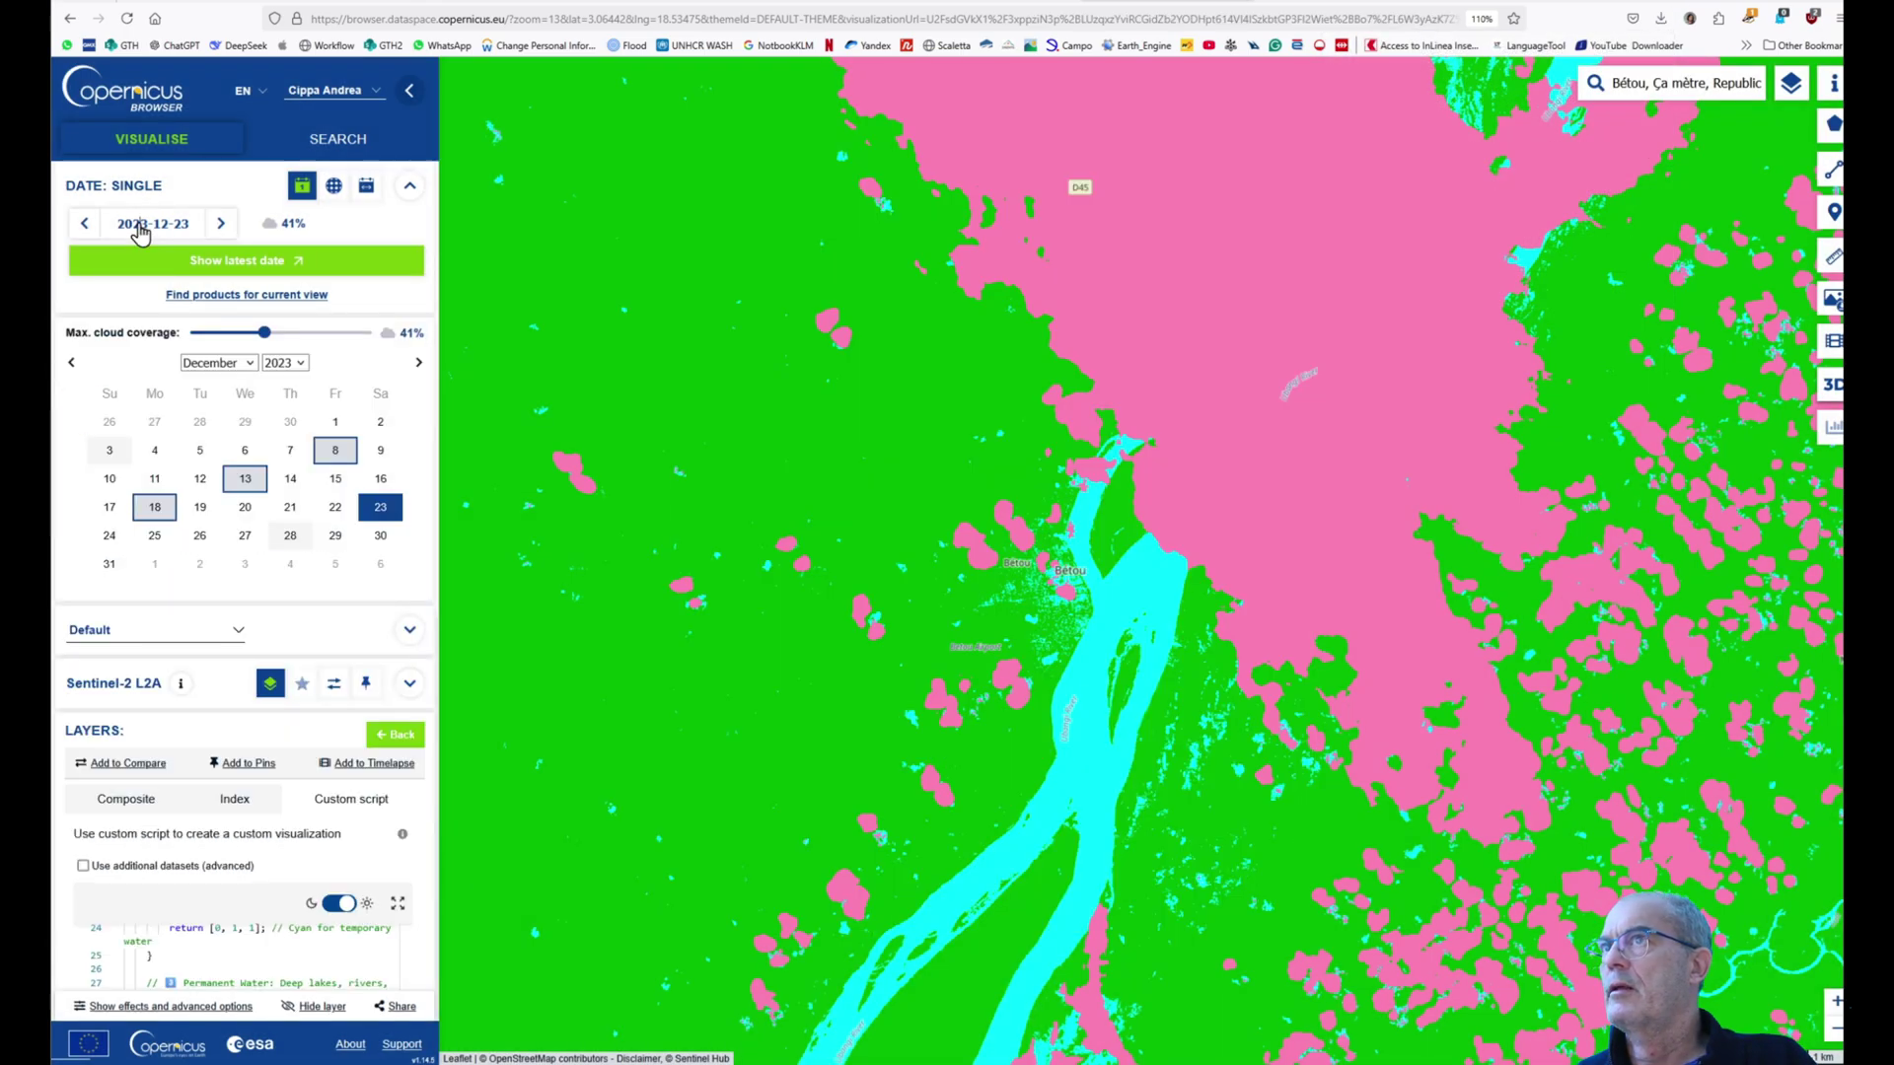
left_click(292, 365)
left_click(298, 570)
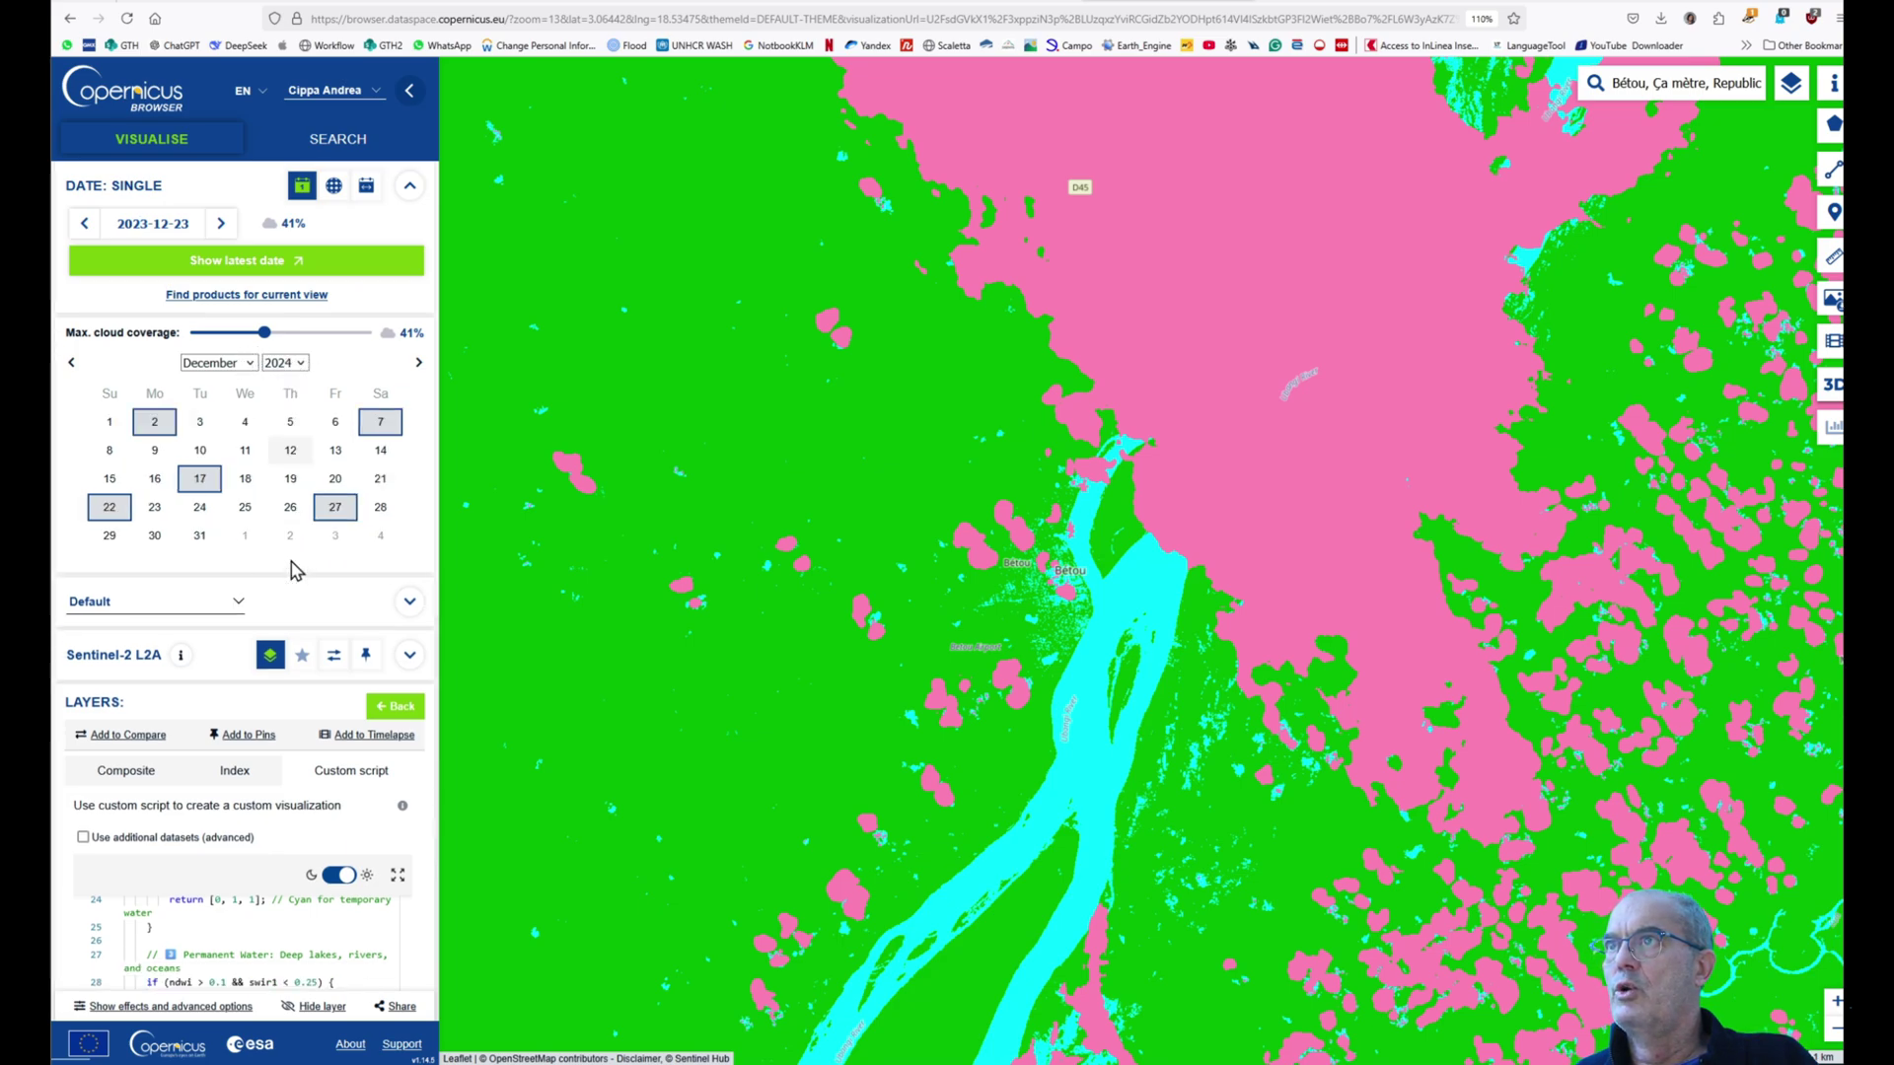
left_click(210, 379)
left_click(211, 384)
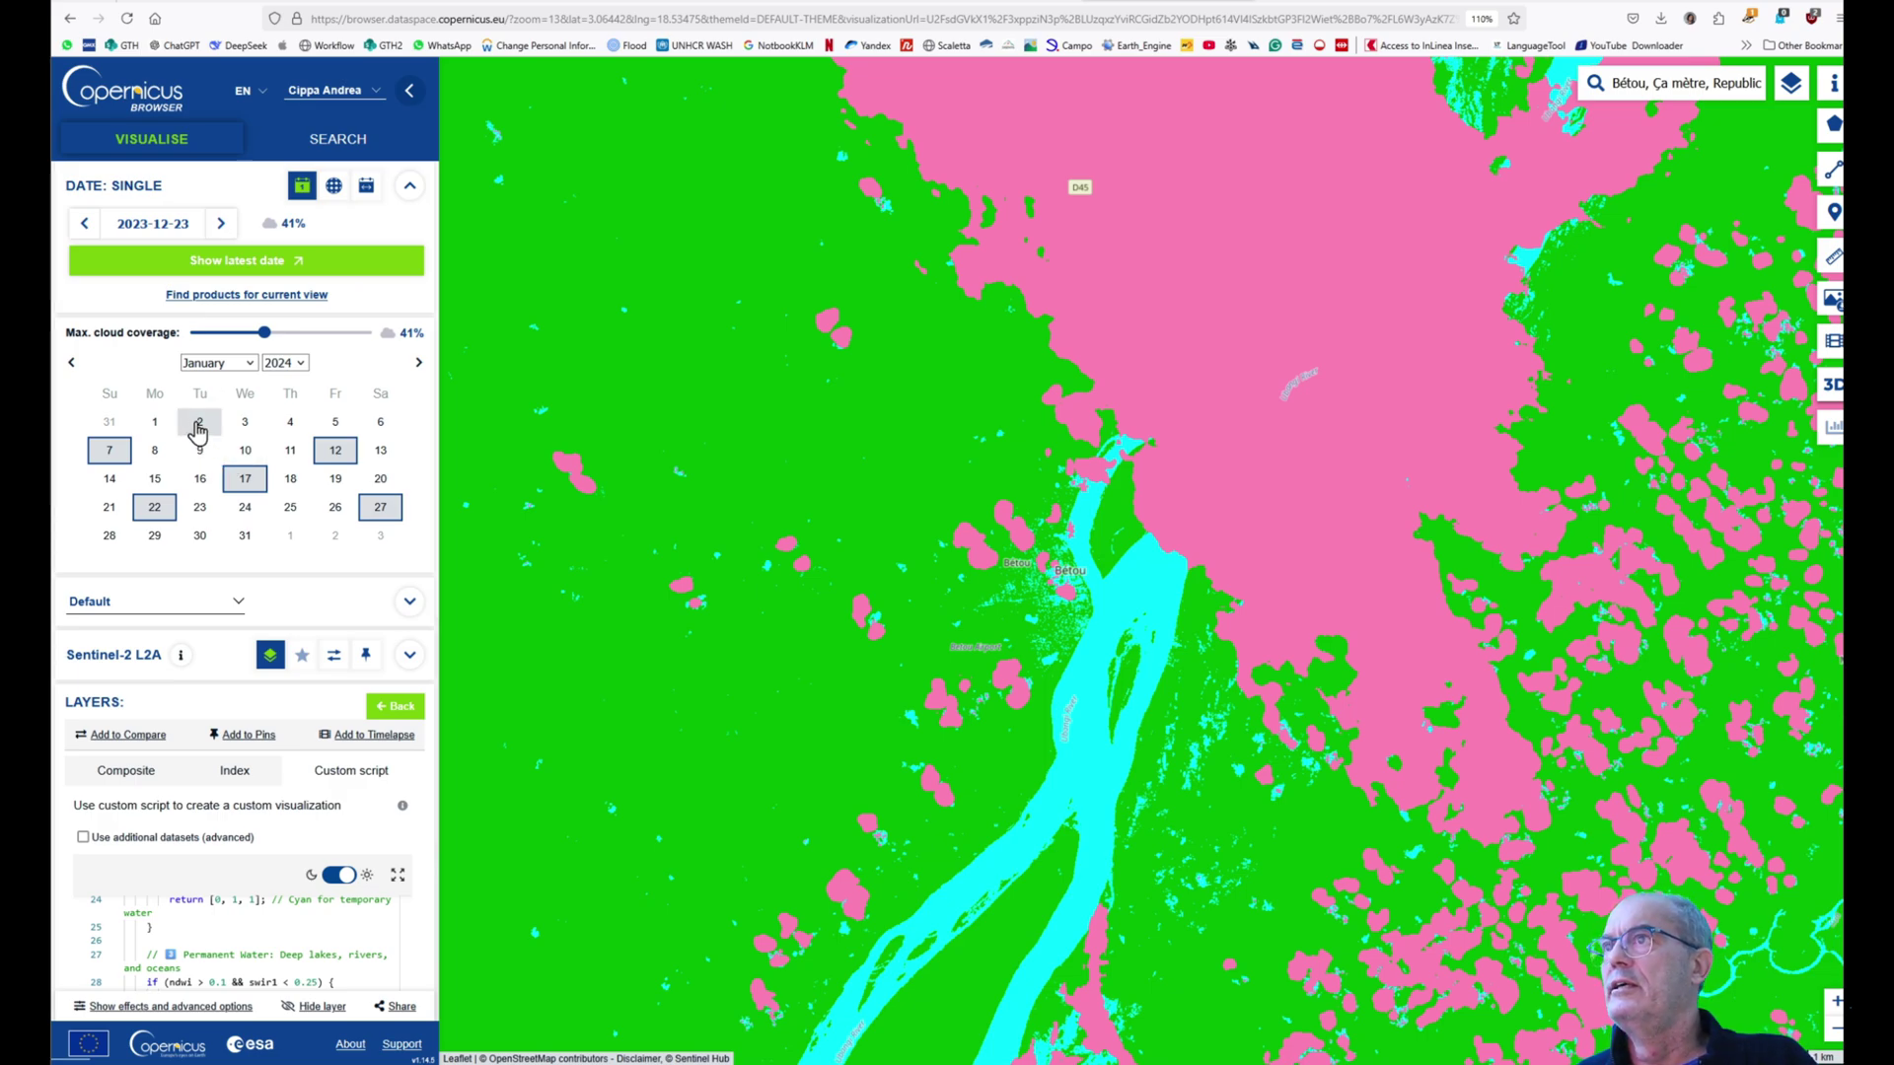
left_click(198, 424)
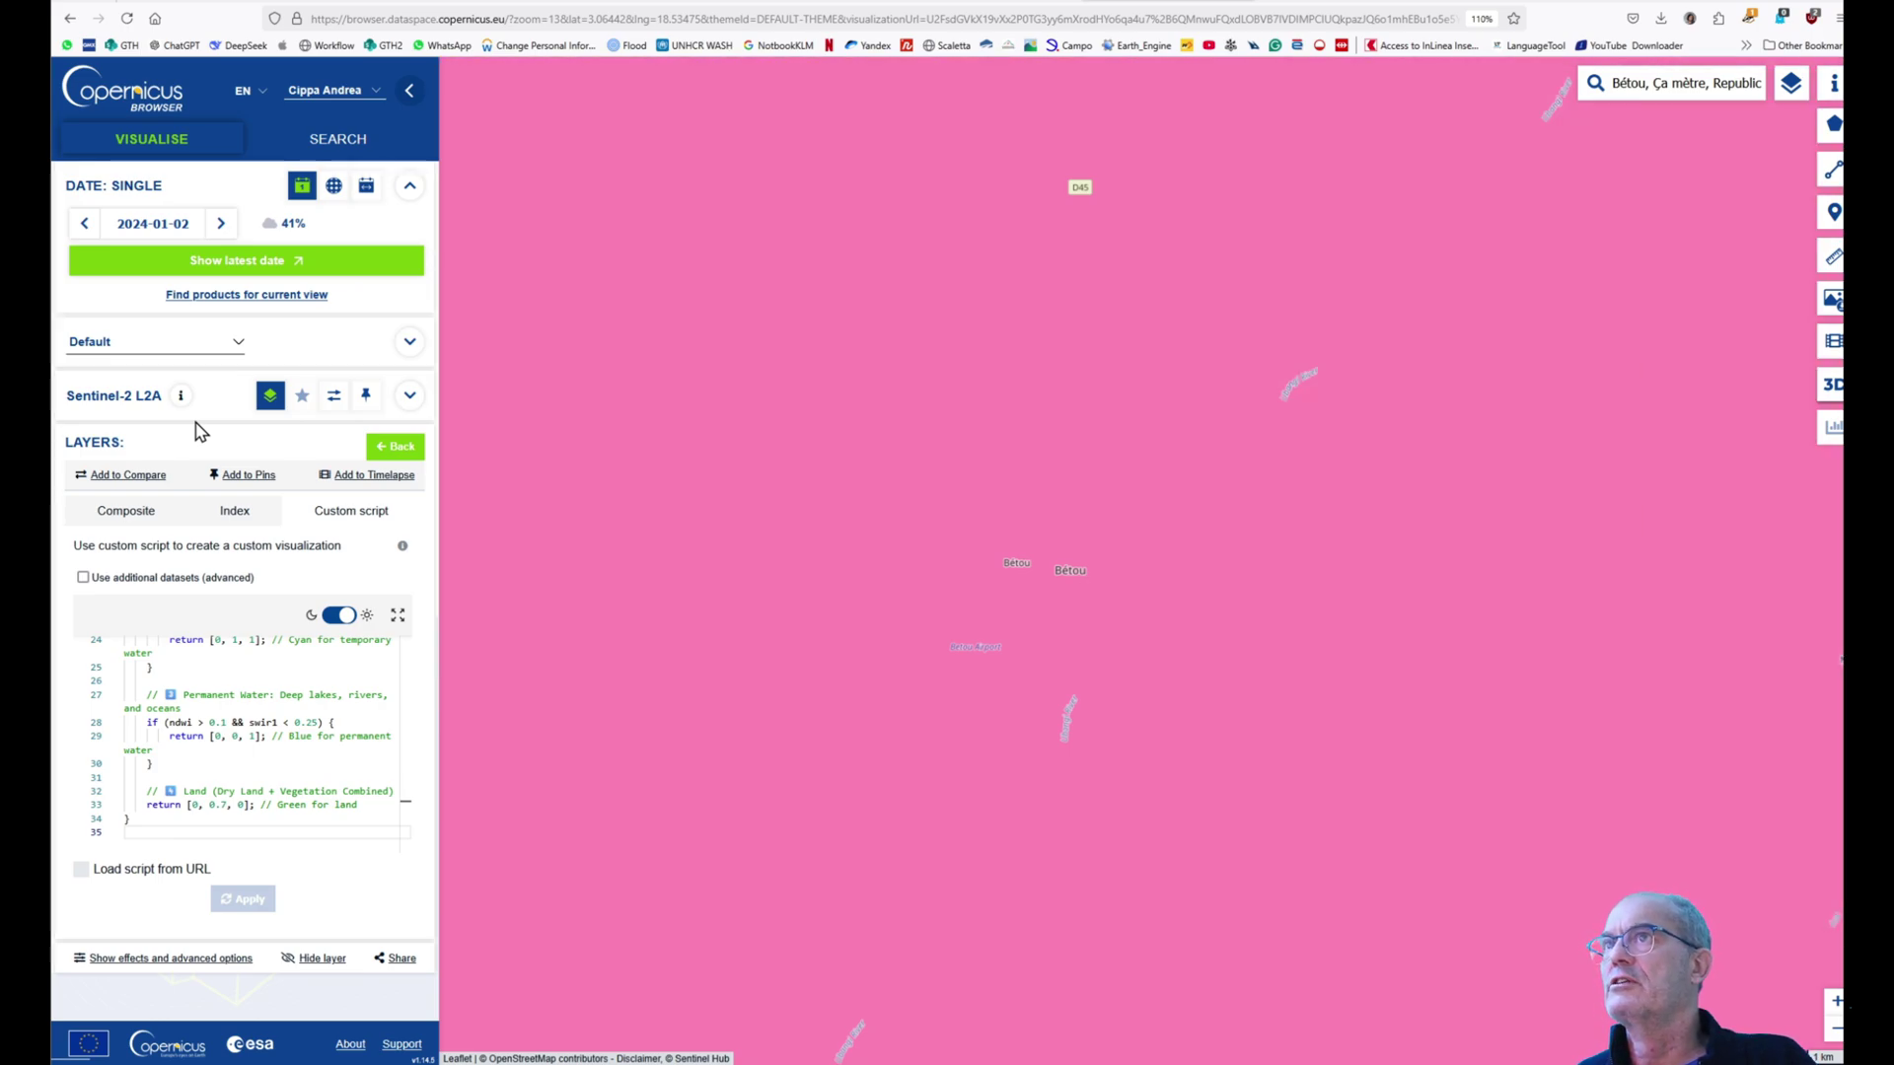
- Switch to 7 January 2024 and open the Analytical image format choices for download
left_click(139, 224)
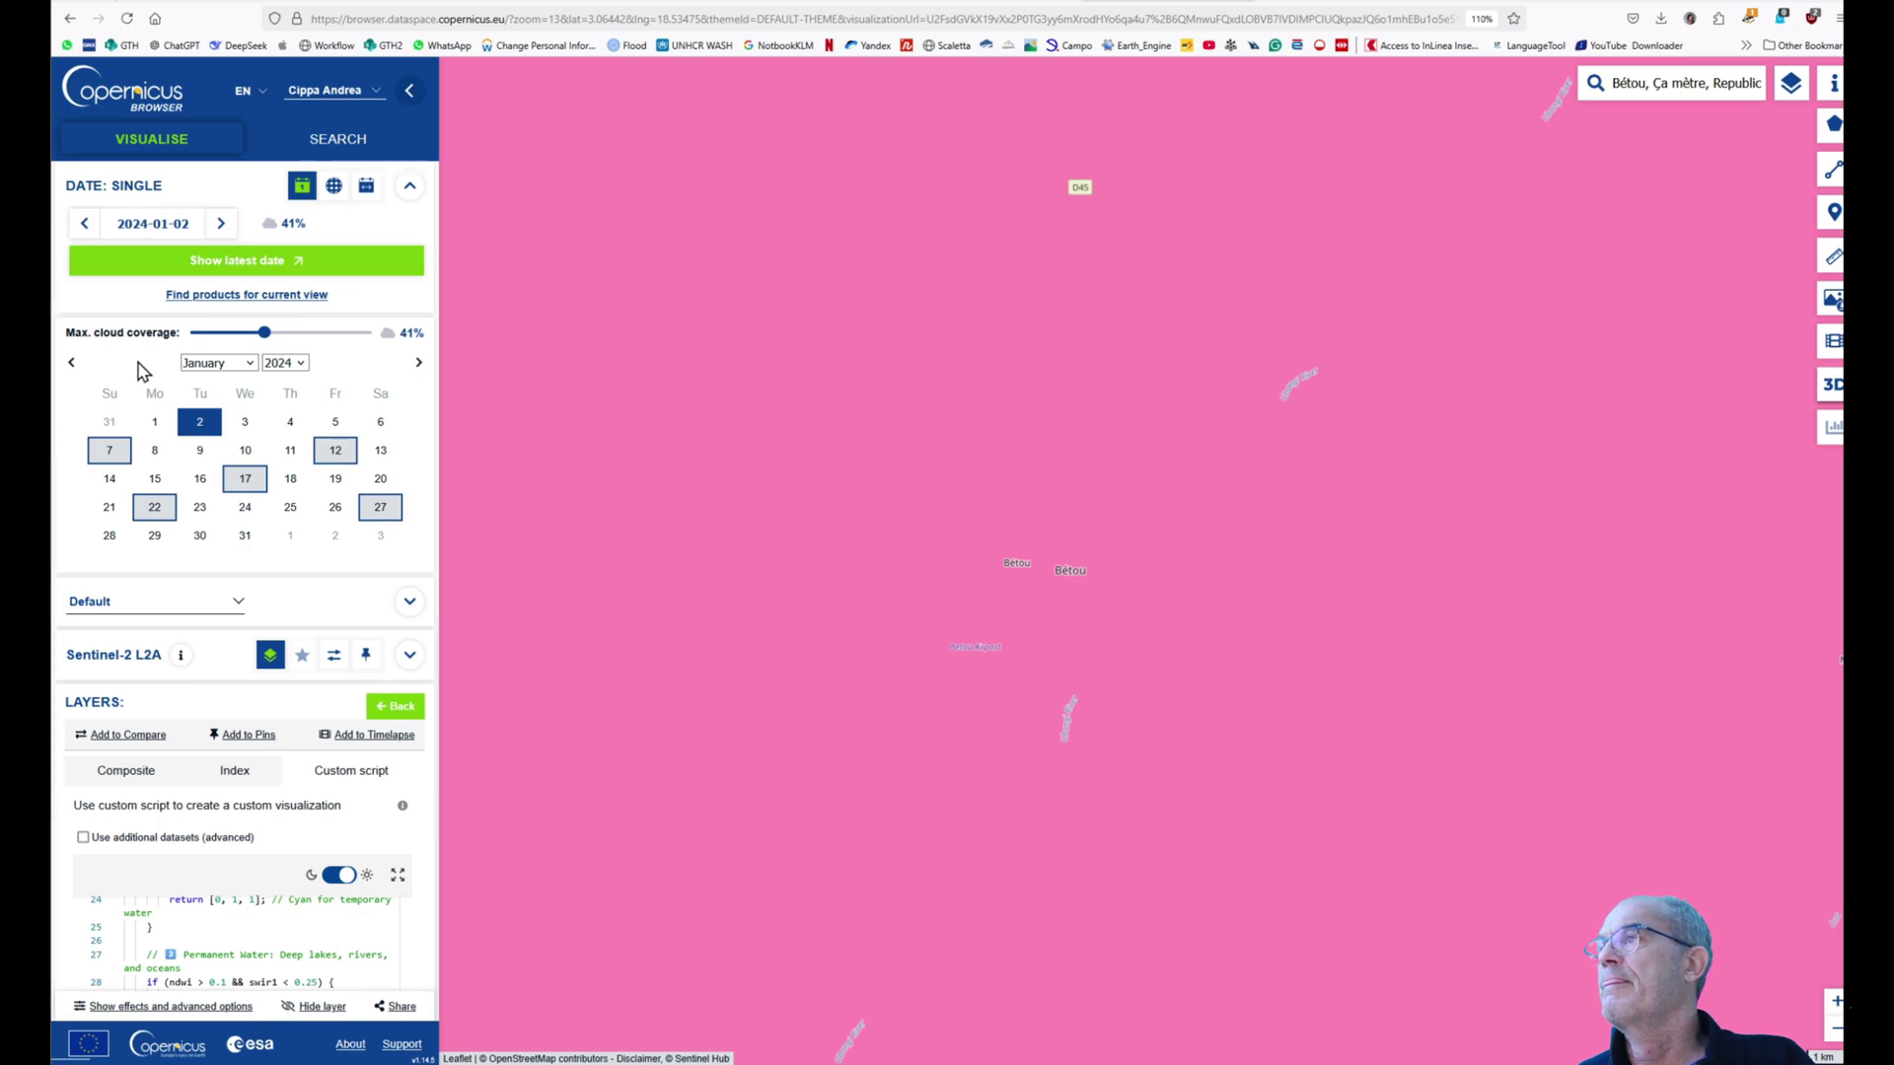
left_click(111, 456)
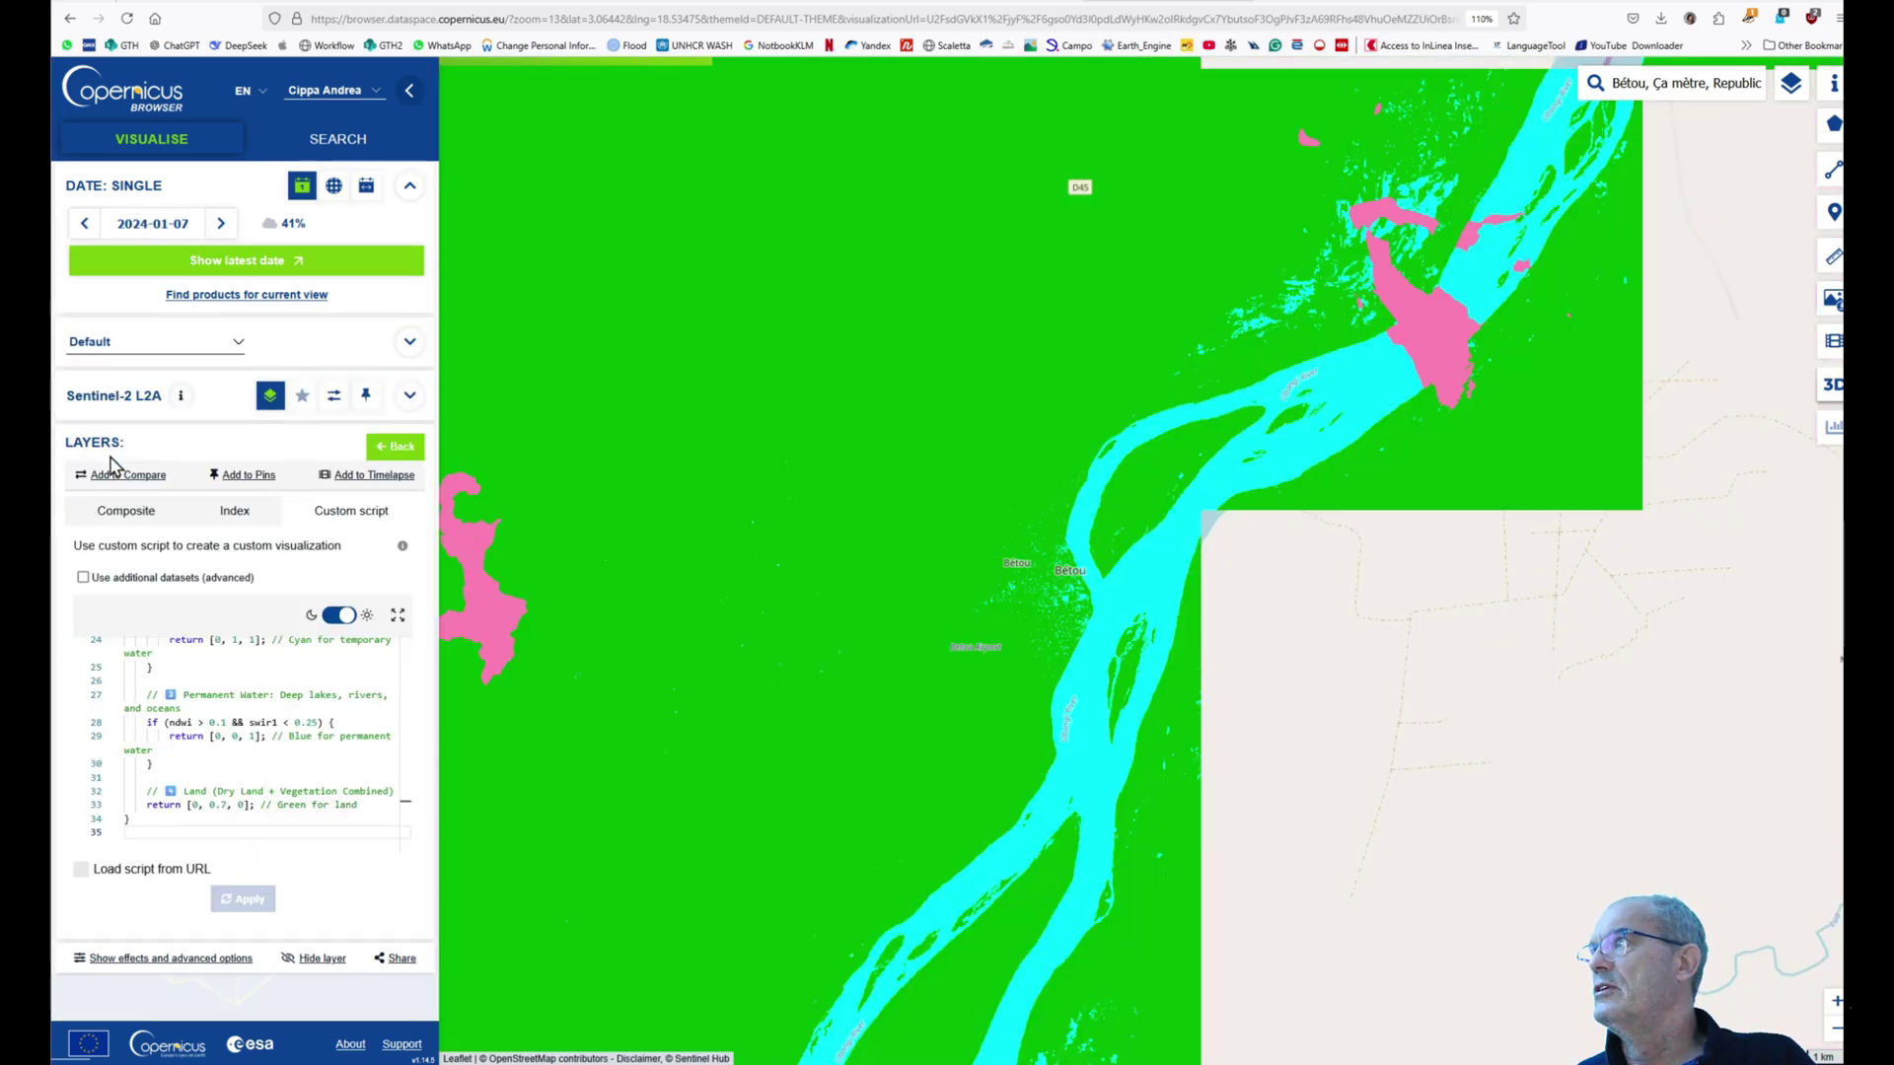
left_click(1833, 301)
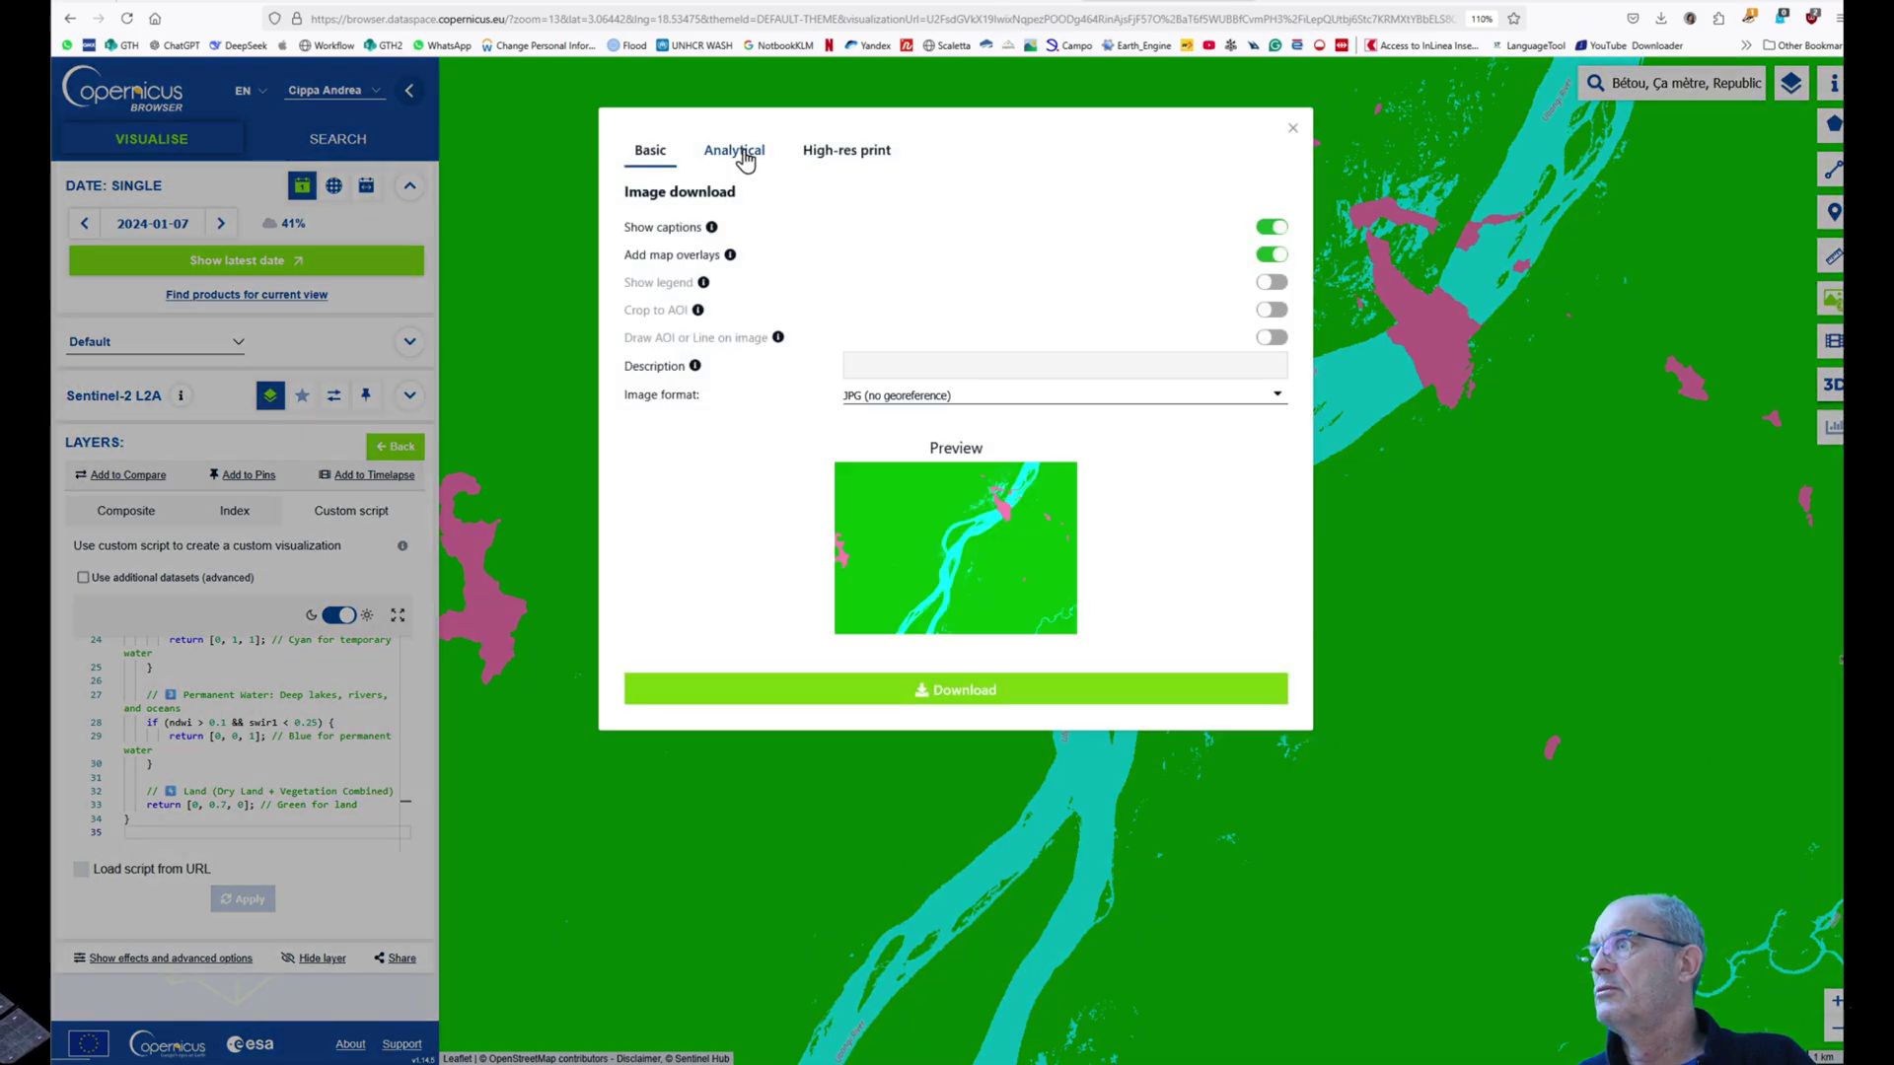
left_click(738, 149)
left_click(918, 257)
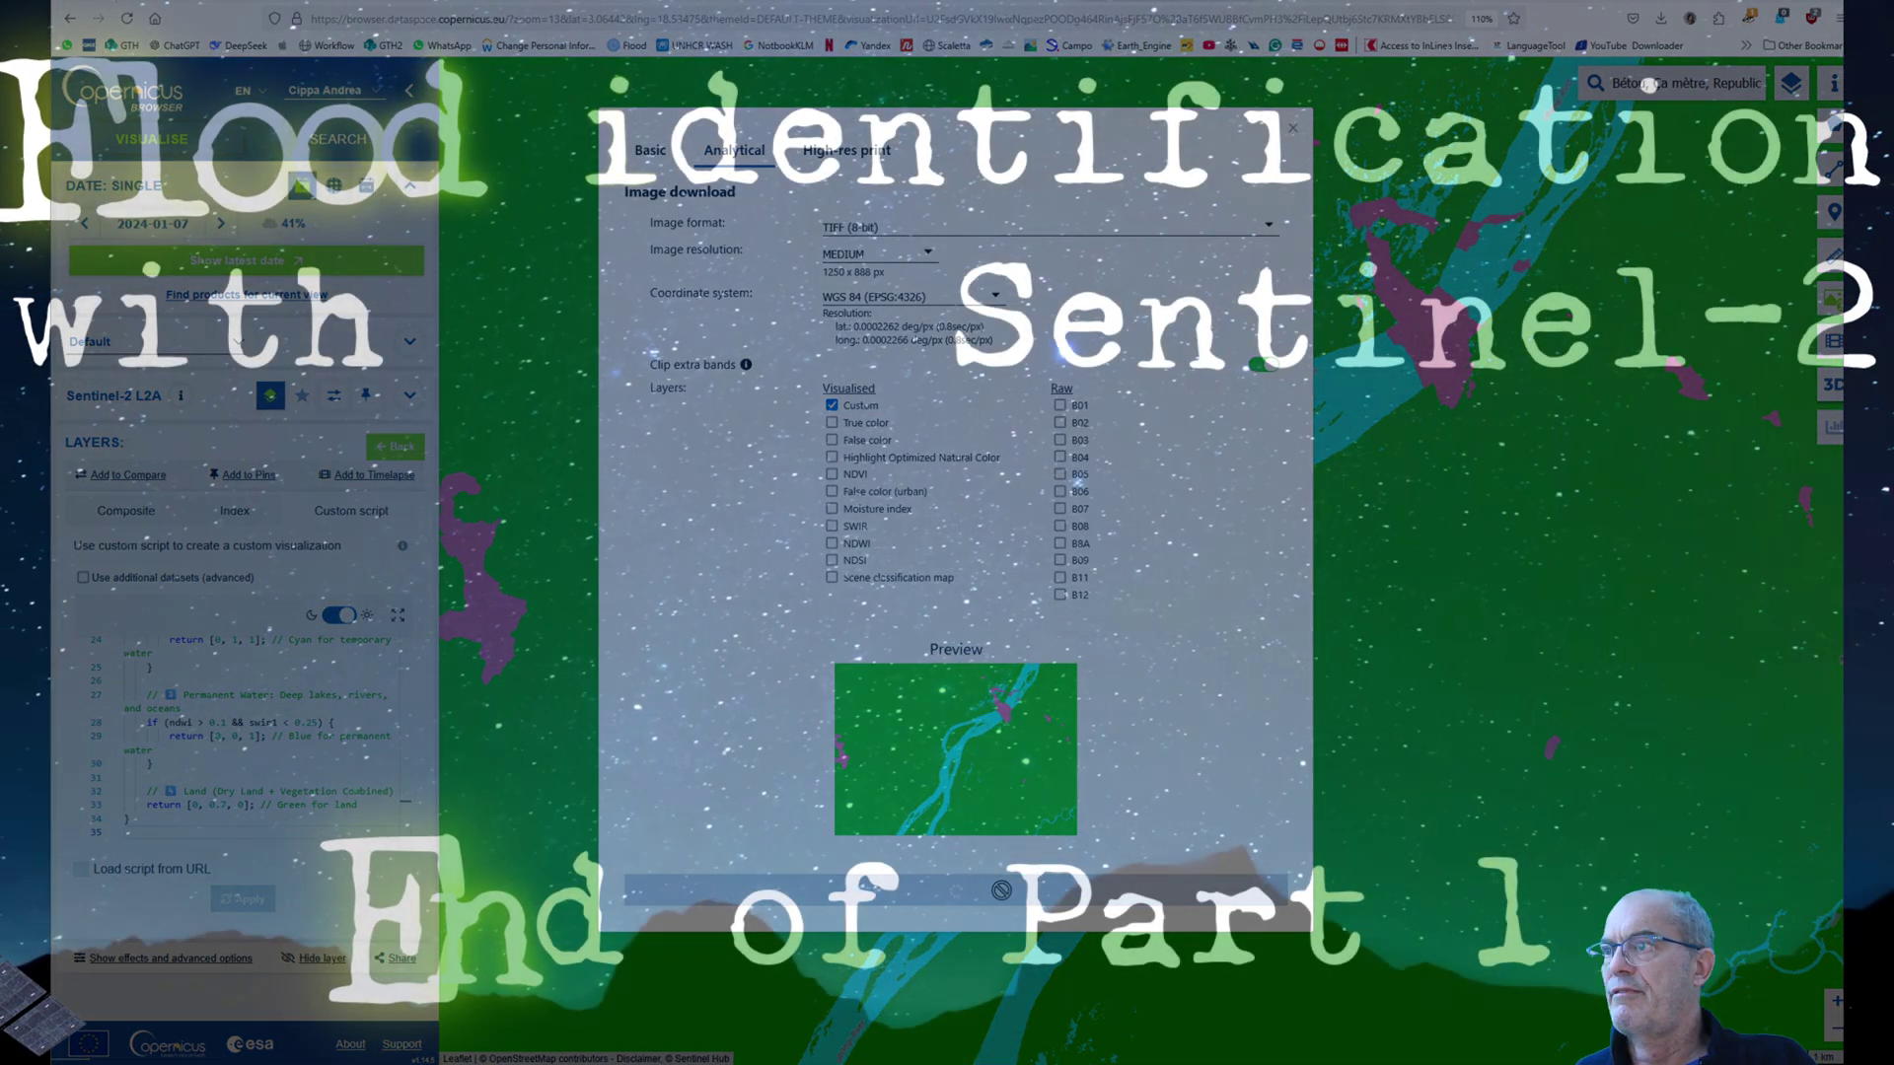